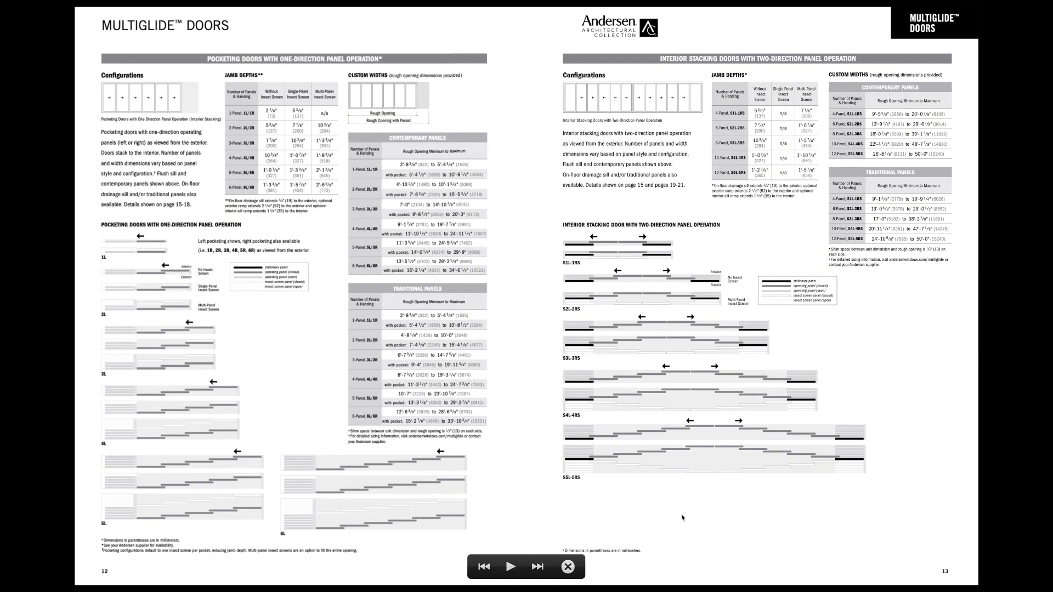
Step: Leave the door guide slideshow and examine the Fineline architect brochure's glazing examples as a full-screen slideshow, starting from its cover
{"action": "key", "text": "Escape"}
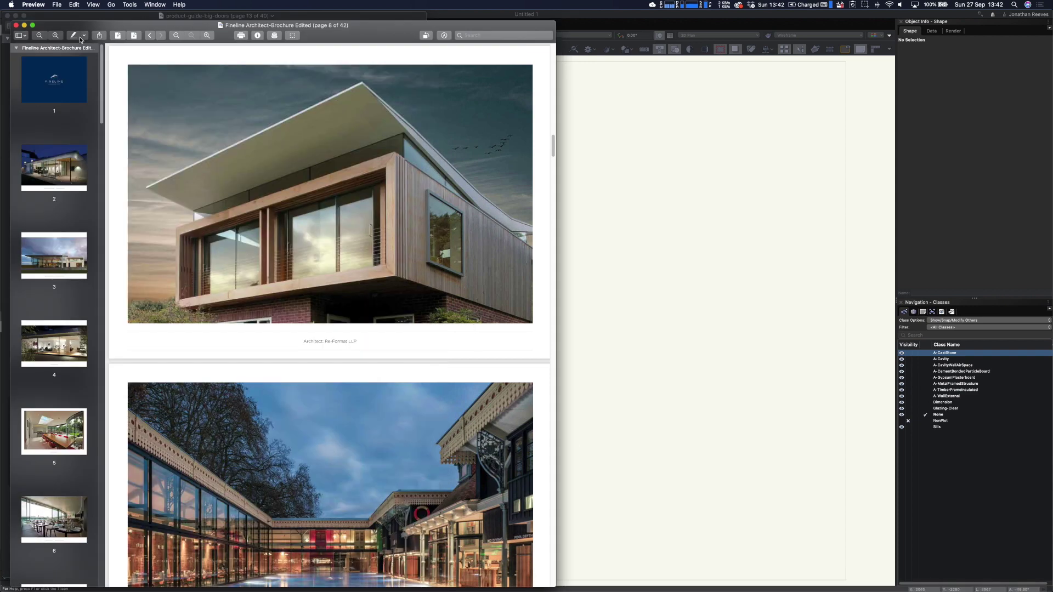
{"action": "left_click", "coordinate": [74, 74]}
{"action": "left_click", "coordinate": [111, 4]}
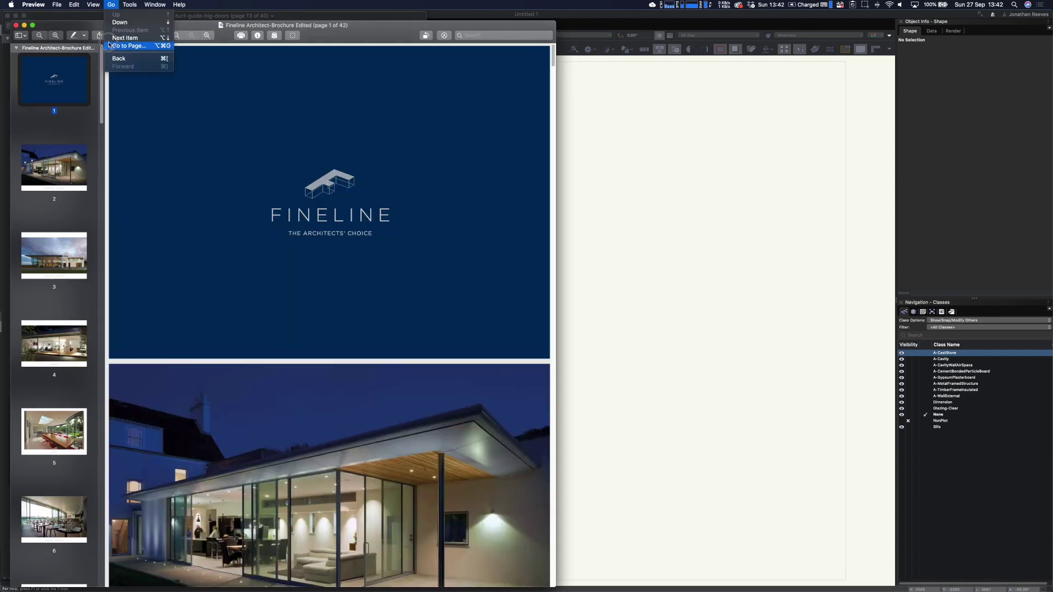
{"action": "left_click", "coordinate": [128, 214]}
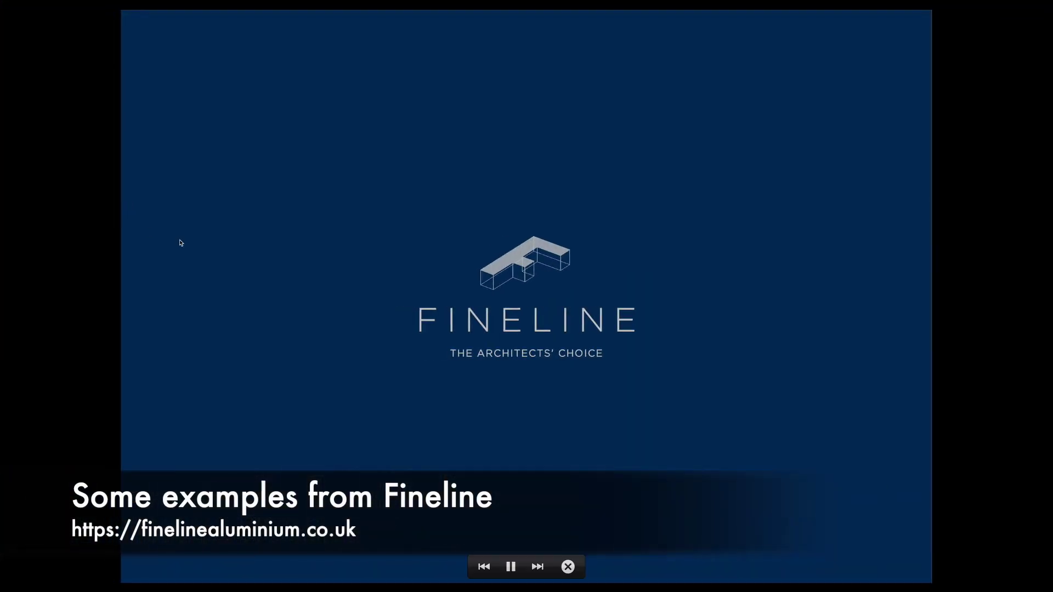
{"action": "key", "text": "Right"}
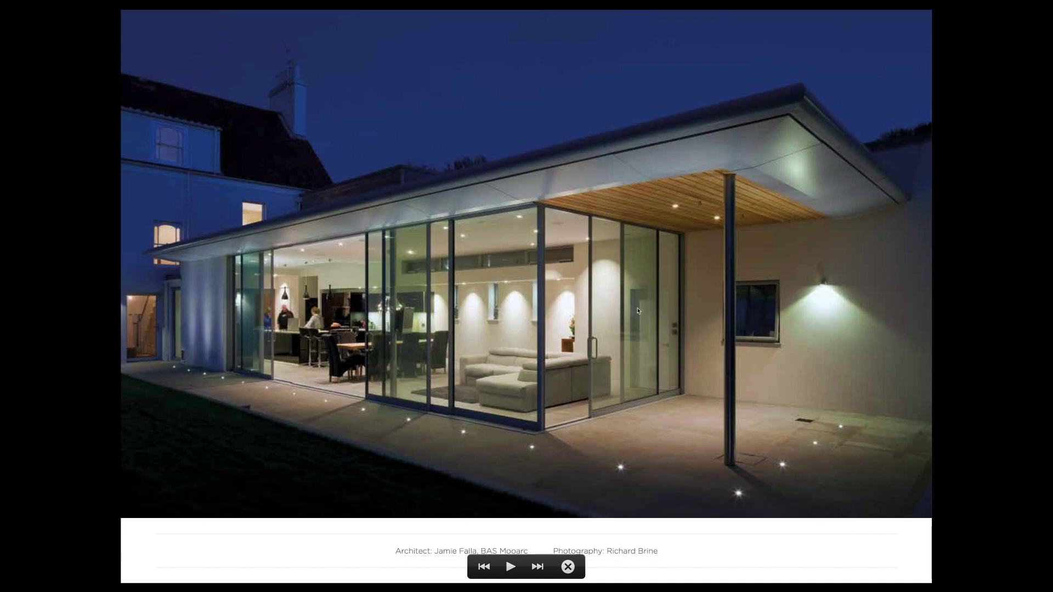
{"action": "key", "text": "Right"}
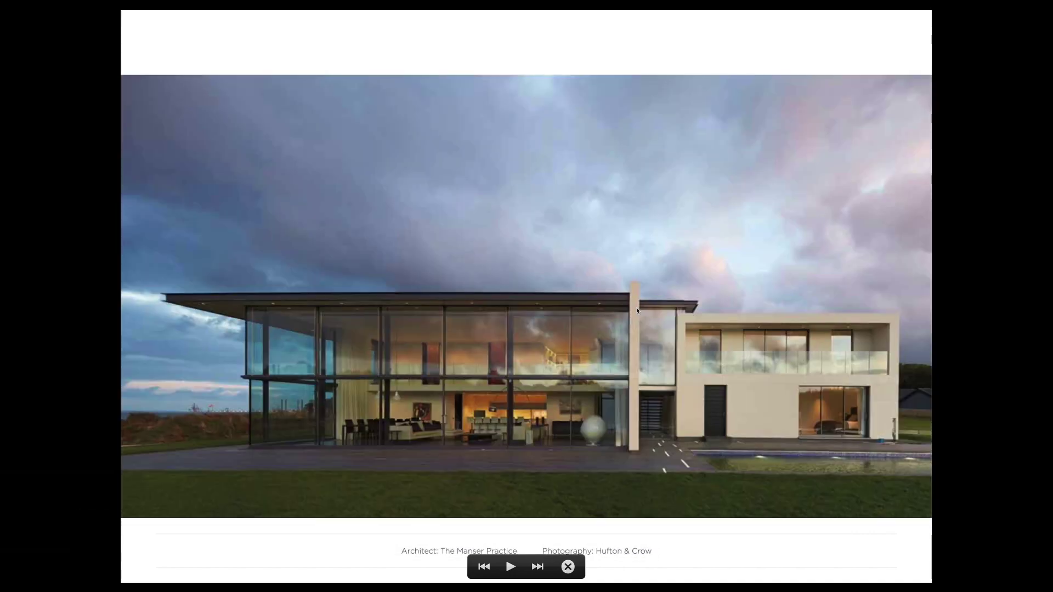
{"action": "key", "text": "Right"}
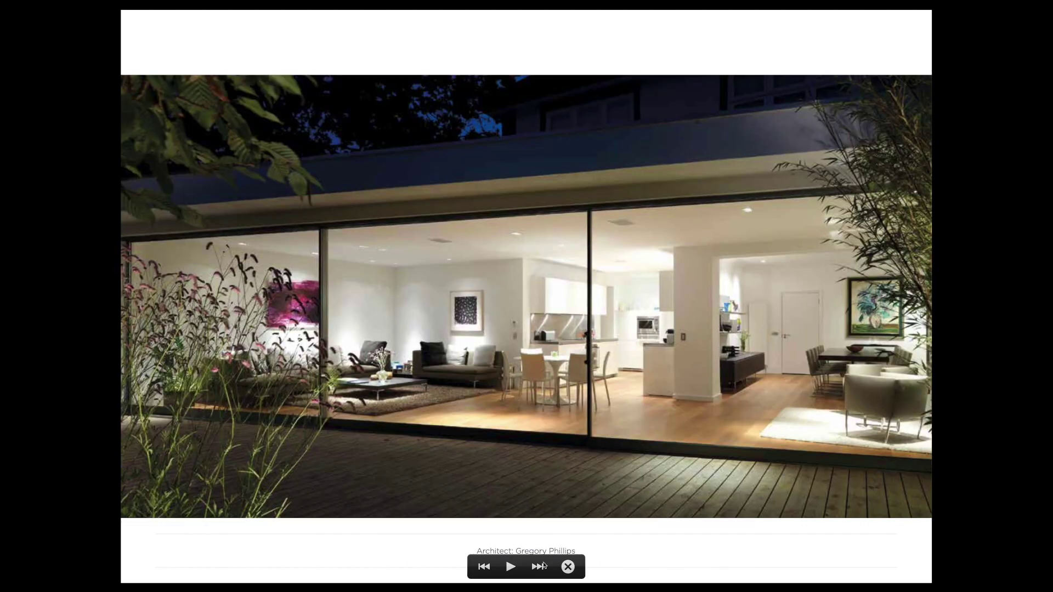
{"action": "key", "text": "Right"}
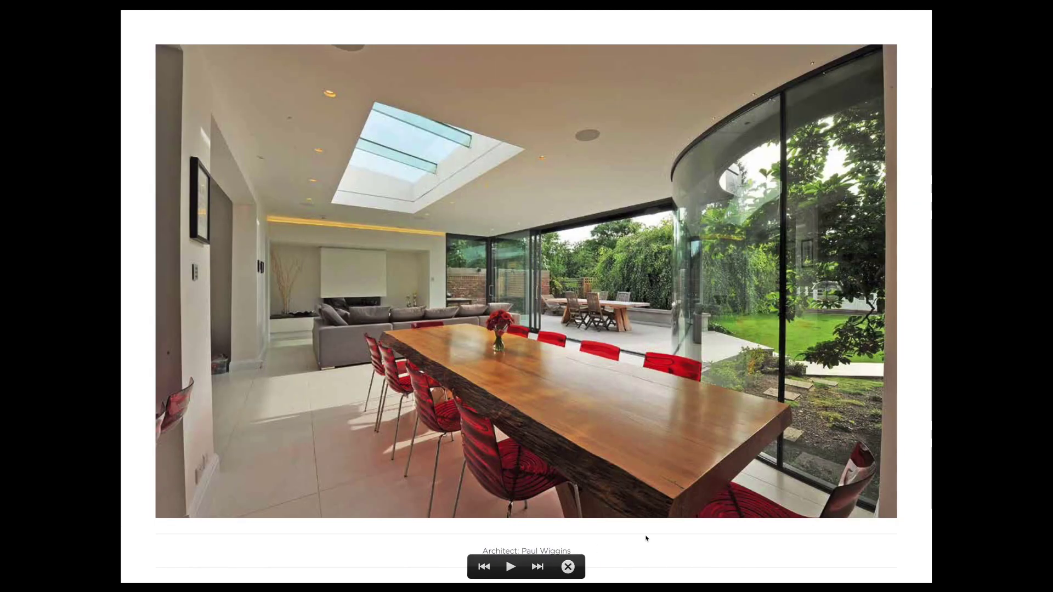
{"action": "key", "text": "Right"}
{"action": "key", "text": "Right"}
{"action": "key", "text": "Right"}
{"action": "key", "text": "Right"}
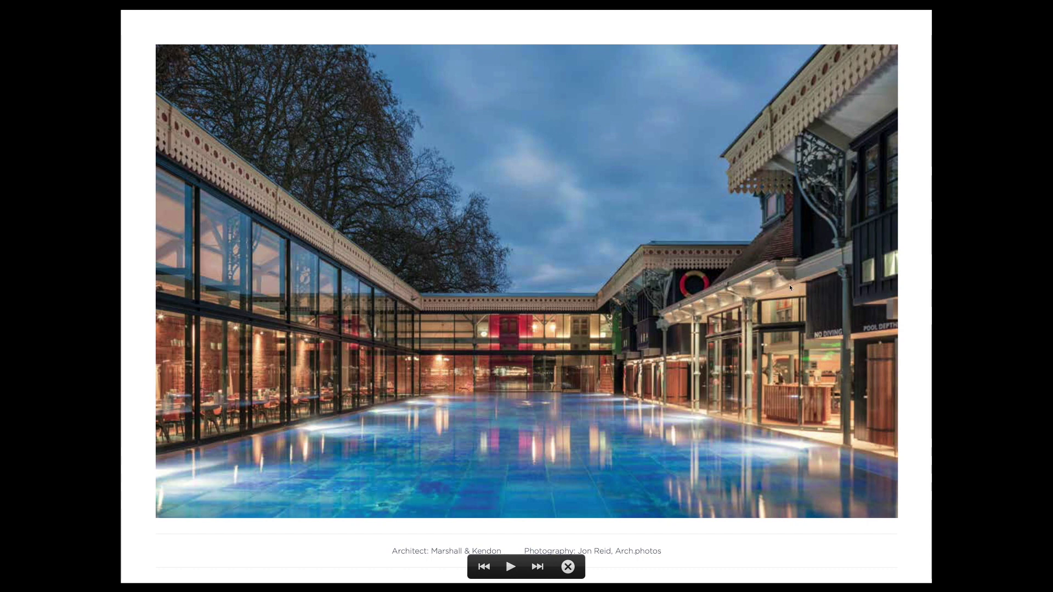
{"action": "key", "text": "Escape"}
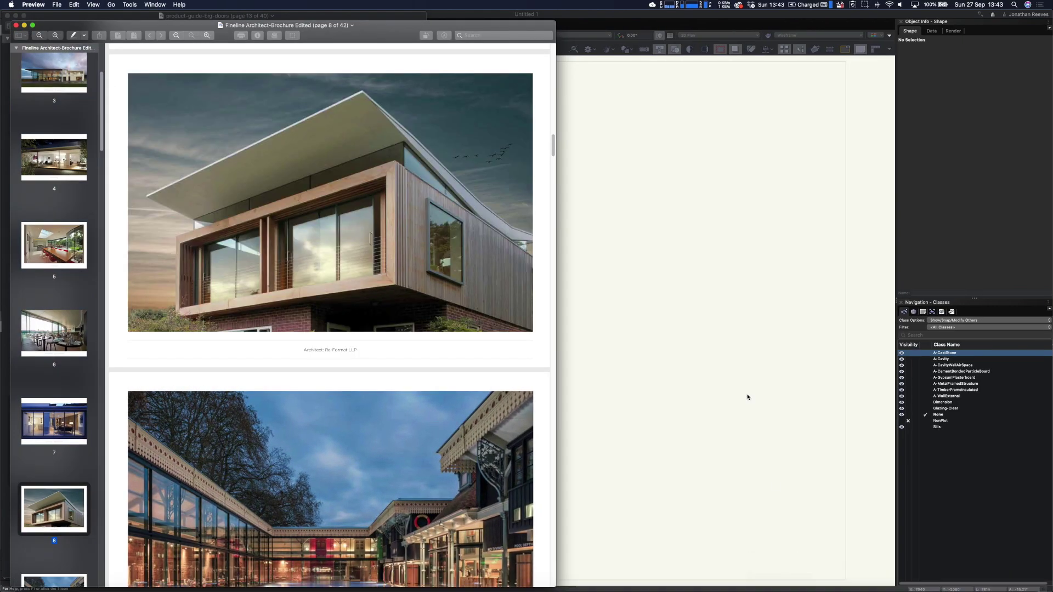
Step: Switch to the blank Vectorworks drawing and activate the Wall tool
{"action": "left_click", "coordinate": [748, 397]}
{"action": "key", "text": "super+shift+2"}
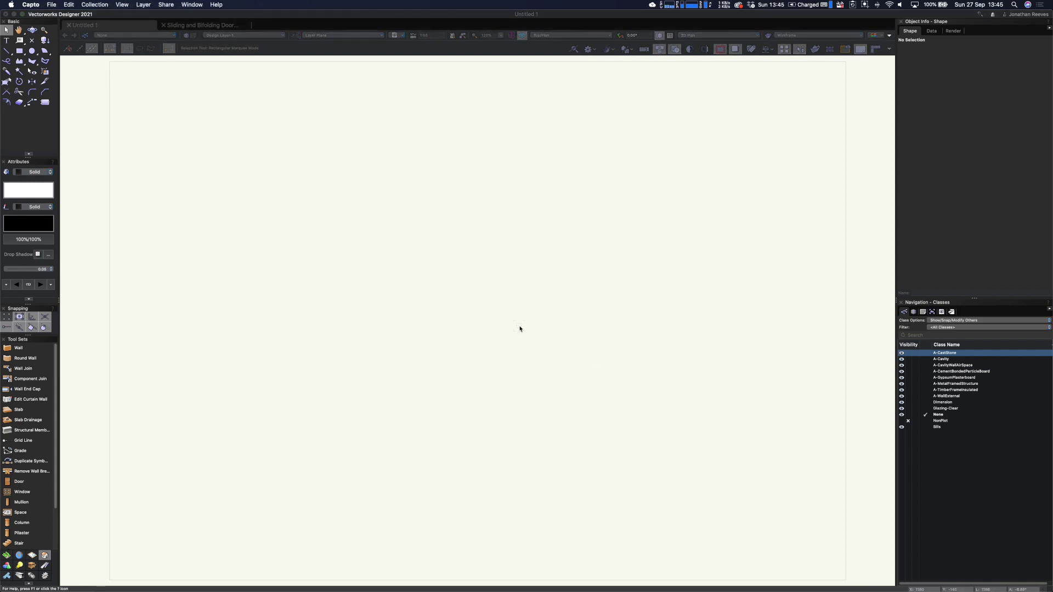
{"action": "key", "text": "grave"}
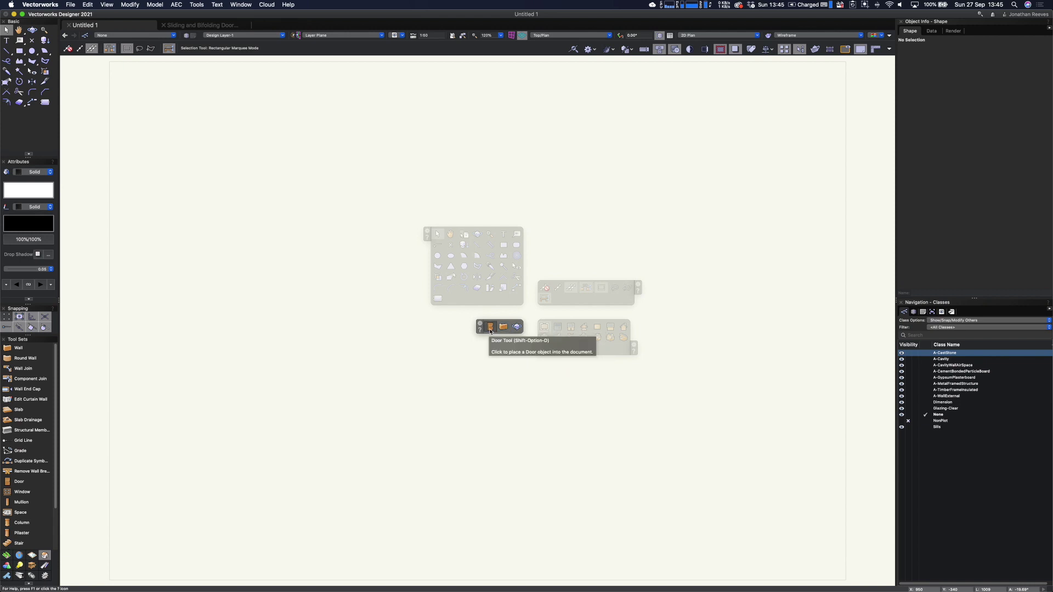
{"action": "left_click", "coordinate": [504, 328]}
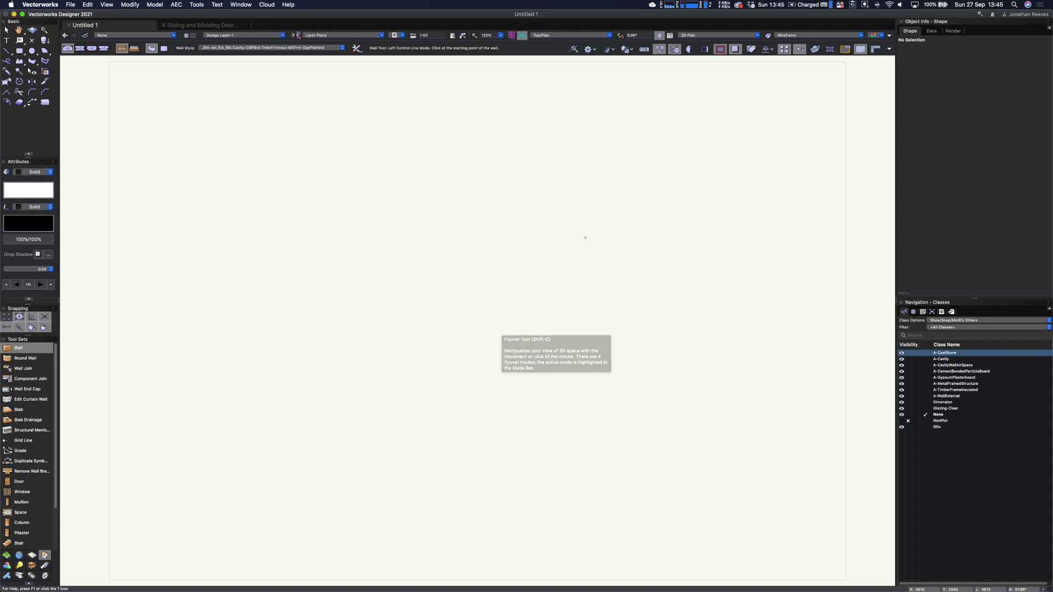
Step: Examine the JRA external block cavity wall style in the JRA UK walls library and in Untitled 1's own resources
{"action": "key", "text": "super+r"}
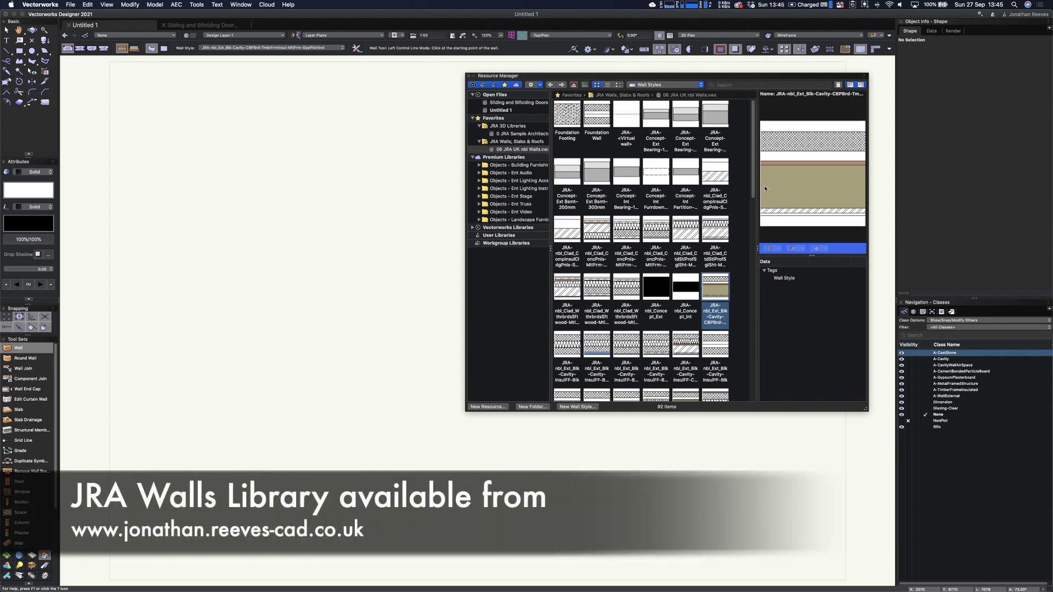
{"action": "left_click_drag", "start_coordinate": [752, 181], "coordinate": [743, 146]}
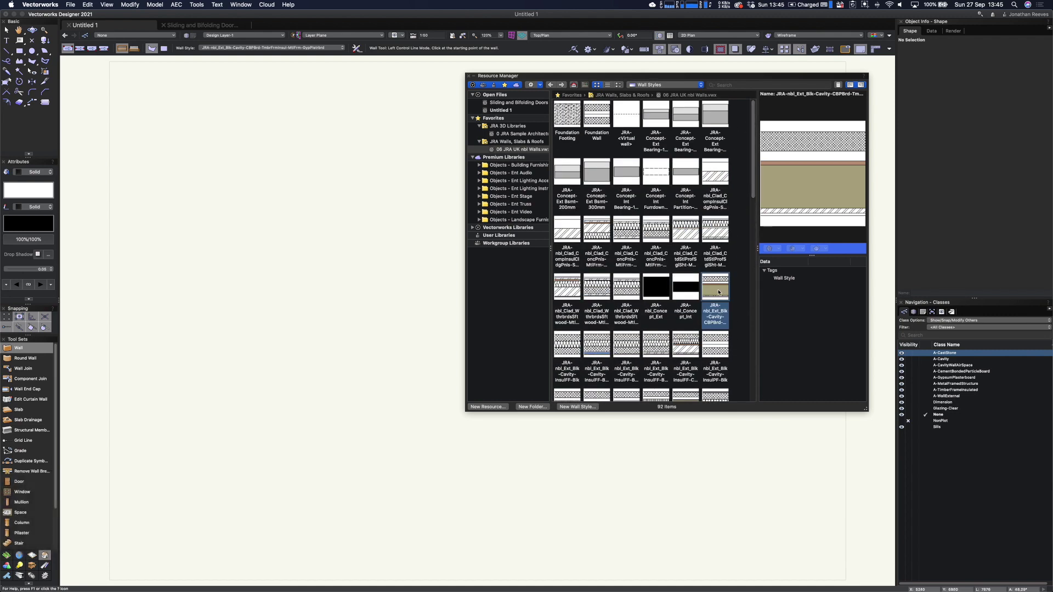
{"action": "double_click", "coordinate": [719, 293]}
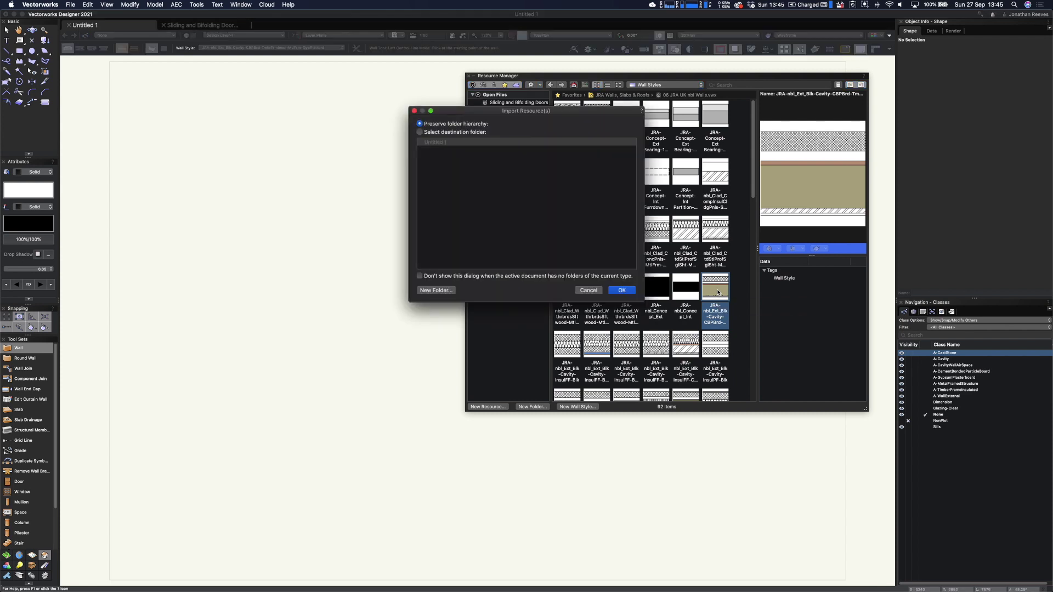
{"action": "left_click", "coordinate": [591, 290]}
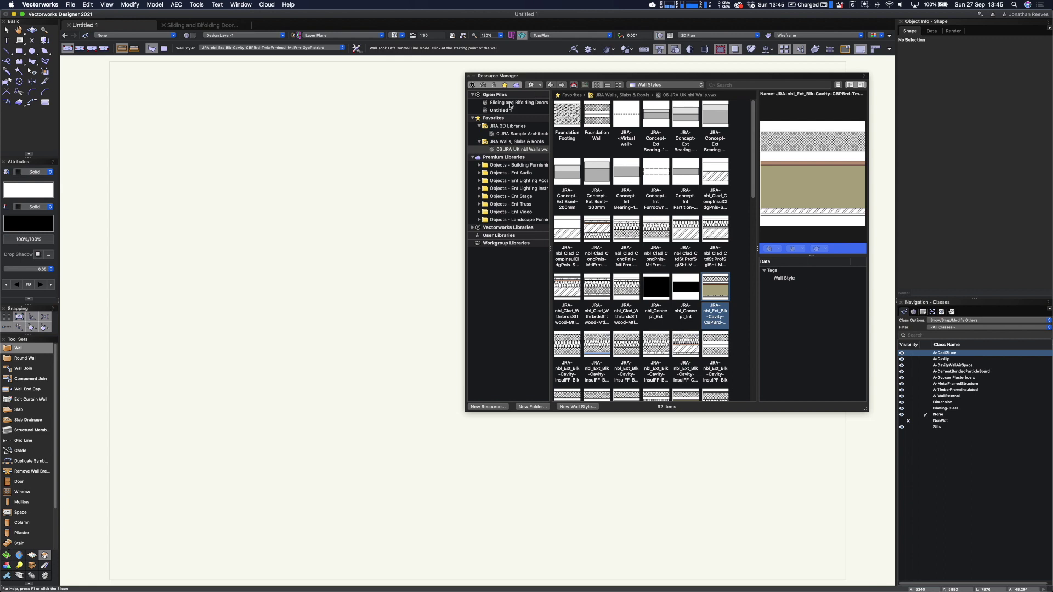
{"action": "left_click", "coordinate": [526, 111]}
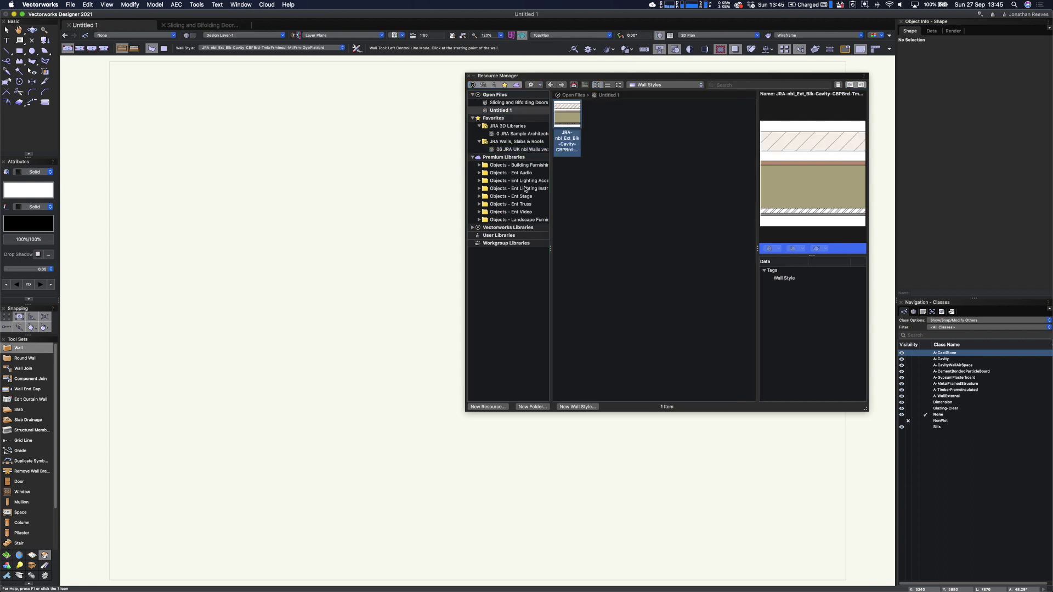
{"action": "key", "text": "super+r"}
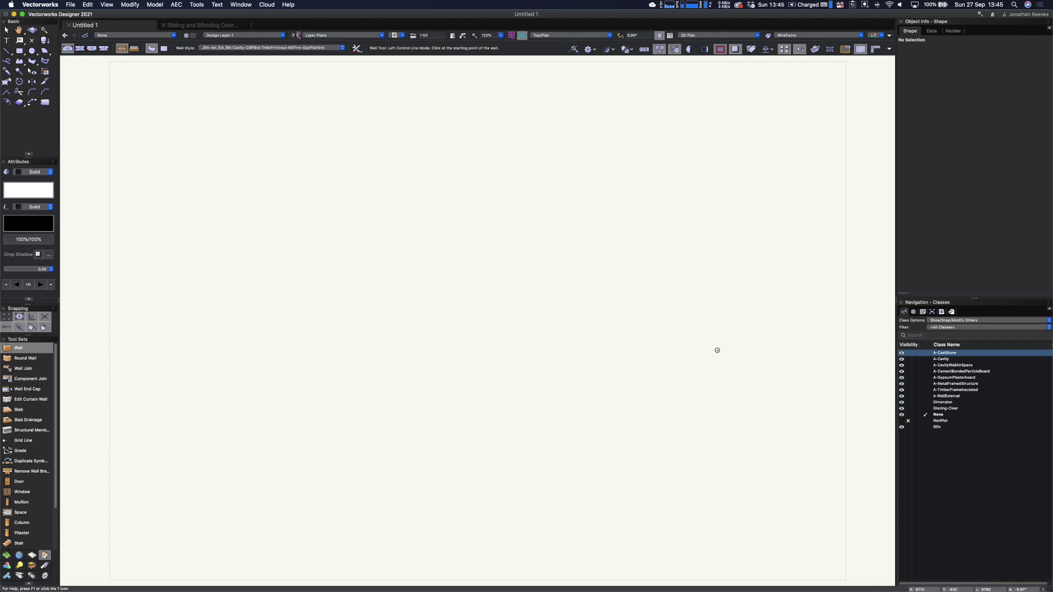
{"action": "left_click", "coordinate": [718, 350]}
{"action": "type", "text": "10"}
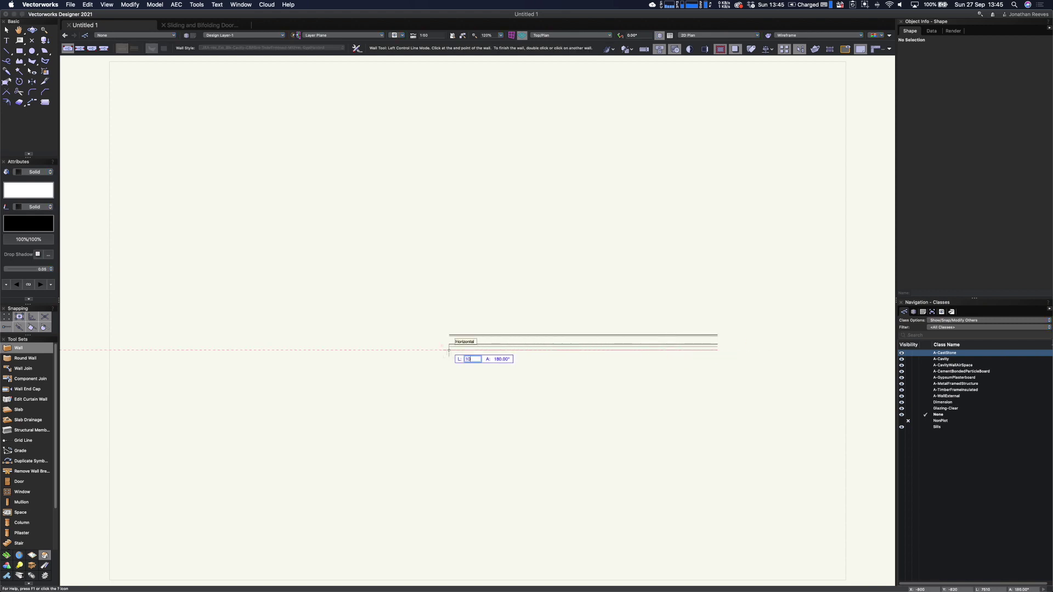
{"action": "key", "text": "Return"}
{"action": "type", "text": "15m"}
{"action": "key", "text": "Return"}
{"action": "key", "text": "Return"}
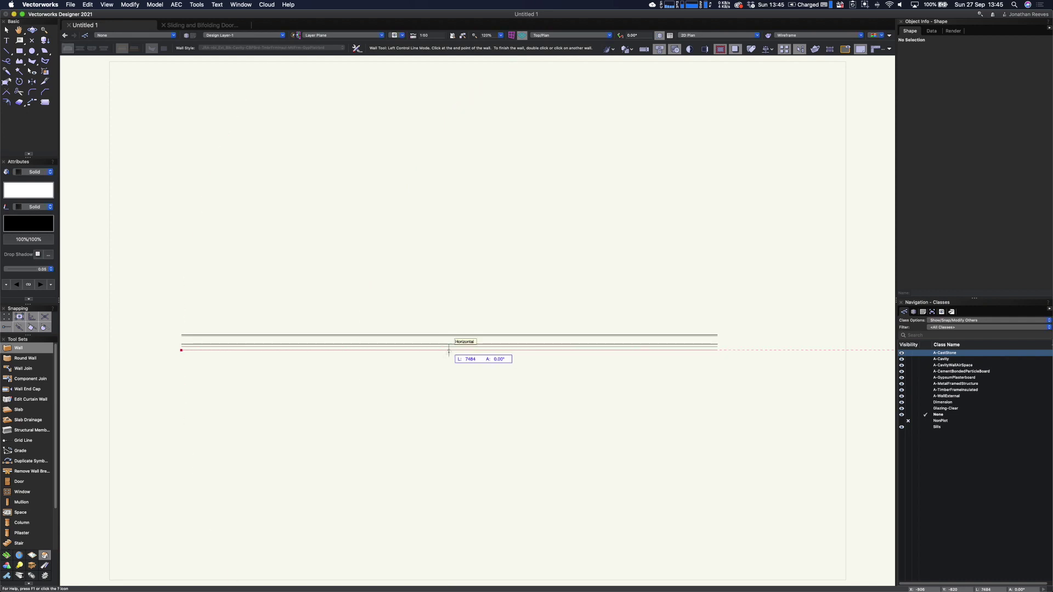
{"action": "key", "text": "Escape"}
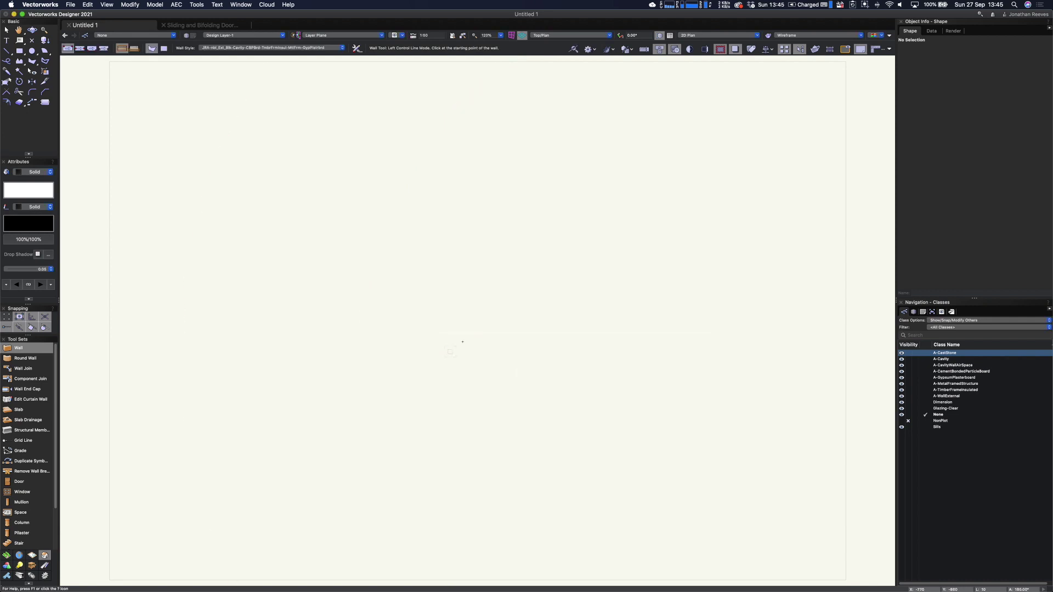
Step: Draw a straight horizontal wall 15 m long across the middle of the drawing, running from right to left
{"action": "left_click", "coordinate": [729, 337]}
{"action": "type", "text": "15m"}
{"action": "key", "text": "Tab"}
{"action": "key", "text": "Return"}
Step: Inspect the wall in 3D from the right isometric view and by orbiting, finishing in Top/Plan view
{"action": "left_click", "coordinate": [586, 35]}
{"action": "left_click", "coordinate": [697, 163]}
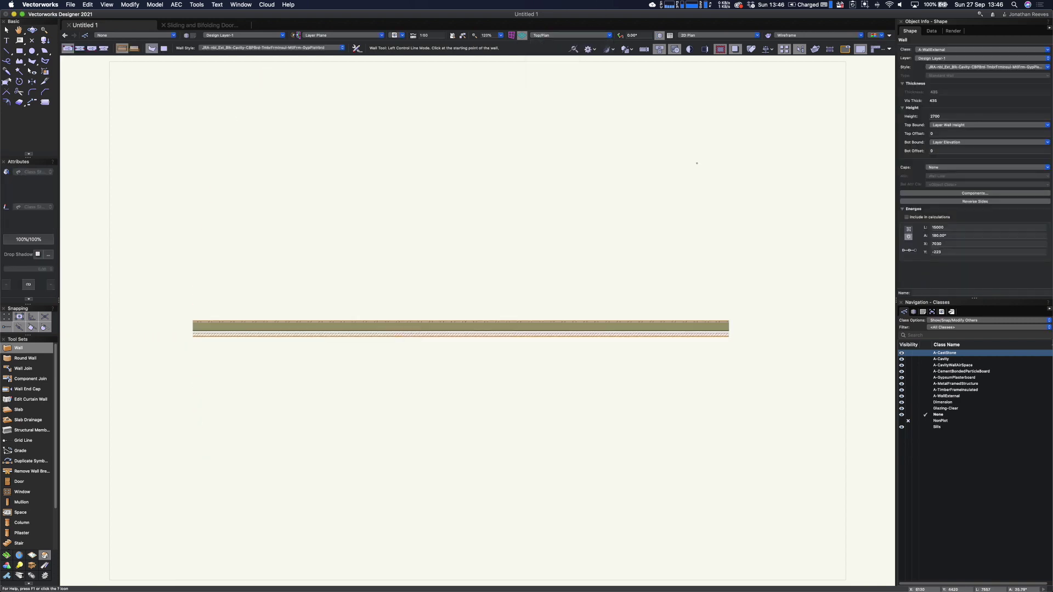
{"action": "left_click", "coordinate": [711, 230]}
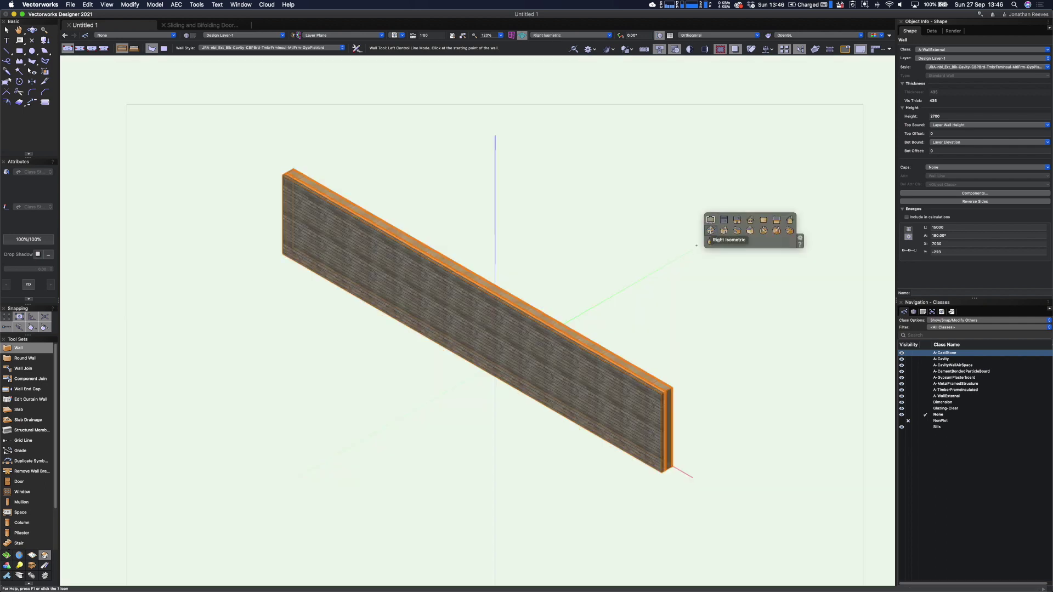
{"action": "key", "text": "shift+c"}
{"action": "left_click_drag", "start_coordinate": [685, 351], "coordinate": [675, 324]}
{"action": "key", "text": "super+5"}
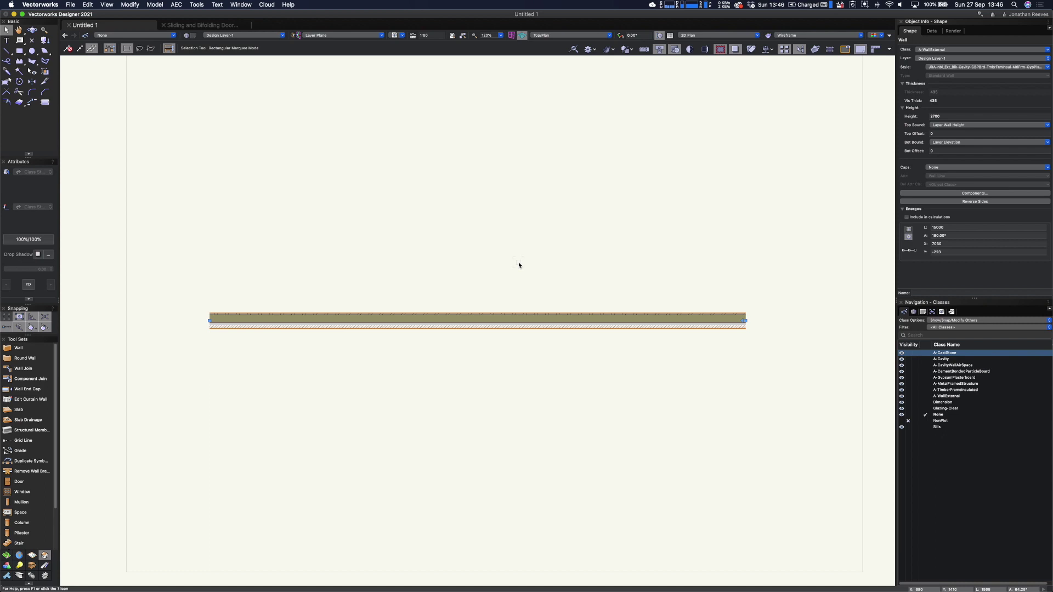
Step: Activate the Door tool and enable showing the shim gap in plan in its jamb preferences
{"action": "key", "text": "grave"}
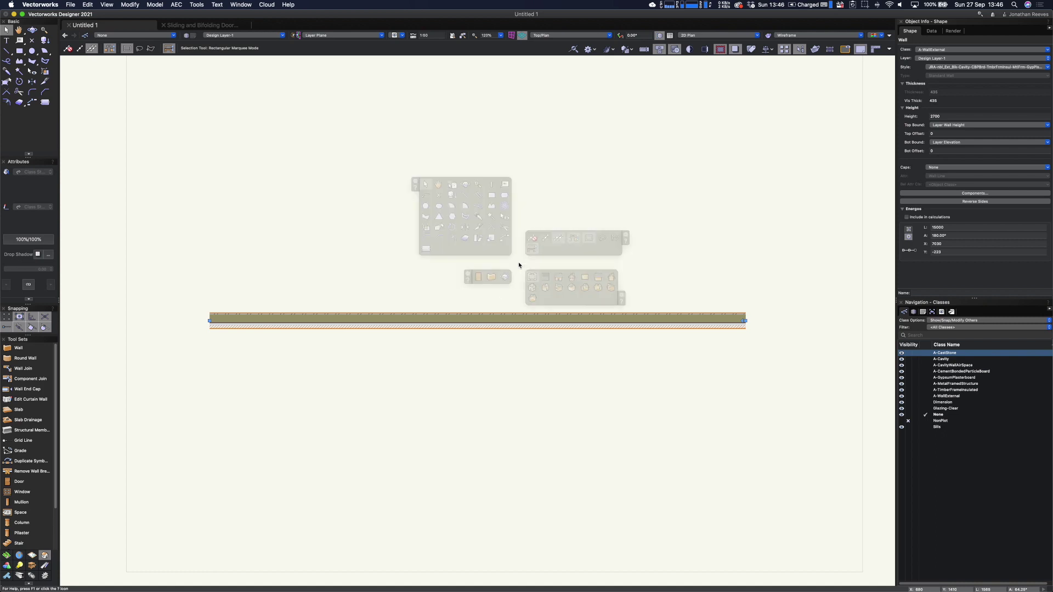
{"action": "left_click", "coordinate": [479, 280]}
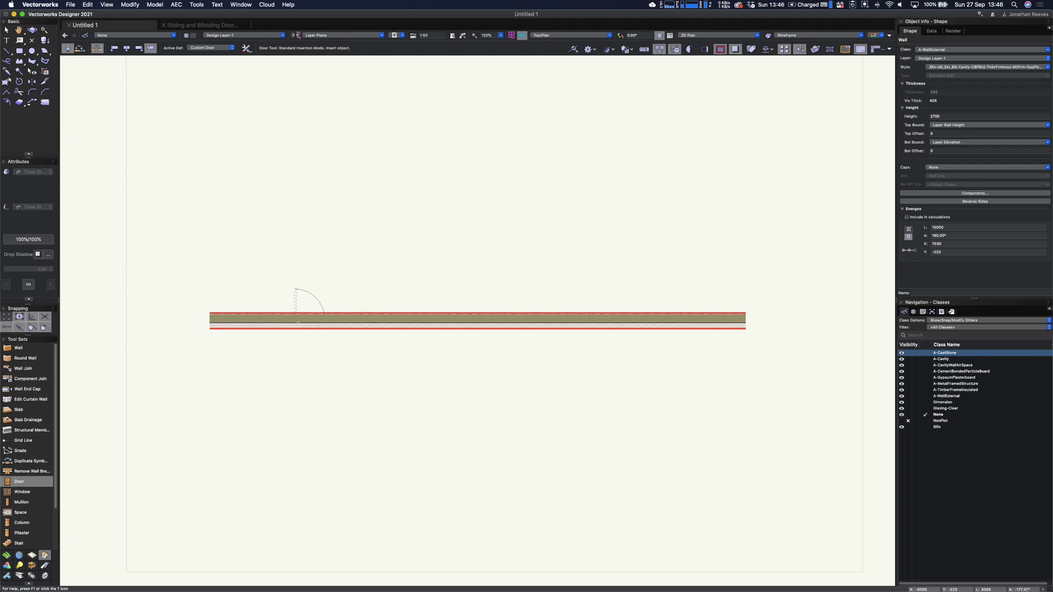
{"action": "left_click", "coordinate": [248, 49]}
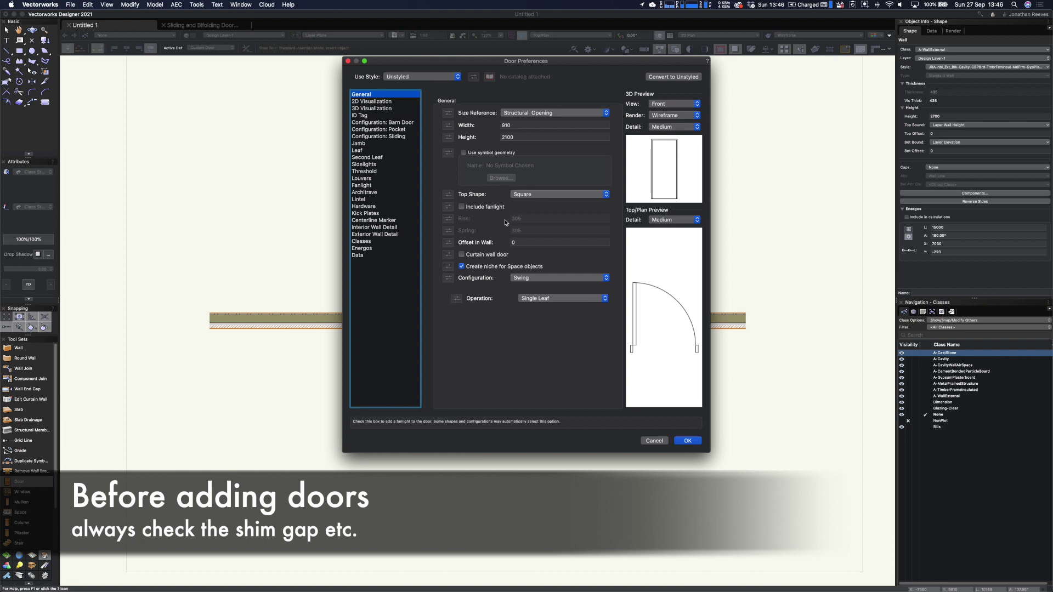
{"action": "left_click", "coordinate": [364, 144]}
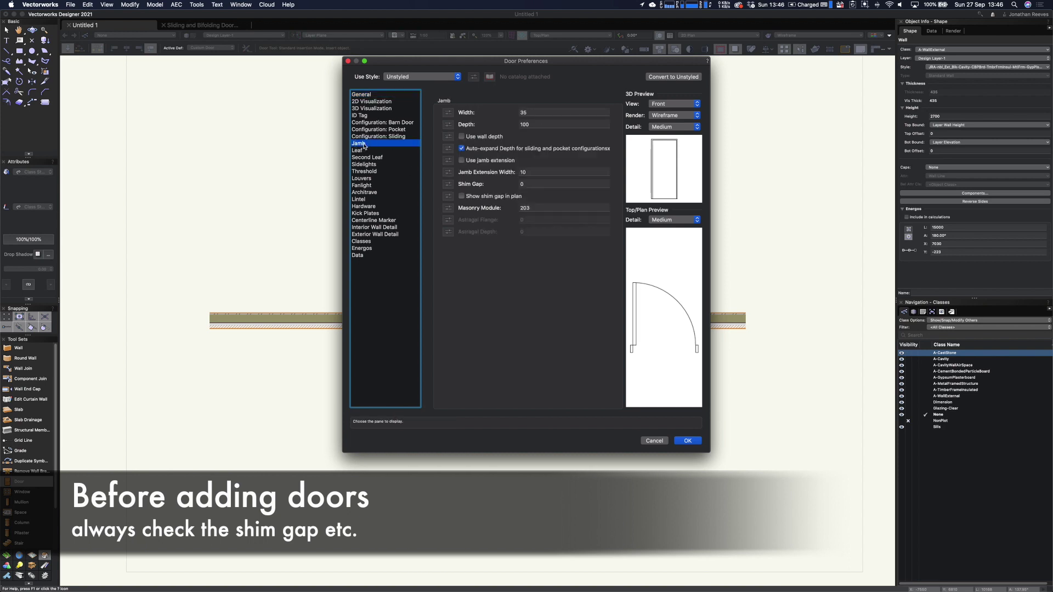
{"action": "left_click", "coordinate": [467, 197]}
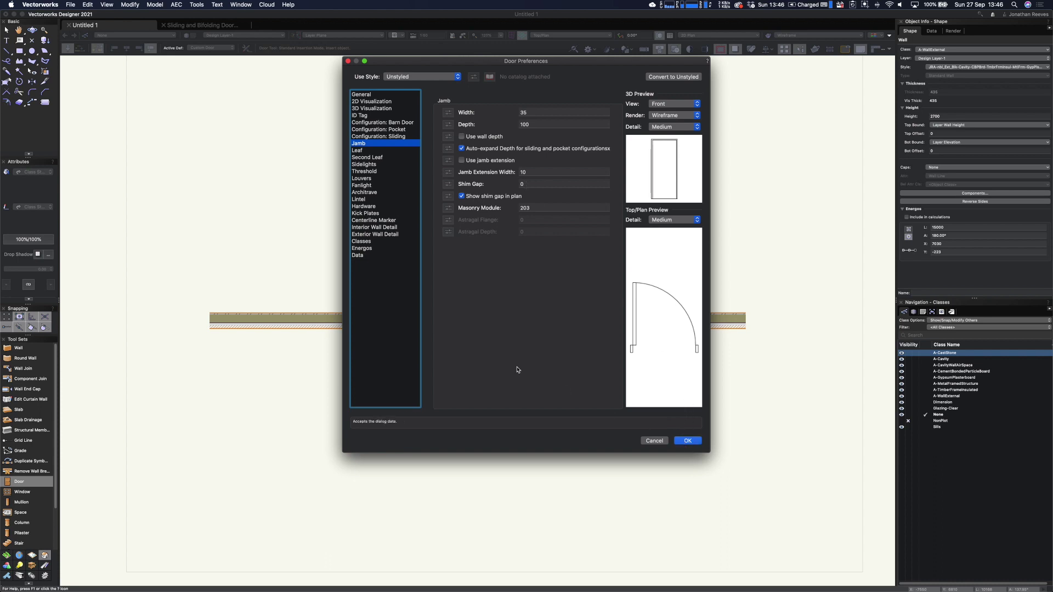
{"action": "key", "text": "Return"}
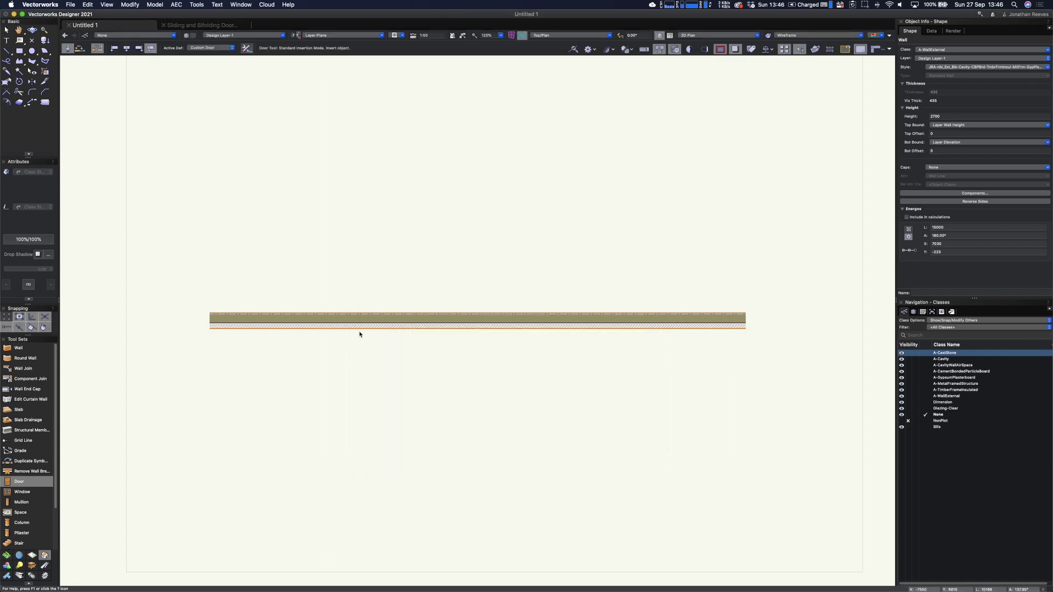
Step: Insert two single-leaf swing doors into the wall, one near its left end and one near its right end
{"action": "left_click", "coordinate": [303, 321]}
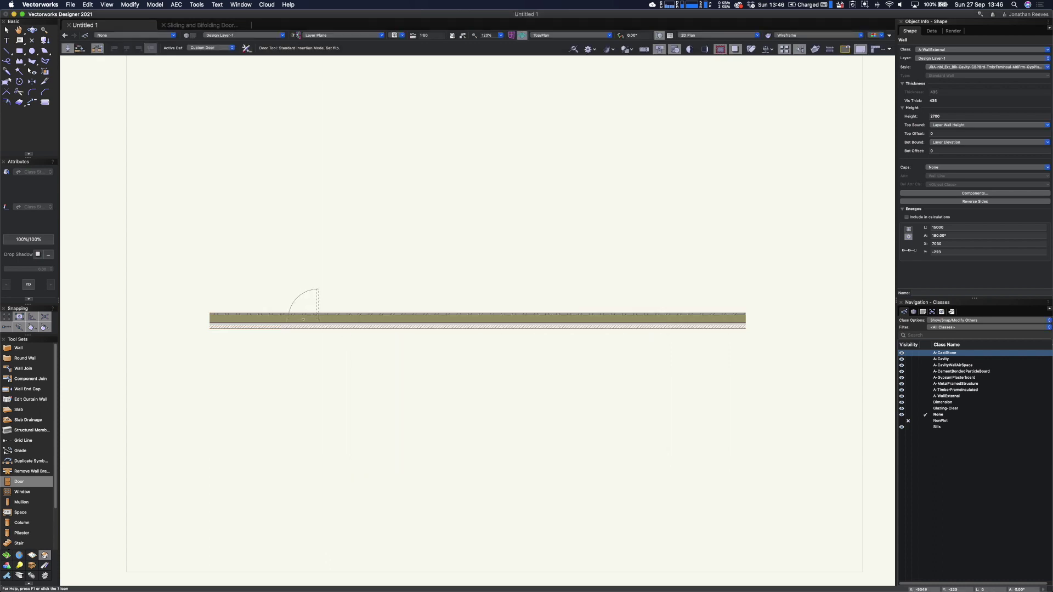
{"action": "left_click", "coordinate": [303, 321]}
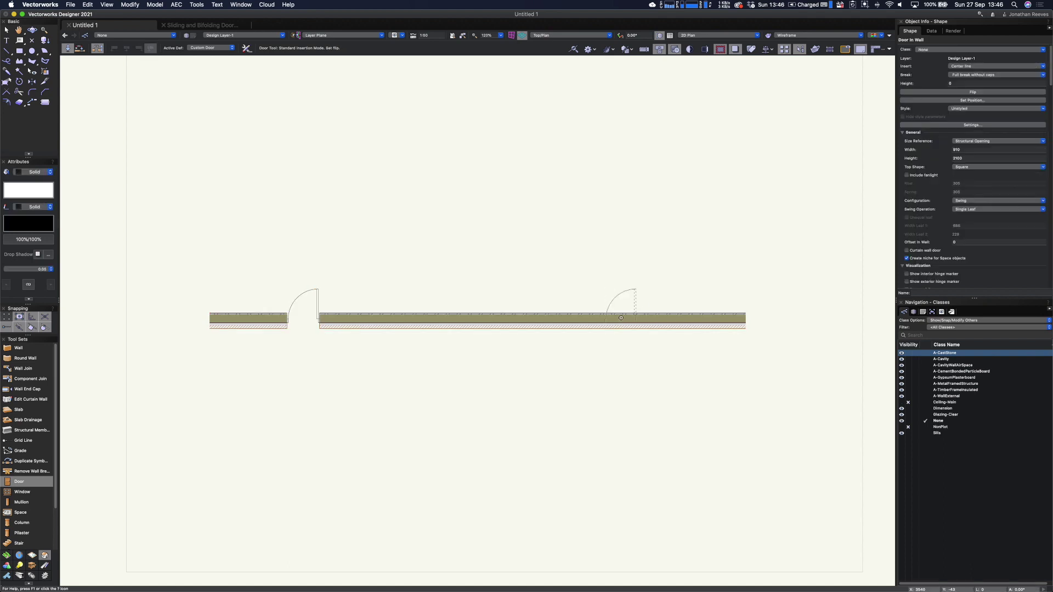
{"action": "left_click", "coordinate": [621, 318]}
{"action": "key", "text": "x"}
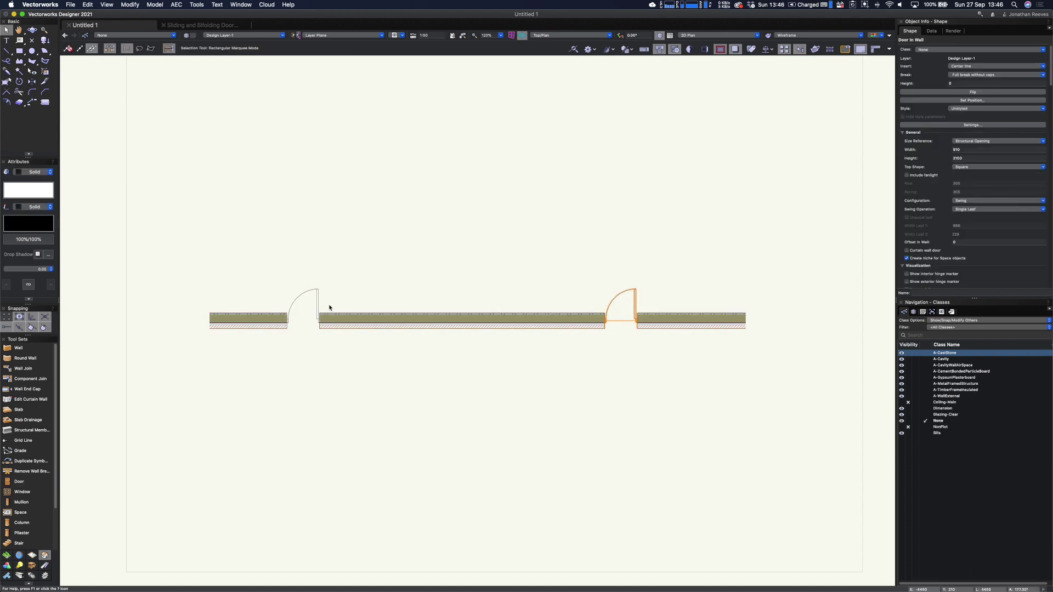
Step: Set the general width of the swing door near the wall's left end to 3 m in its settings
{"action": "left_click", "coordinate": [315, 306]}
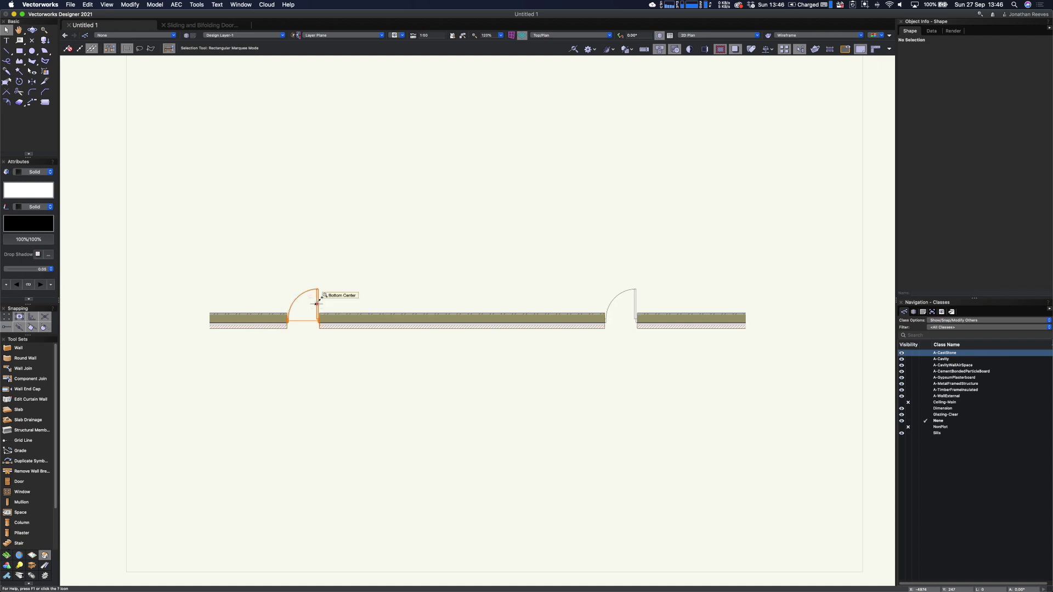
{"action": "left_click", "coordinate": [964, 126]}
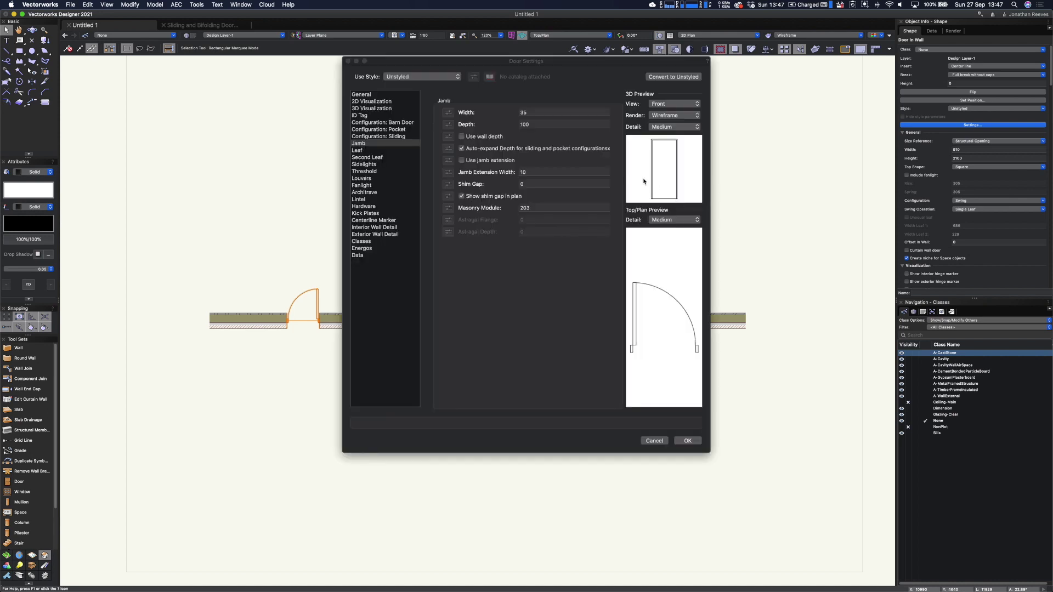
{"action": "left_click", "coordinate": [372, 96]}
{"action": "key", "text": "Tab"}
{"action": "type", "text": "3m"}
{"action": "left_click", "coordinate": [521, 138]}
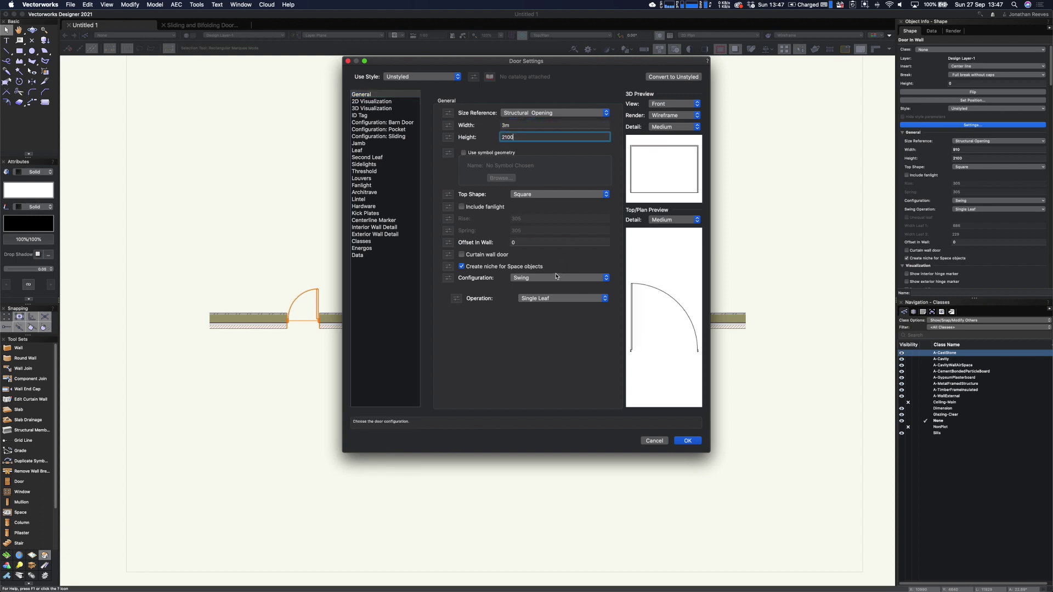
Step: Change the door's configuration to Sliding with operation XX and apply the settings
{"action": "left_click", "coordinate": [530, 278]}
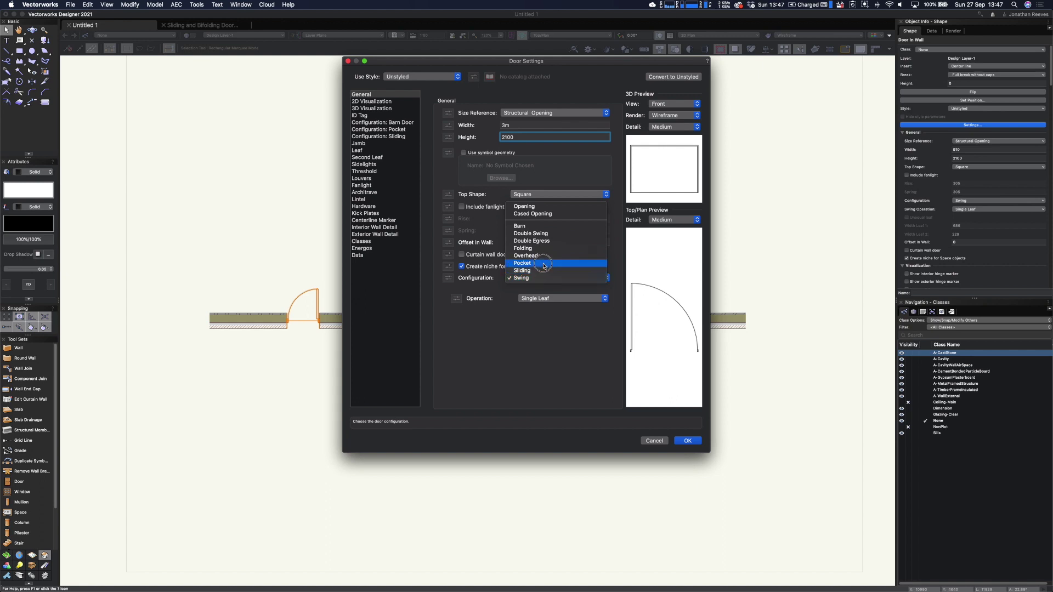
{"action": "left_click", "coordinate": [532, 271]}
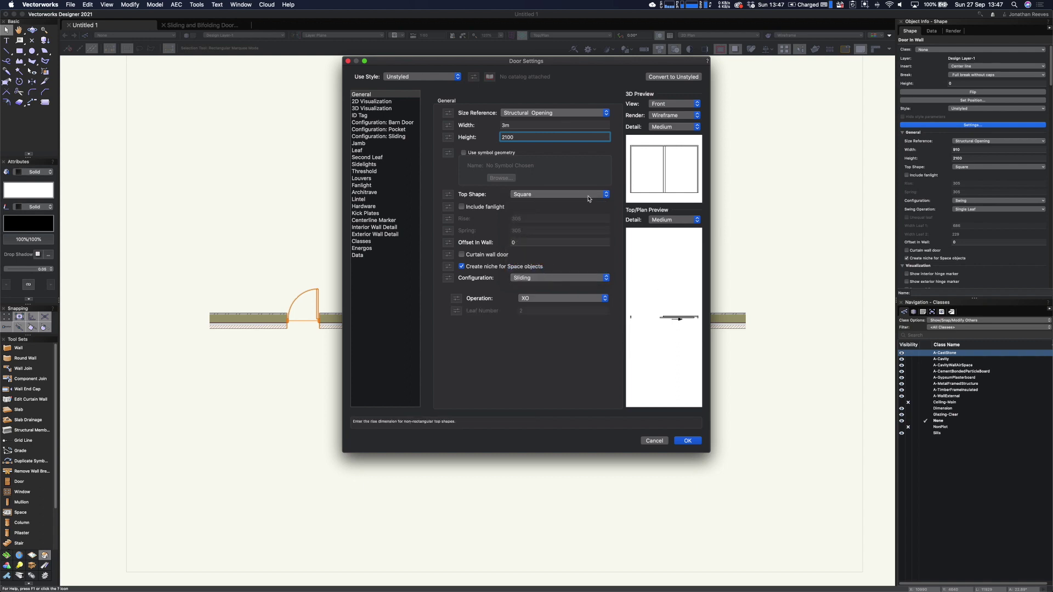
{"action": "left_click", "coordinate": [562, 300]}
{"action": "left_click", "coordinate": [563, 299]}
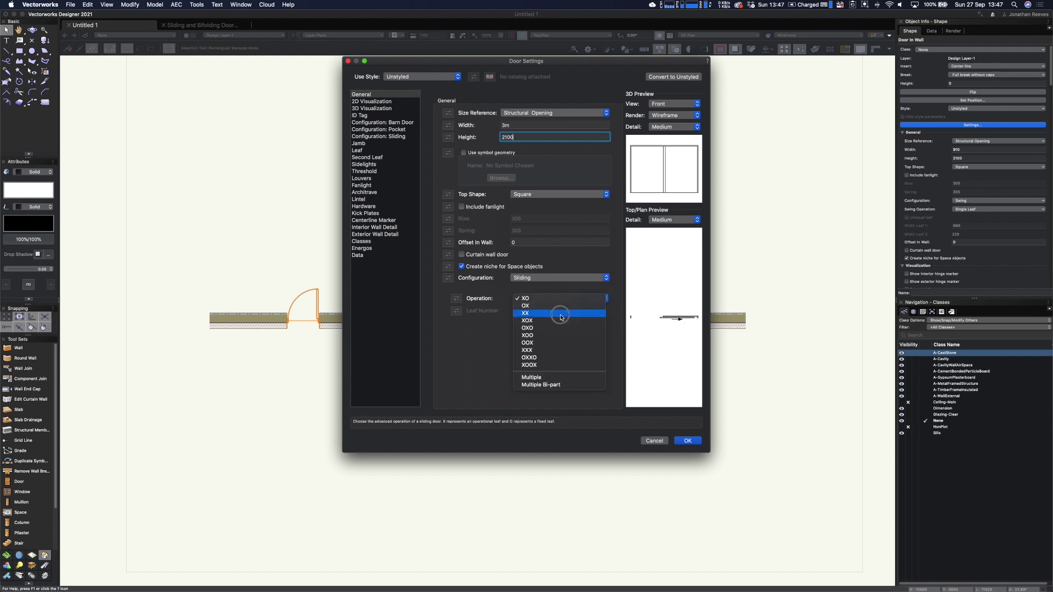
{"action": "left_click", "coordinate": [561, 315]}
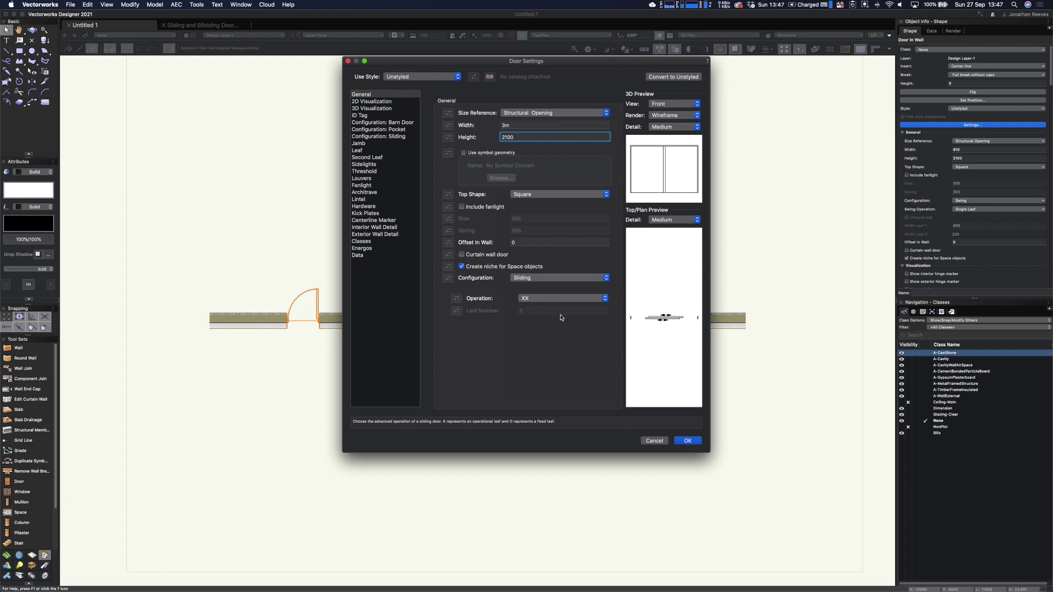
{"action": "left_click", "coordinate": [687, 441]}
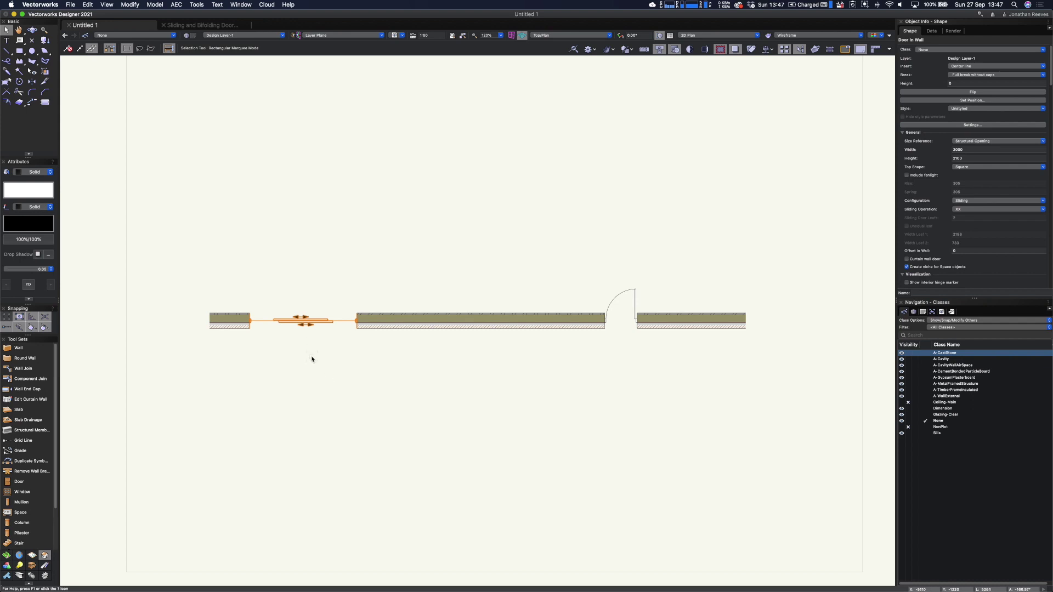
Step: Inspect the sliding door in 3D and change its leaf type to Glazed in the door settings
{"action": "left_click_drag", "start_coordinate": [219, 265], "coordinate": [420, 385]}
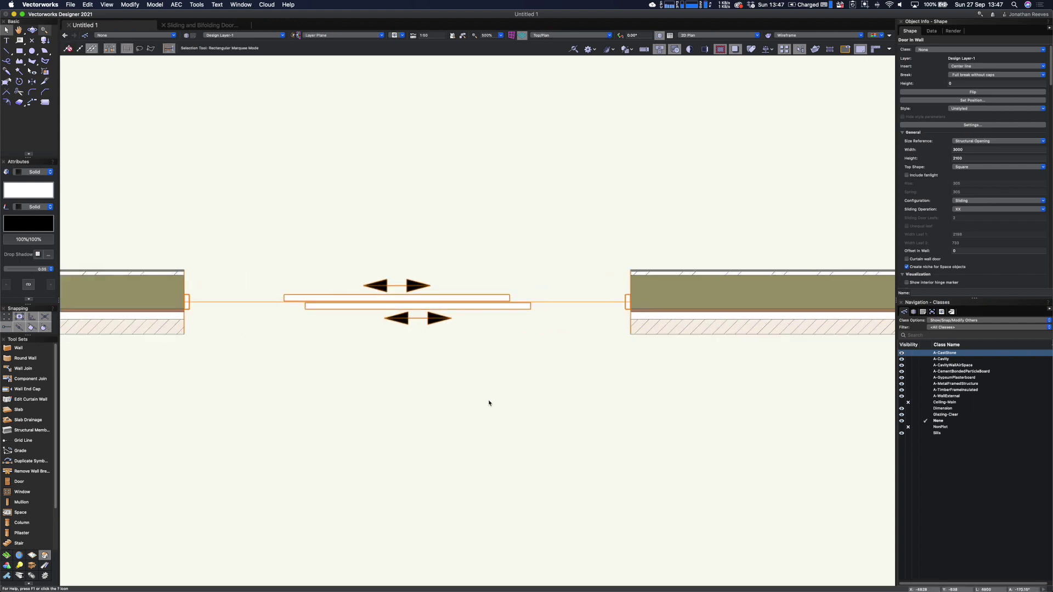
{"action": "middle_click_drag", "start_coordinate": [491, 401], "coordinate": [453, 333], "text": "shift"}
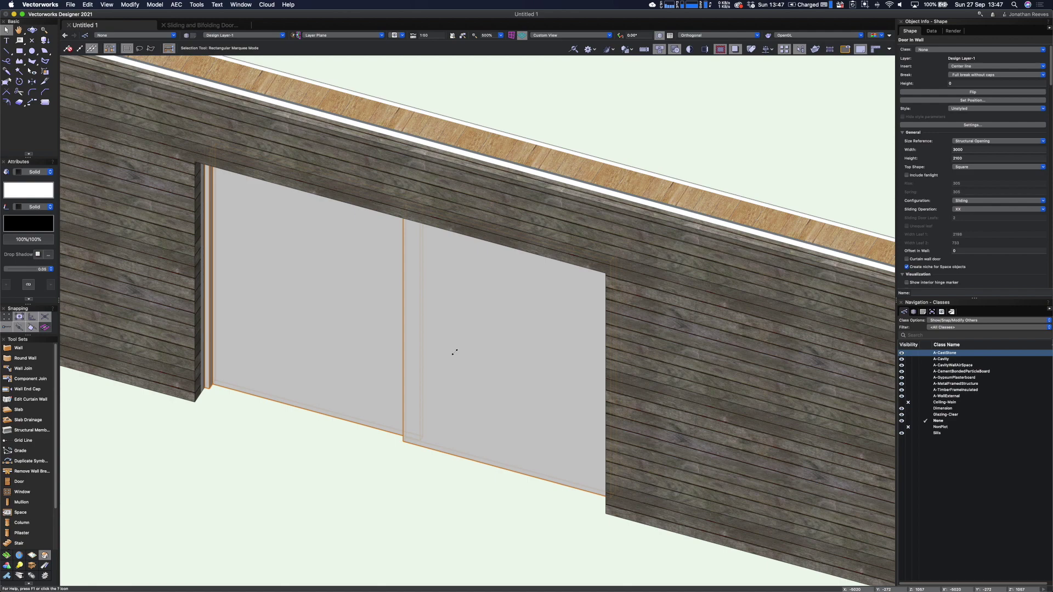
{"action": "double_click", "coordinate": [457, 348]}
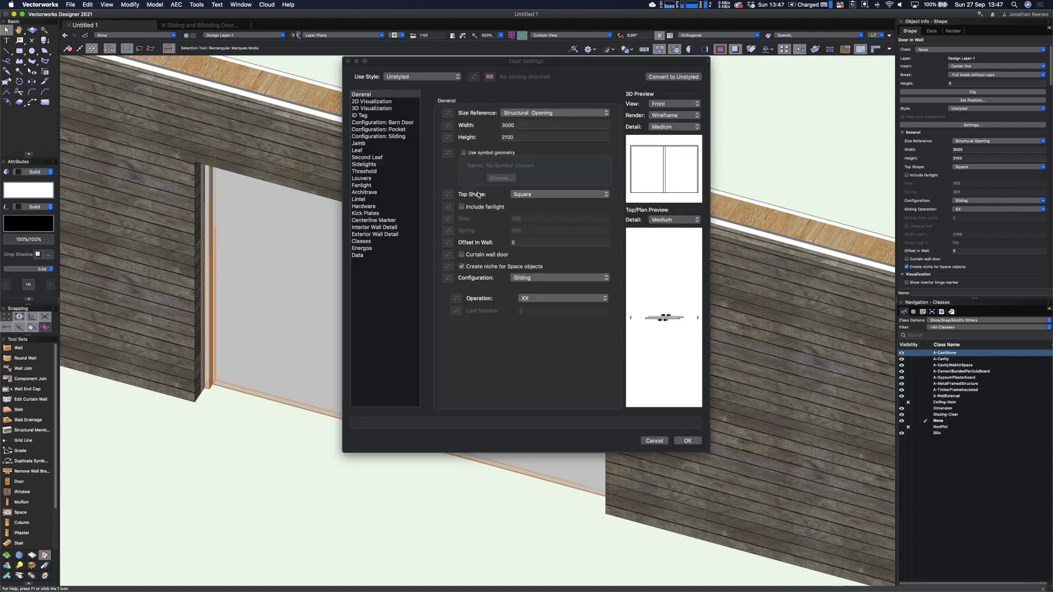
{"action": "left_click", "coordinate": [360, 151]}
{"action": "left_click", "coordinate": [528, 113]}
{"action": "left_click", "coordinate": [528, 124]}
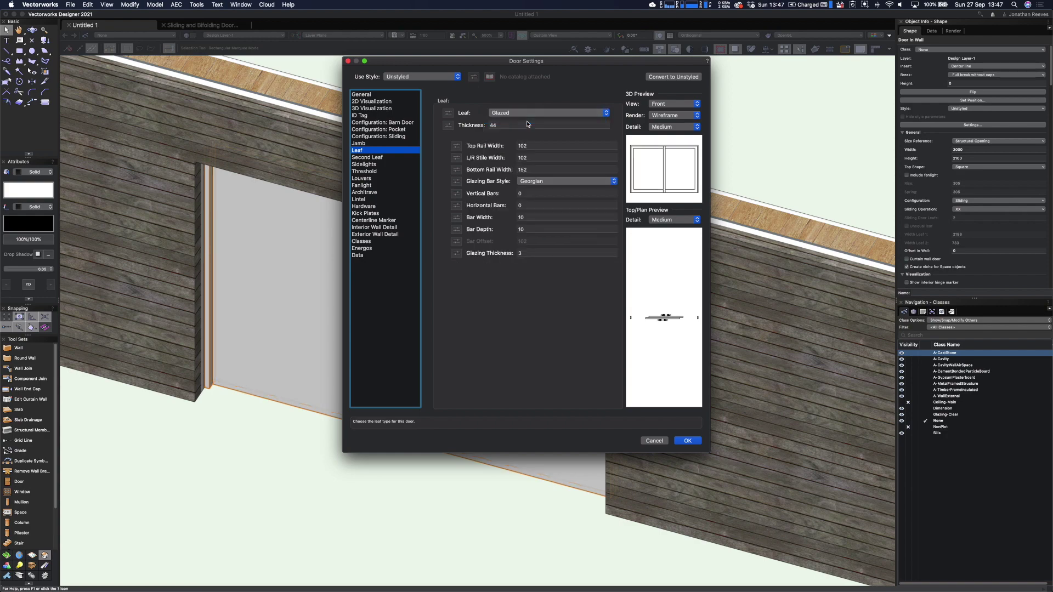
{"action": "left_click", "coordinate": [683, 442]}
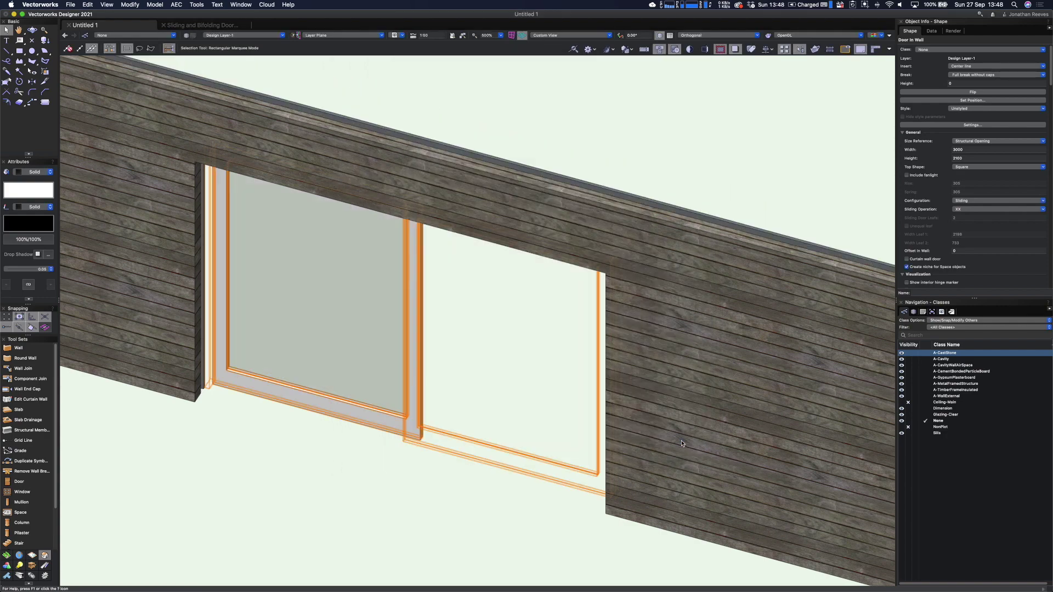
Step: Give the sliding door a dark grey fill colour and deselect it
{"action": "left_click", "coordinate": [41, 198]}
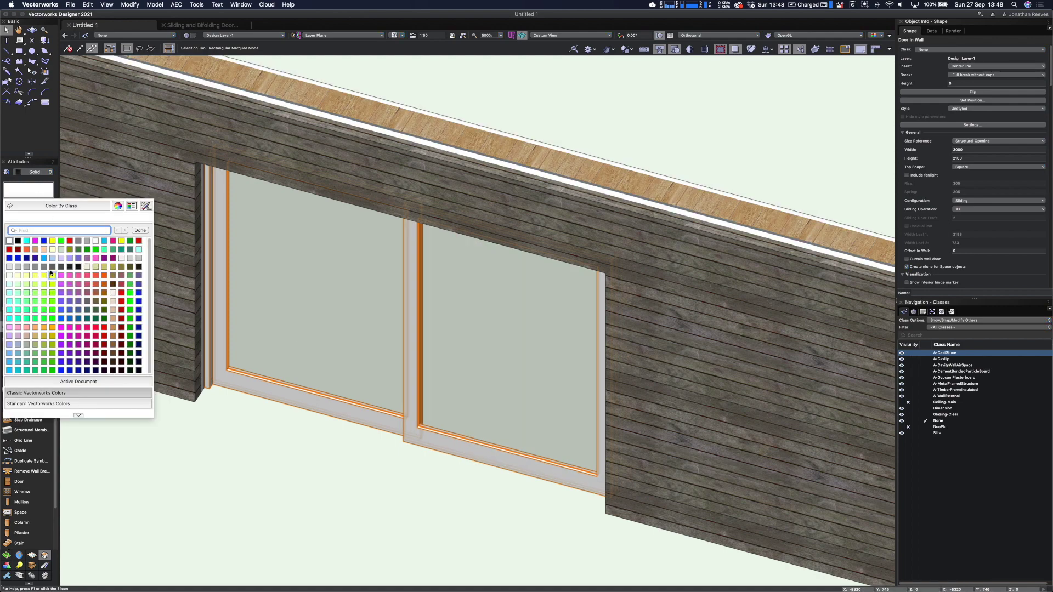
{"action": "left_click", "coordinate": [45, 268]}
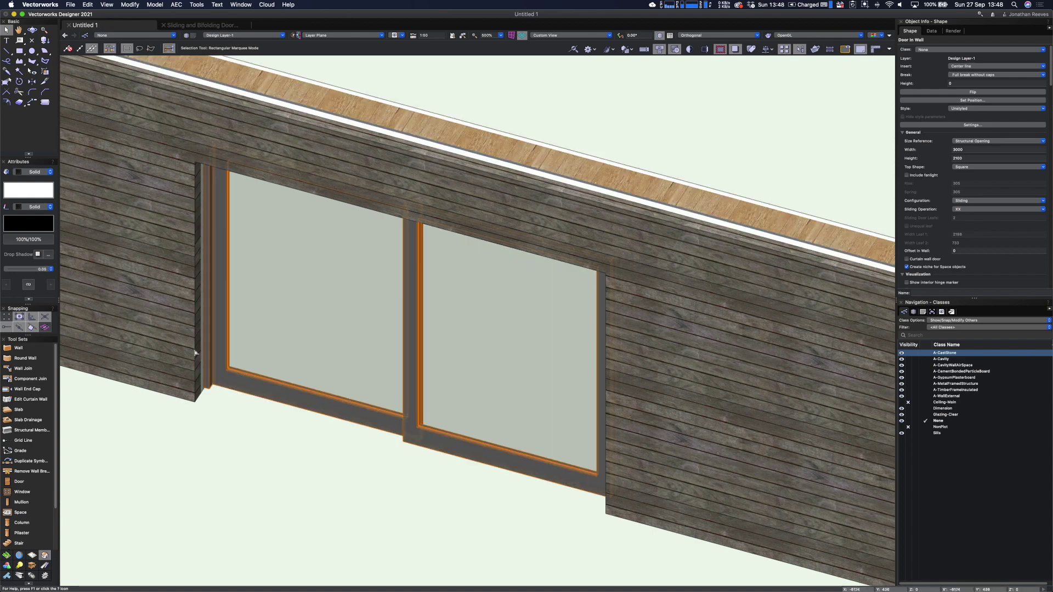
{"action": "left_click", "coordinate": [339, 470]}
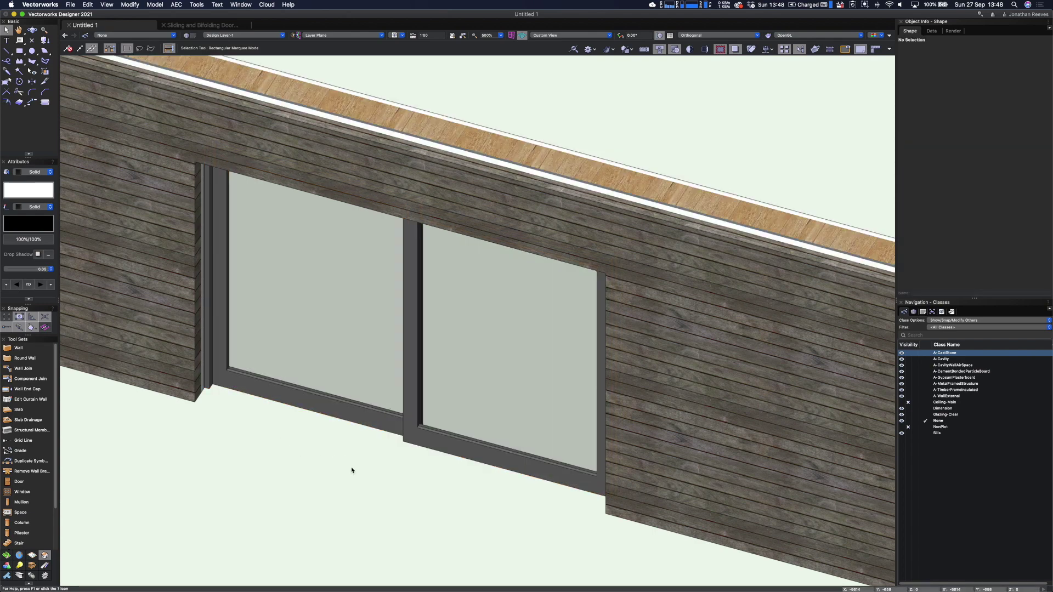
Step: Turn on the 3D open display for the sliding door and set its opening angle to 45
{"action": "scroll", "coordinate": [353, 468], "scroll_direction": "down", "scroll_amount": 2}
{"action": "left_click", "coordinate": [436, 440]}
{"action": "scroll", "coordinate": [436, 440], "scroll_direction": "up", "scroll_amount": 2}
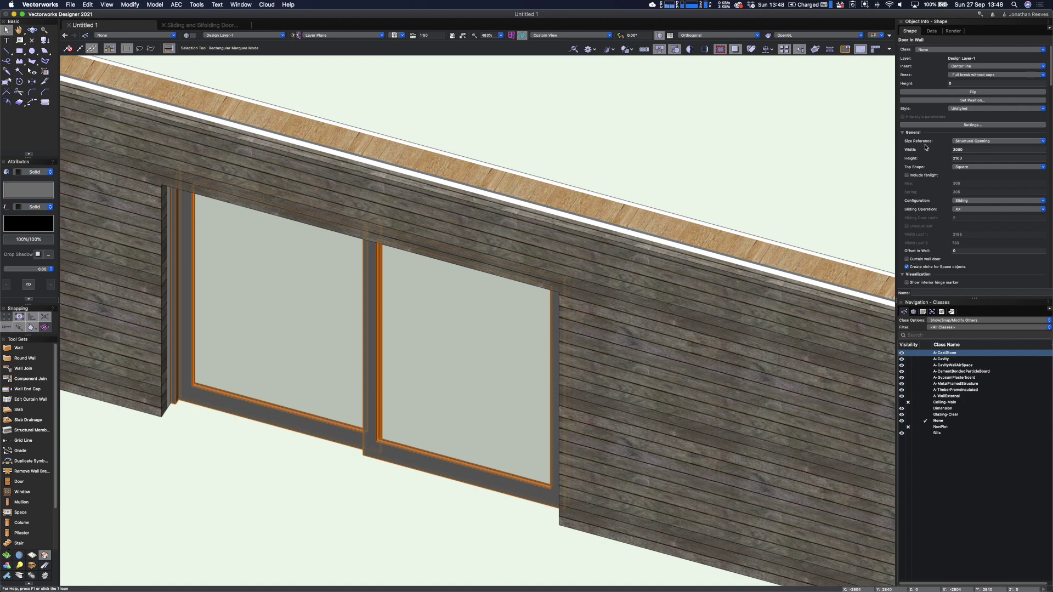
{"action": "scroll", "coordinate": [930, 248], "scroll_direction": "down", "scroll_amount": 1}
{"action": "scroll", "coordinate": [929, 249], "scroll_direction": "down", "scroll_amount": 4}
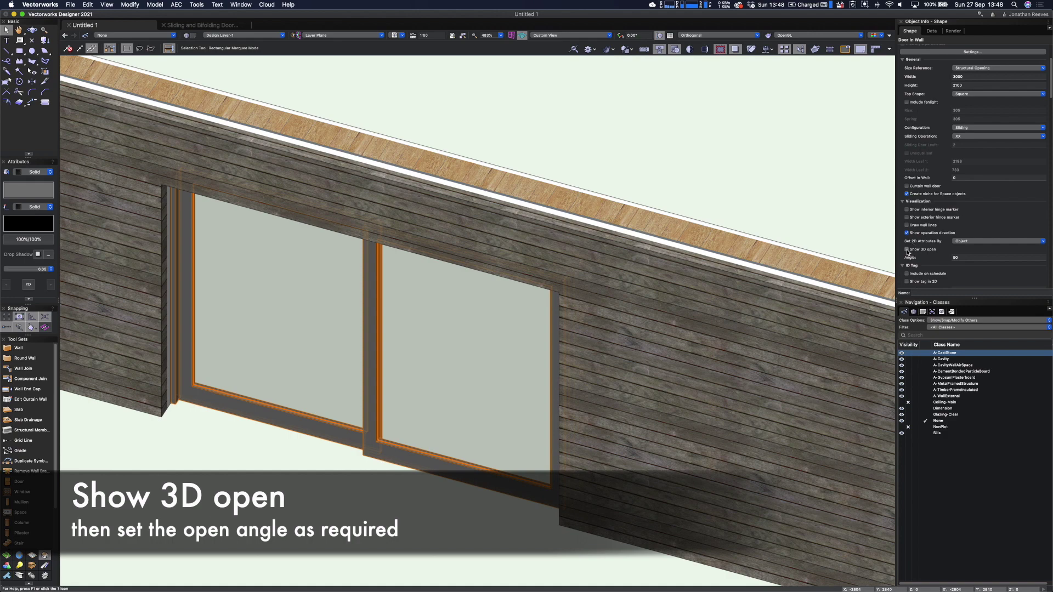
{"action": "left_click", "coordinate": [907, 250]}
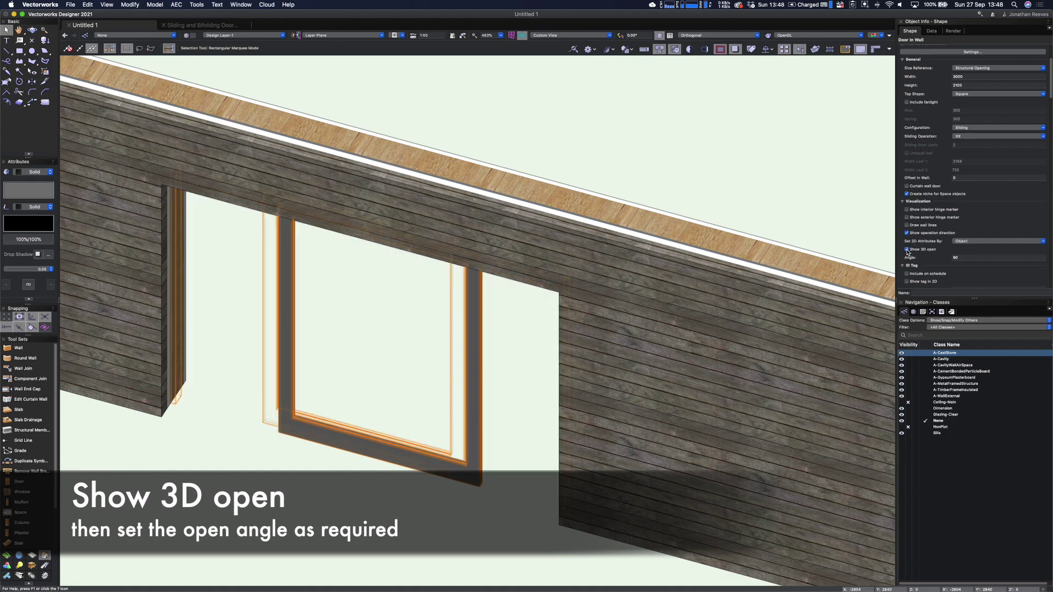
{"action": "left_click", "coordinate": [966, 257]}
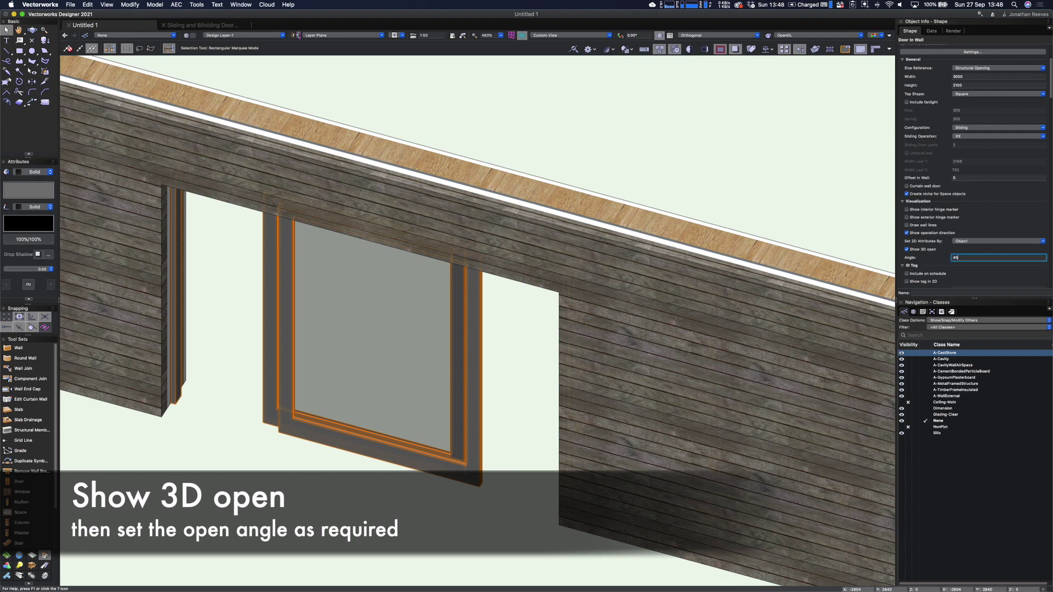
{"action": "key", "text": "Return"}
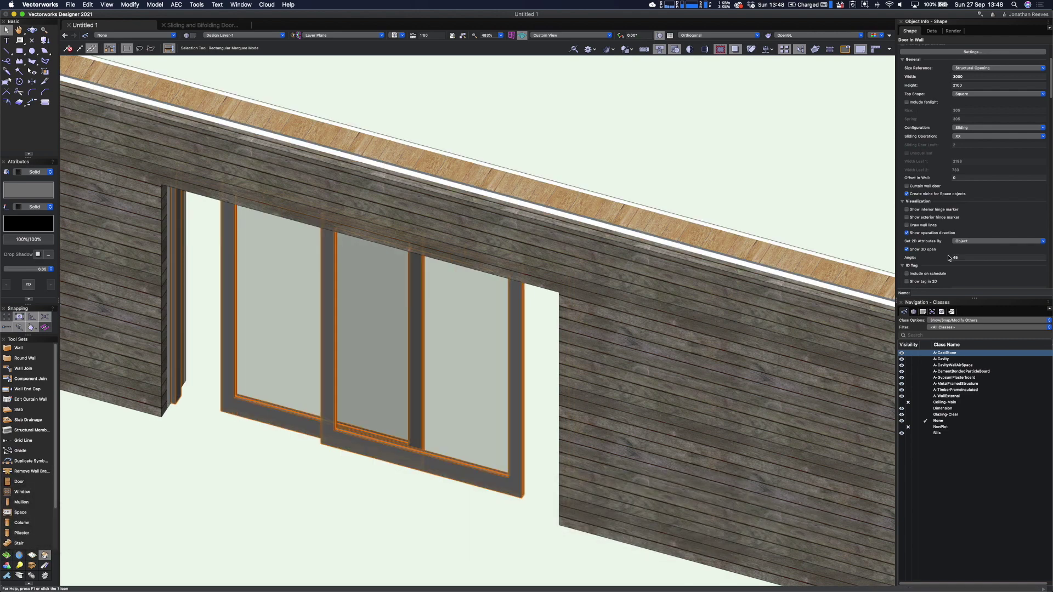
Step: Set the sliding operation to OXO and the opening angle to 90, then return to Top/Plan view
{"action": "left_click", "coordinate": [973, 139]}
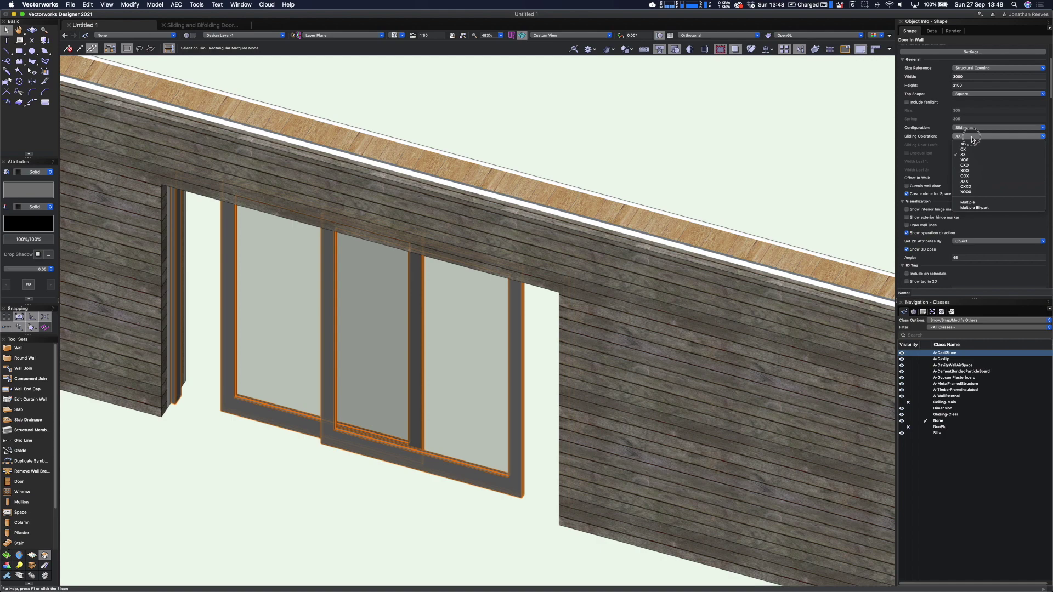
{"action": "left_click", "coordinate": [973, 169]}
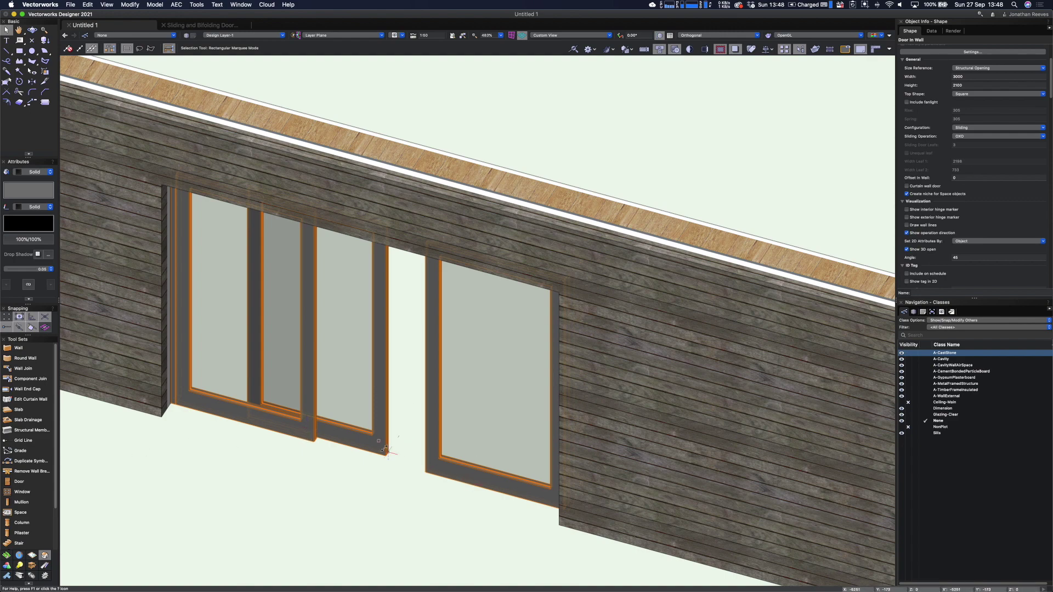
{"action": "left_click", "coordinate": [959, 257]}
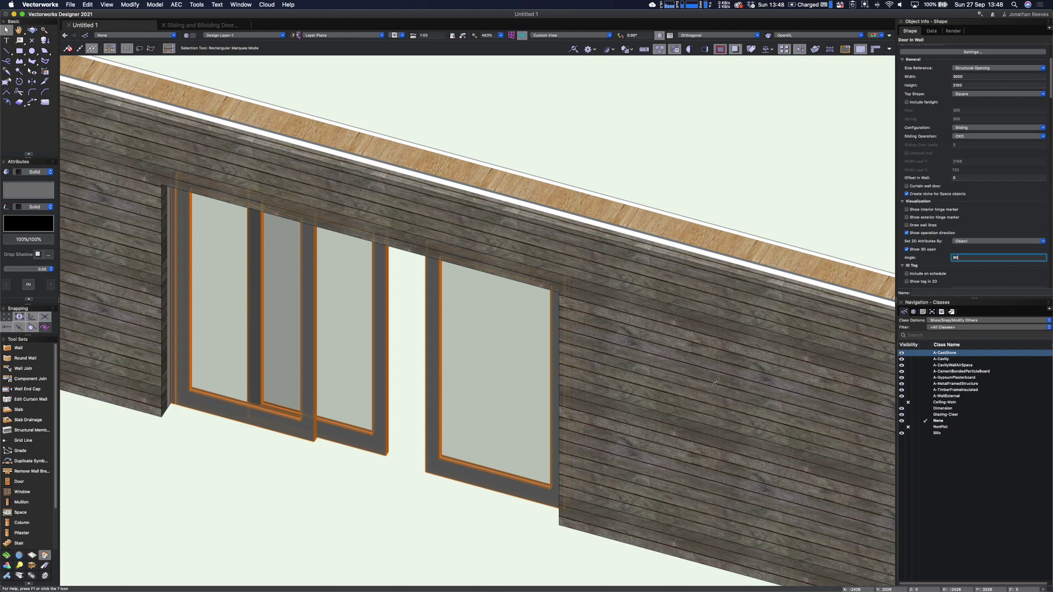
{"action": "type", "text": "90"}
{"action": "key", "text": "Return"}
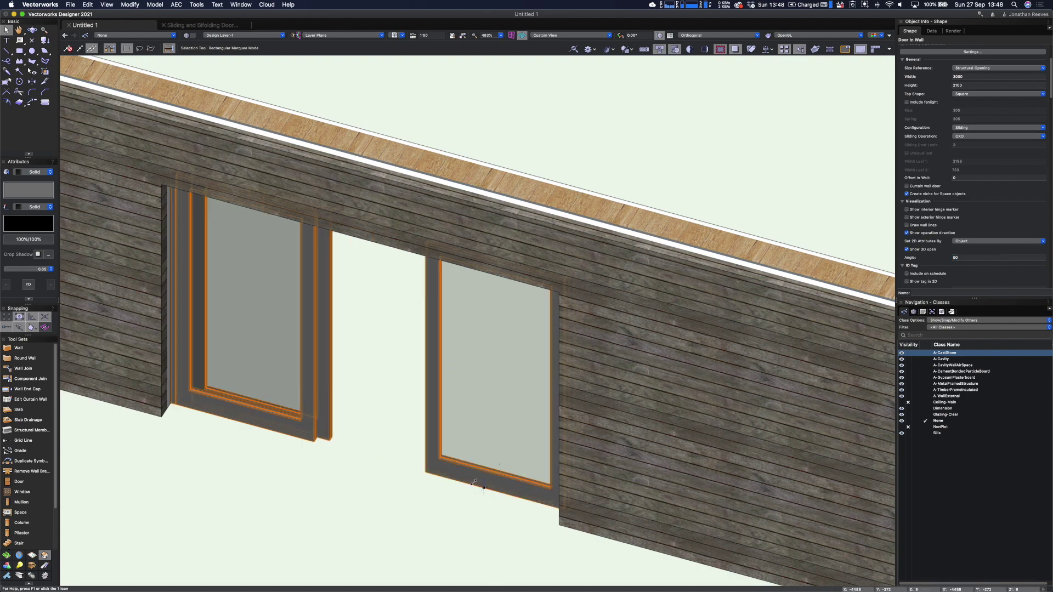
{"action": "key", "text": "super+5"}
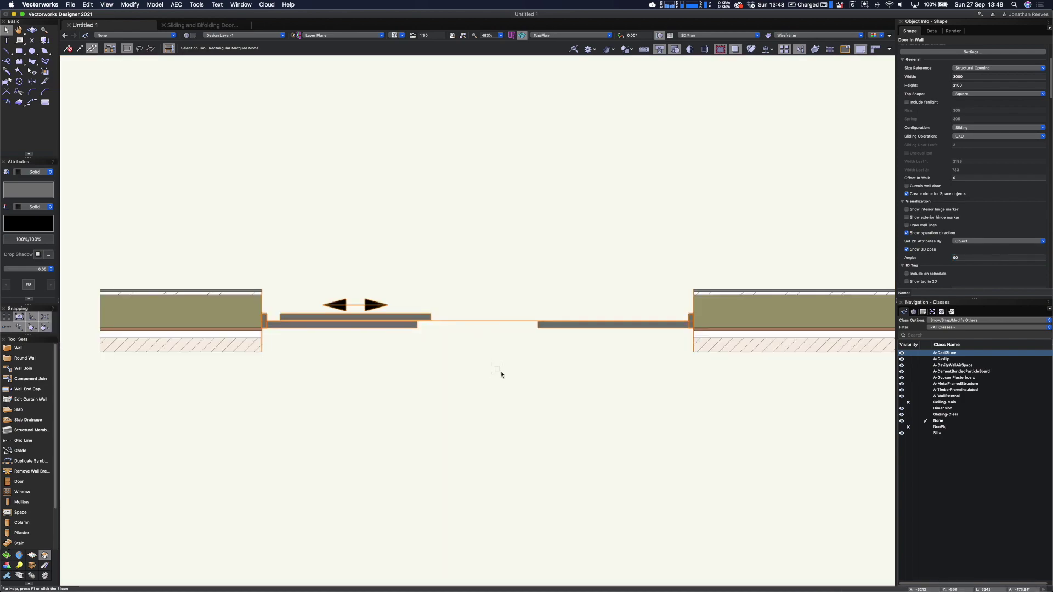
Step: Set the sliding door's operation to XXX and check how its leaves stack in plan
{"action": "left_click", "coordinate": [982, 138]}
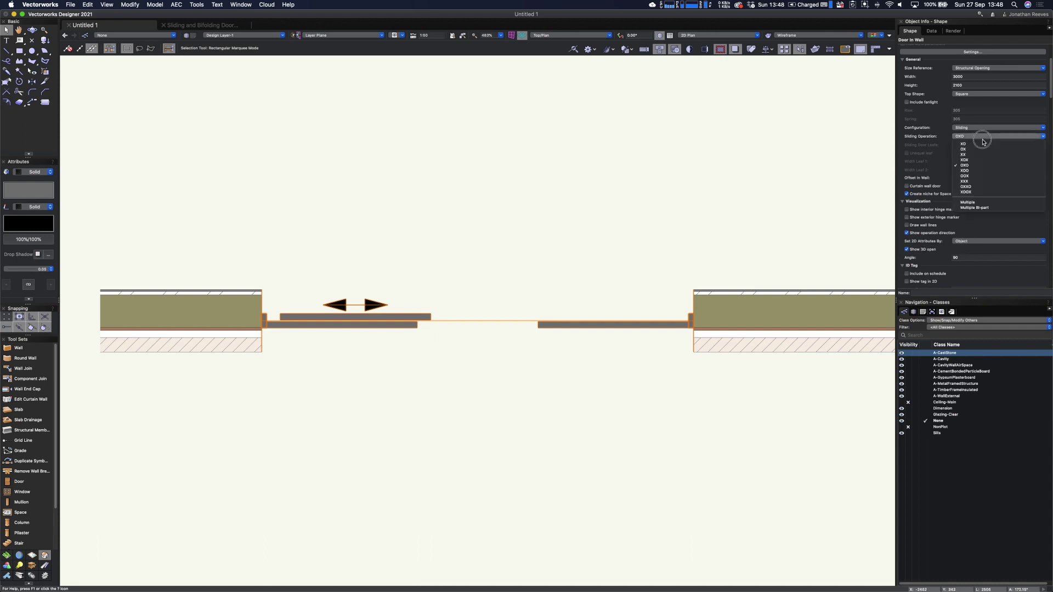
{"action": "left_click", "coordinate": [974, 183]}
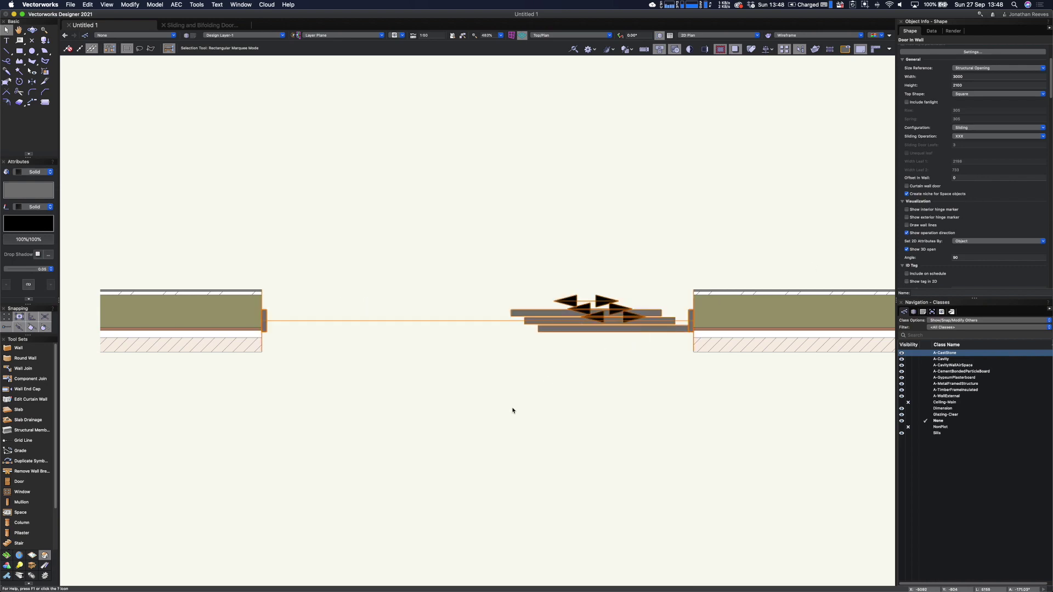
{"action": "mouse_move", "coordinate": [483, 433]}
{"action": "middle_mouse_down", "text": "ctrl"}
{"action": "mouse_move", "coordinate": [514, 343]}
{"action": "mouse_move", "coordinate": [493, 340]}
{"action": "mouse_move", "coordinate": [480, 360]}
{"action": "middle_mouse_up", "text": "ctrl"}
{"action": "key", "text": "super+5"}
{"action": "left_click", "coordinate": [983, 136]}
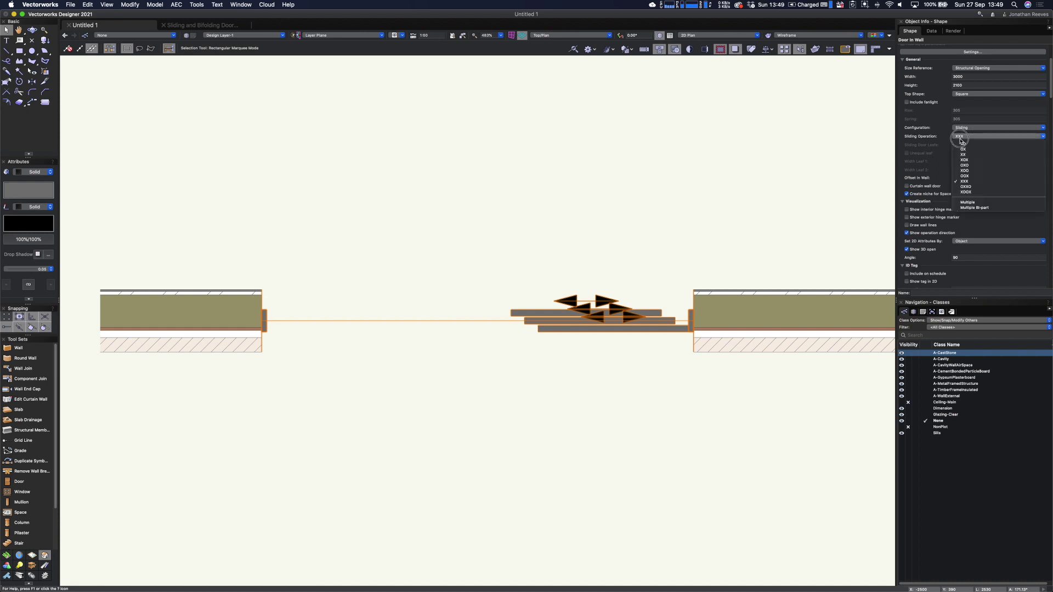
{"action": "left_click", "coordinate": [943, 127]}
Step: Review the sliding configuration's overlap and clearance options in the door settings and set the operation to Multiple
{"action": "scroll", "coordinate": [954, 118], "scroll_direction": "up", "scroll_amount": 3}
{"action": "left_click", "coordinate": [969, 125]}
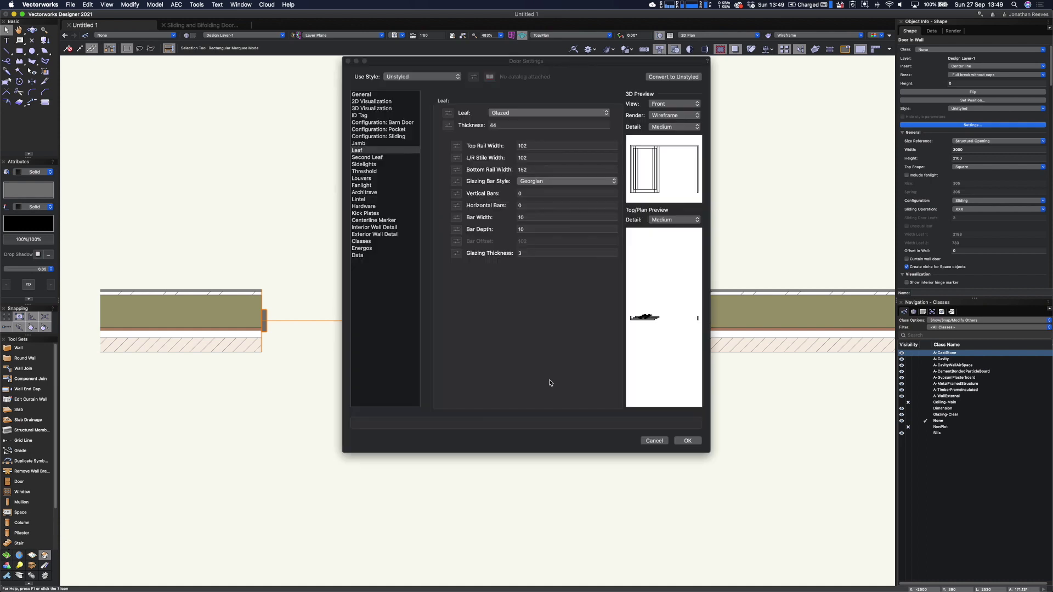
{"action": "left_click", "coordinate": [378, 137]}
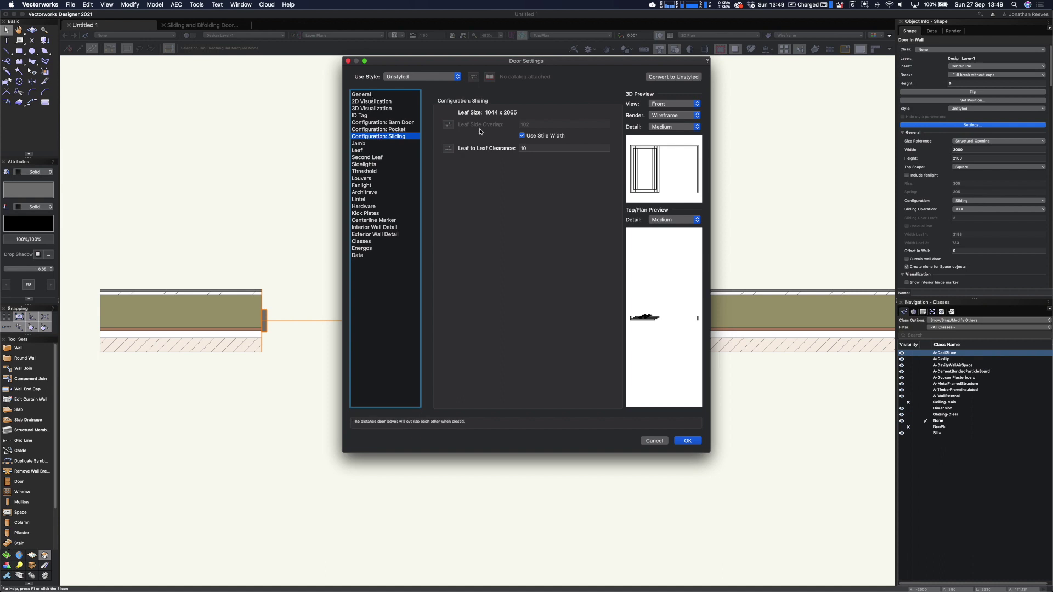
{"action": "left_click", "coordinate": [370, 94]}
{"action": "left_click", "coordinate": [550, 301]}
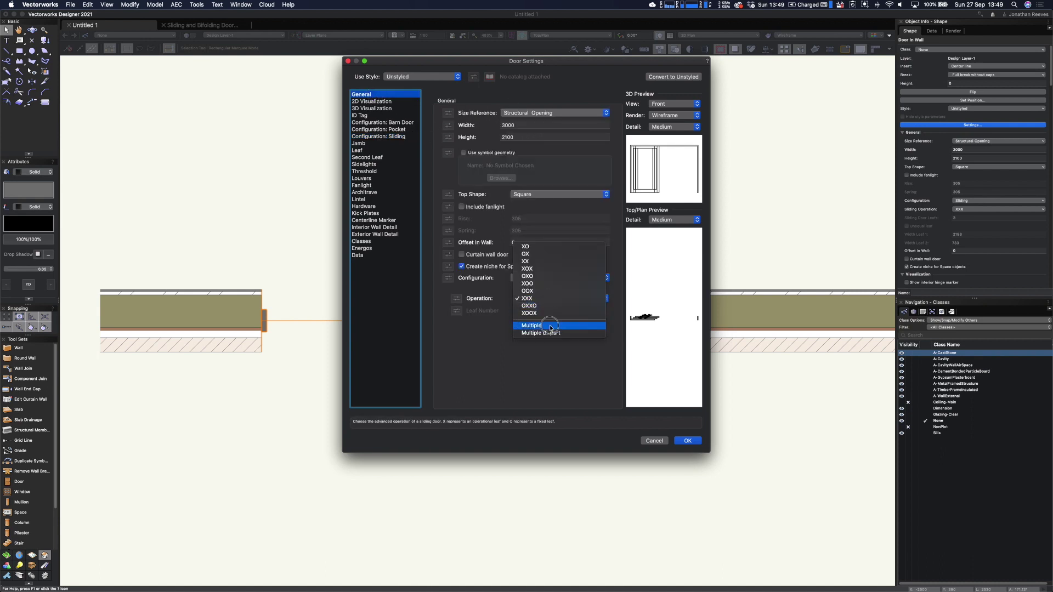
{"action": "left_click", "coordinate": [550, 327]}
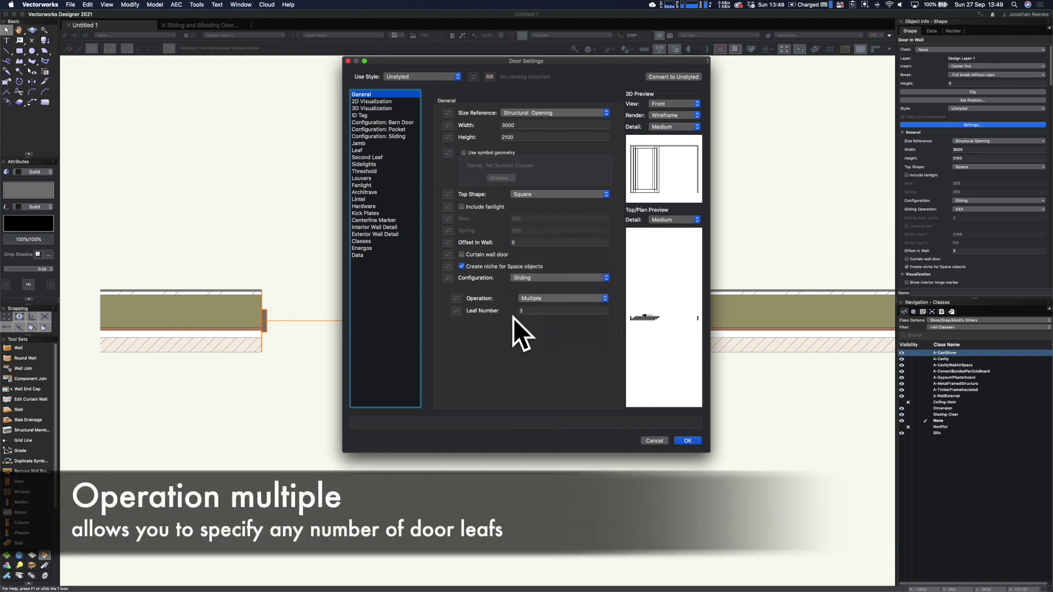
Step: Set the leaf number of the multiple sliding door to 5 and apply the settings
{"action": "left_click", "coordinate": [518, 311]}
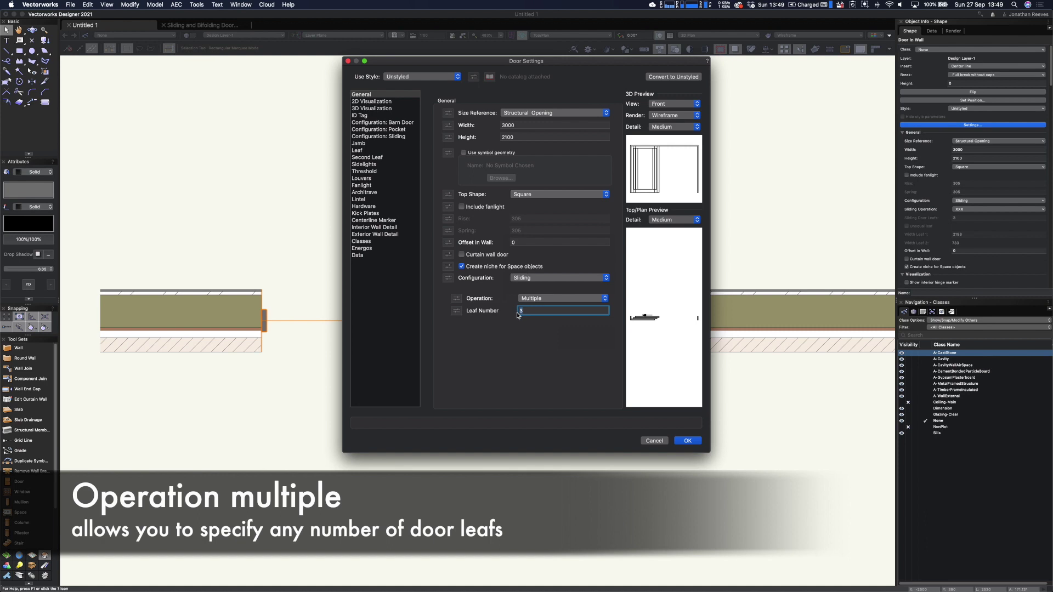
{"action": "key", "text": "BackSpace"}
{"action": "type", "text": "4"}
{"action": "key", "text": "BackSpace"}
{"action": "type", "text": "5"}
{"action": "left_click", "coordinate": [685, 444]}
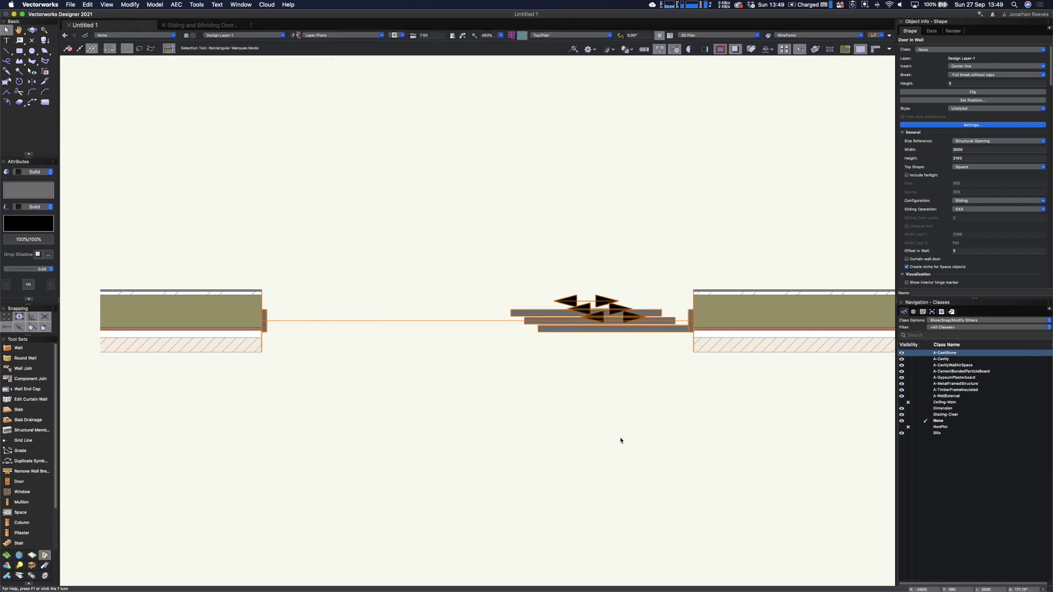
Step: Set the width of the five-leaf sliding door to 4 m and view it in 3D
{"action": "scroll", "coordinate": [611, 440], "scroll_direction": "down", "scroll_amount": 1}
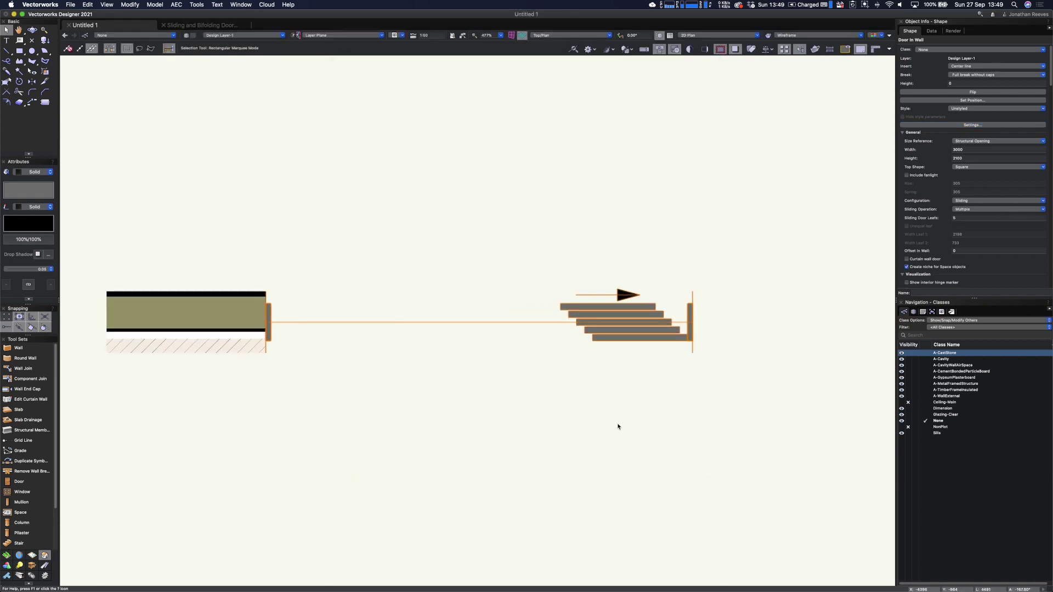
{"action": "left_click", "coordinate": [973, 149]}
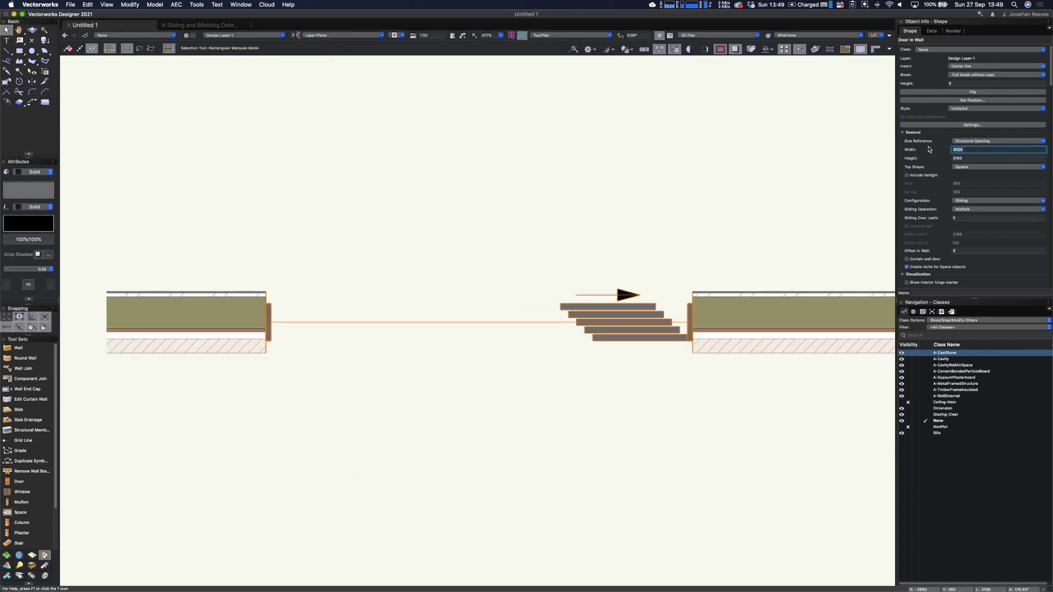
{"action": "type", "text": "4m"}
{"action": "key", "text": "Return"}
{"action": "middle_click_drag", "start_coordinate": [544, 450], "coordinate": [565, 371], "text": "shift"}
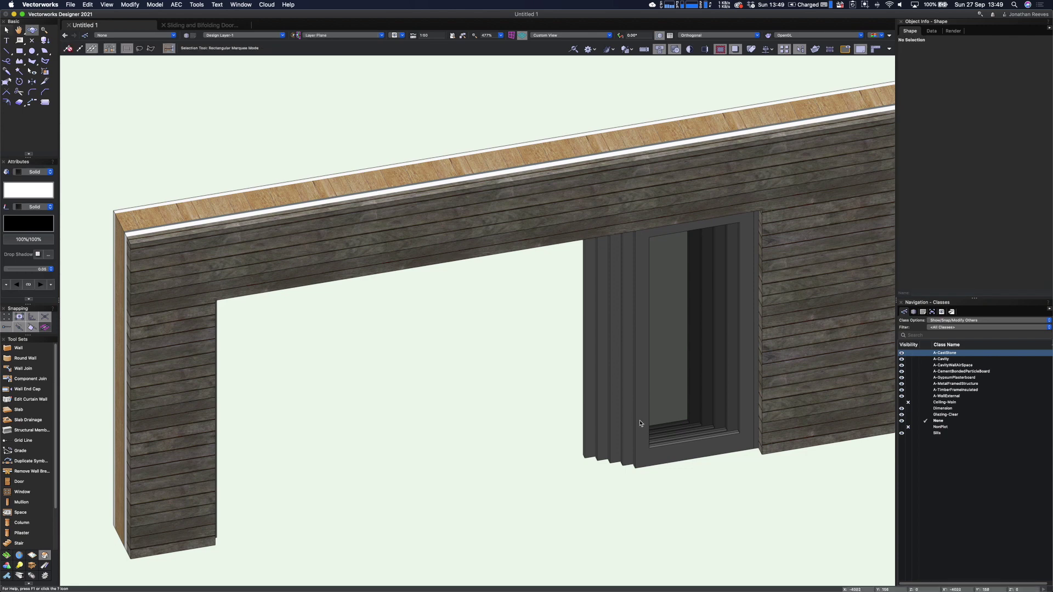
Step: Toggle the sliding door's 3D open display off and back on, and set its opening angle to 45
{"action": "left_click", "coordinate": [617, 453]}
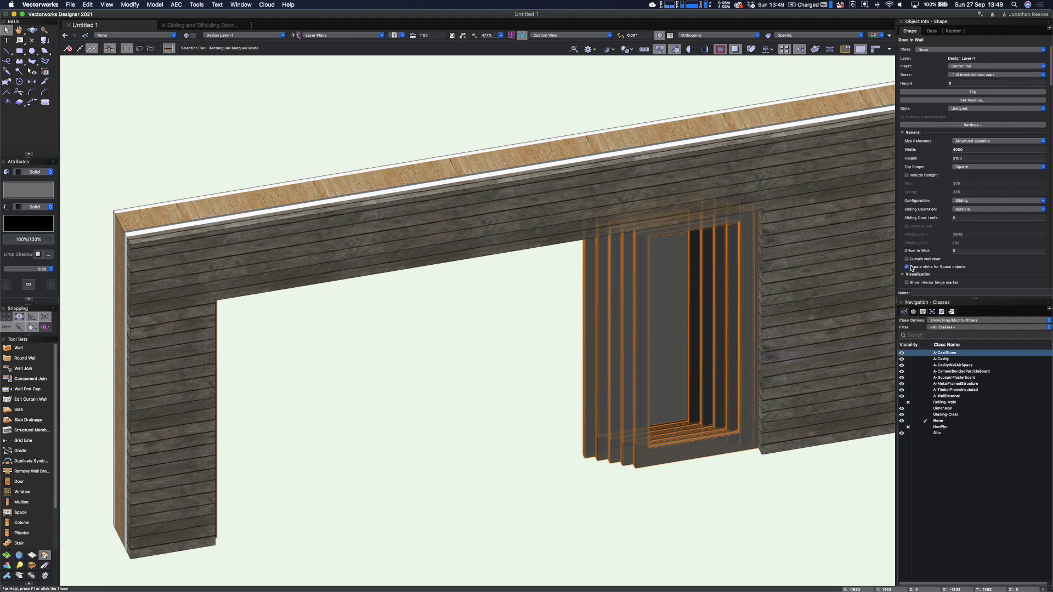
{"action": "scroll", "coordinate": [917, 267], "scroll_direction": "down", "scroll_amount": 3}
{"action": "scroll", "coordinate": [916, 266], "scroll_direction": "down", "scroll_amount": 3}
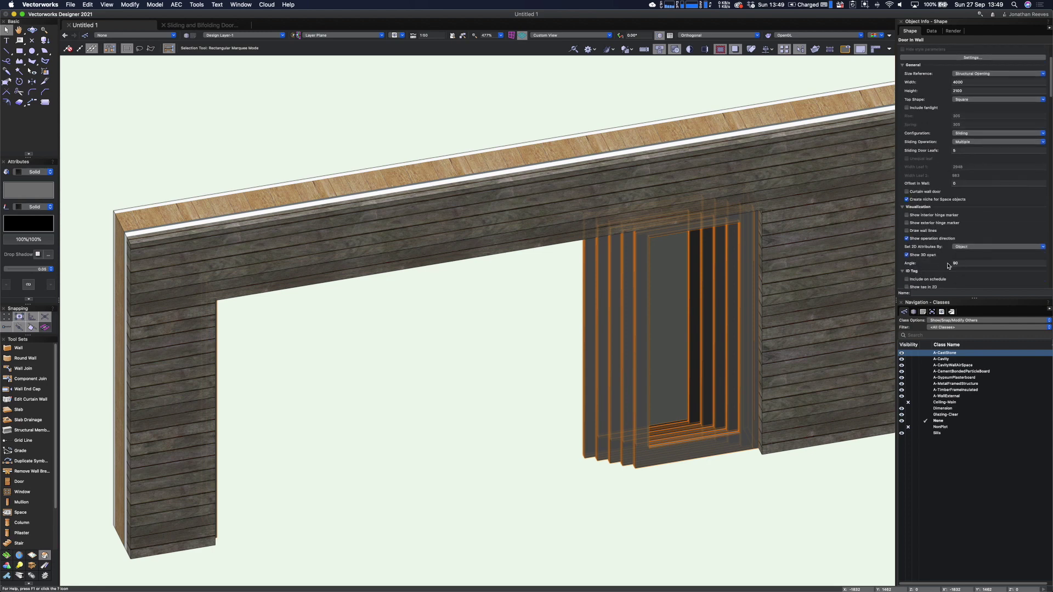
{"action": "left_click", "coordinate": [907, 256]}
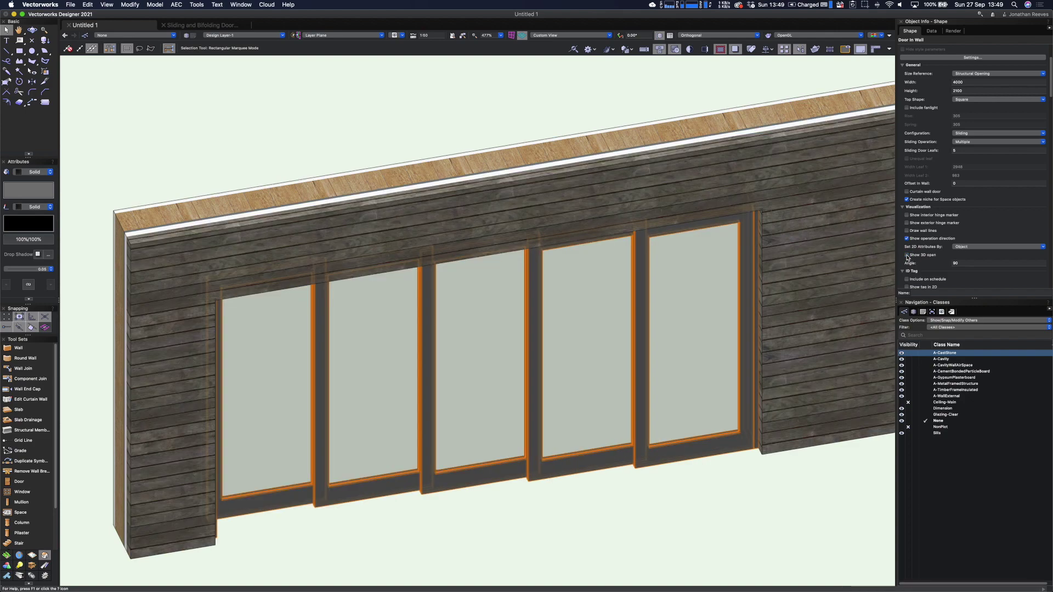
{"action": "left_click", "coordinate": [960, 265]}
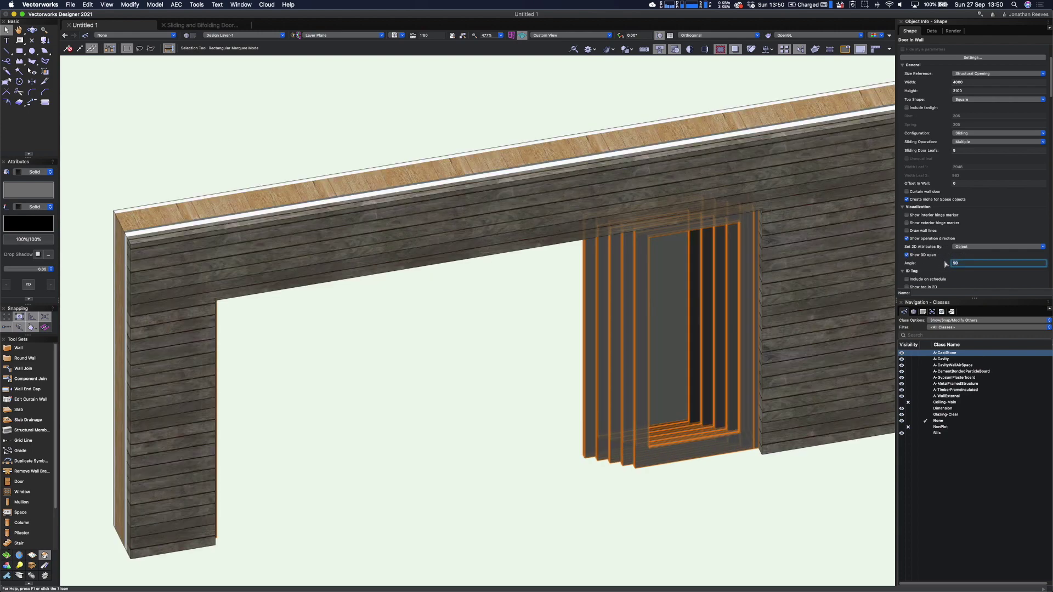
{"action": "key", "text": "Return"}
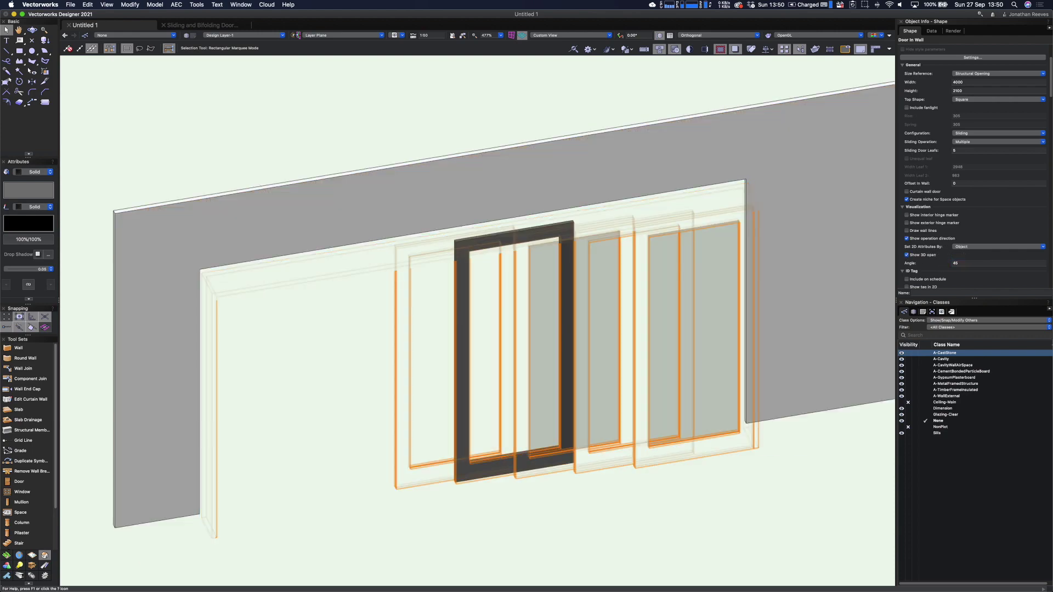
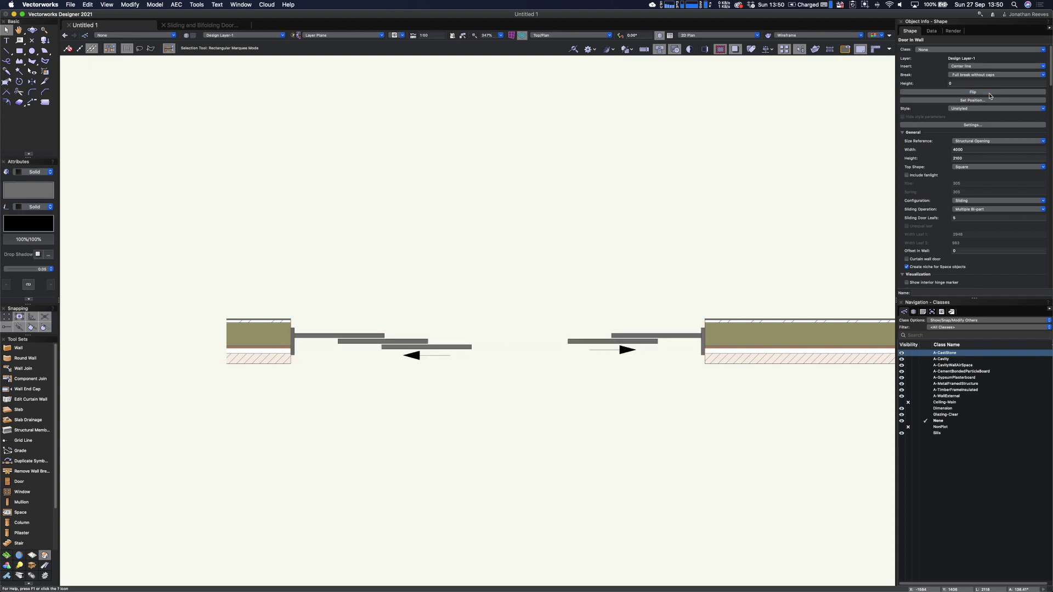
Step: Set the Eyedropper preferences to pick up all Other Attributes, including plug-in parameters
{"action": "scroll", "coordinate": [590, 430], "scroll_direction": "down", "scroll_amount": 4}
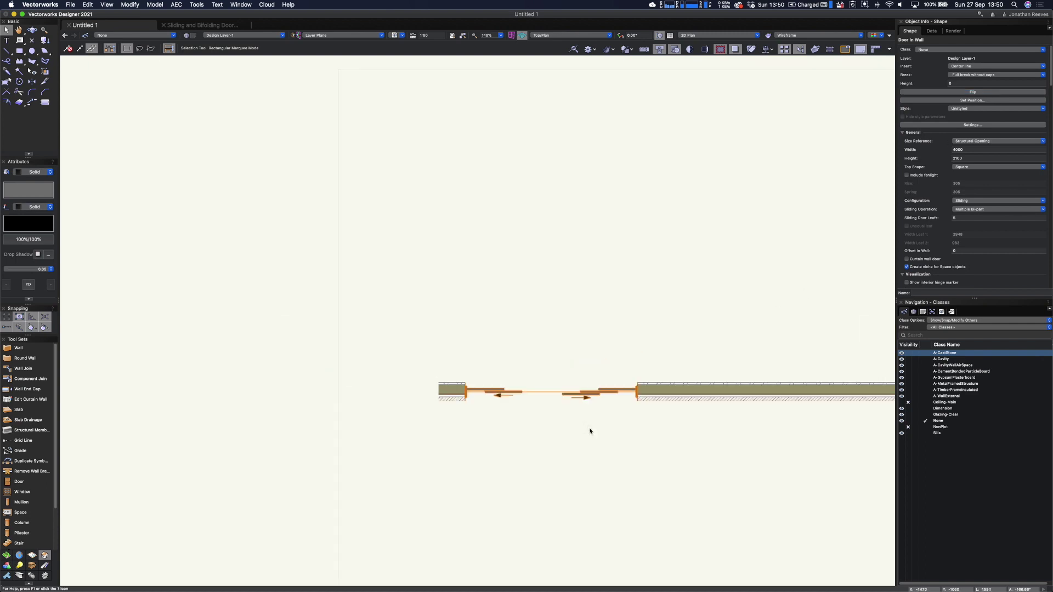
{"action": "middle_click_drag", "start_coordinate": [637, 456], "coordinate": [372, 405]}
{"action": "key", "text": "x"}
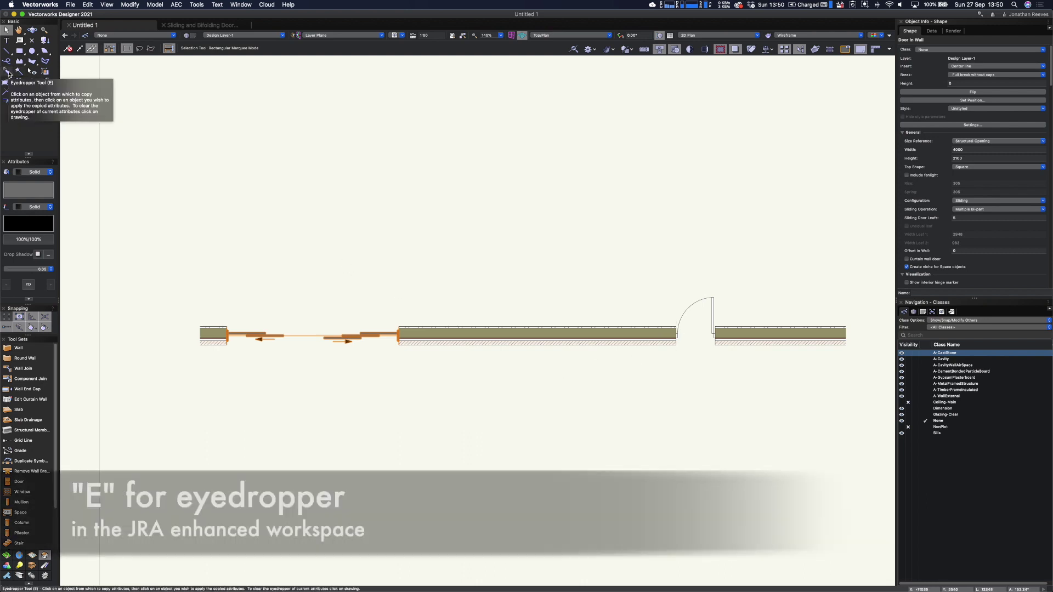
{"action": "double_click", "coordinate": [8, 75]}
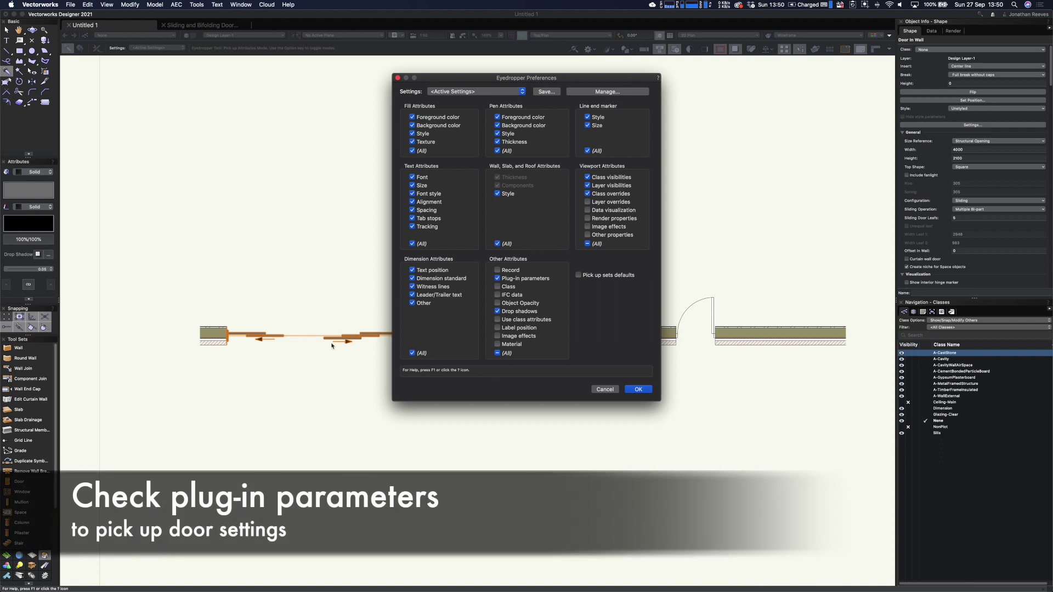
{"action": "left_click", "coordinate": [497, 353]}
{"action": "left_click", "coordinate": [636, 390]}
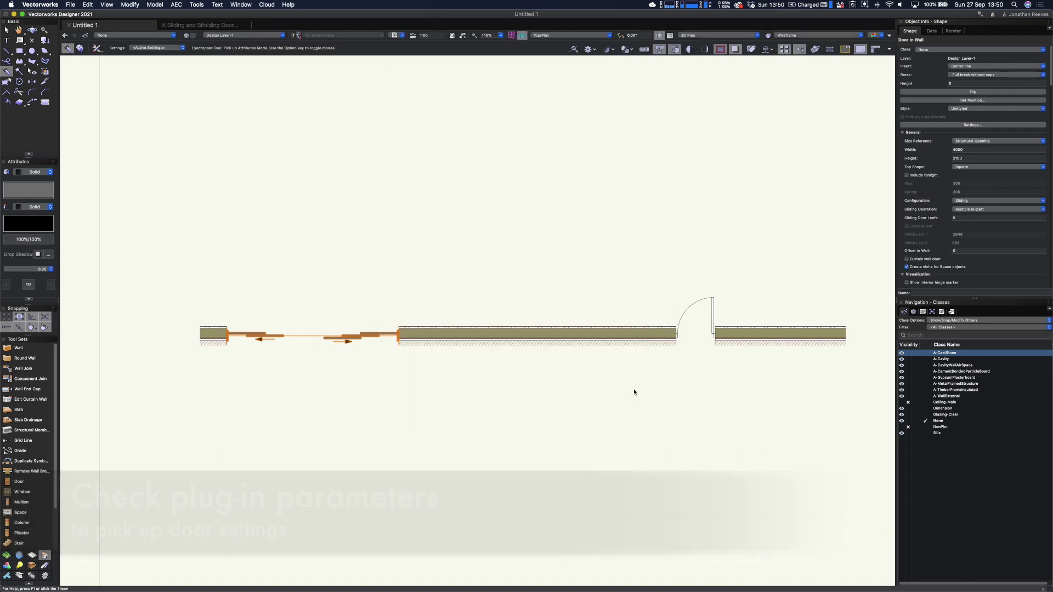
Step: Copy the bi-part sliding door's settings onto the single hinged door in the same wall with the Eyedropper
{"action": "left_click", "coordinate": [331, 332]}
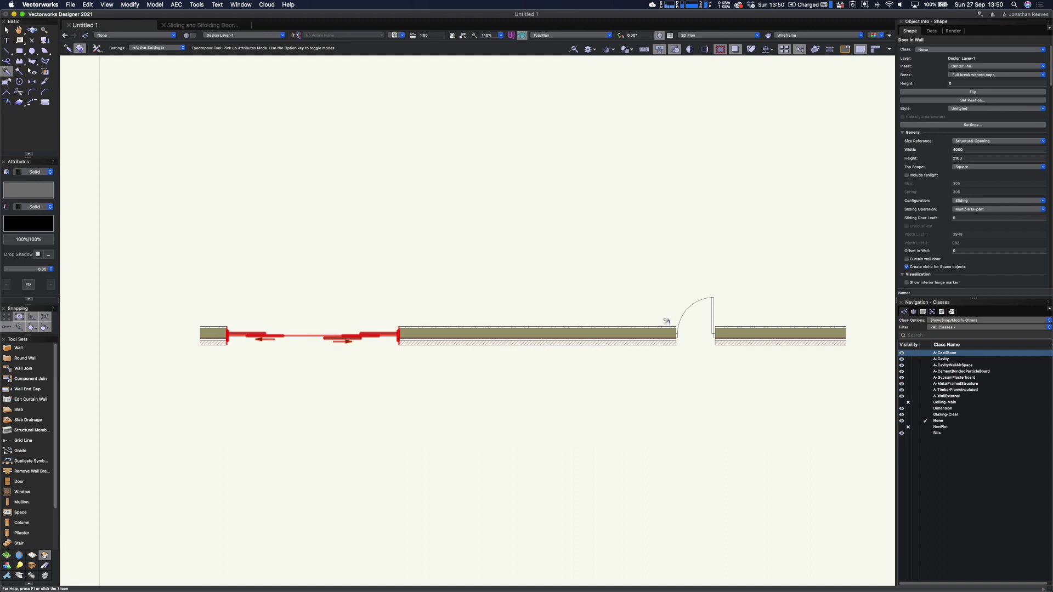
{"action": "left_click", "coordinate": [680, 311]}
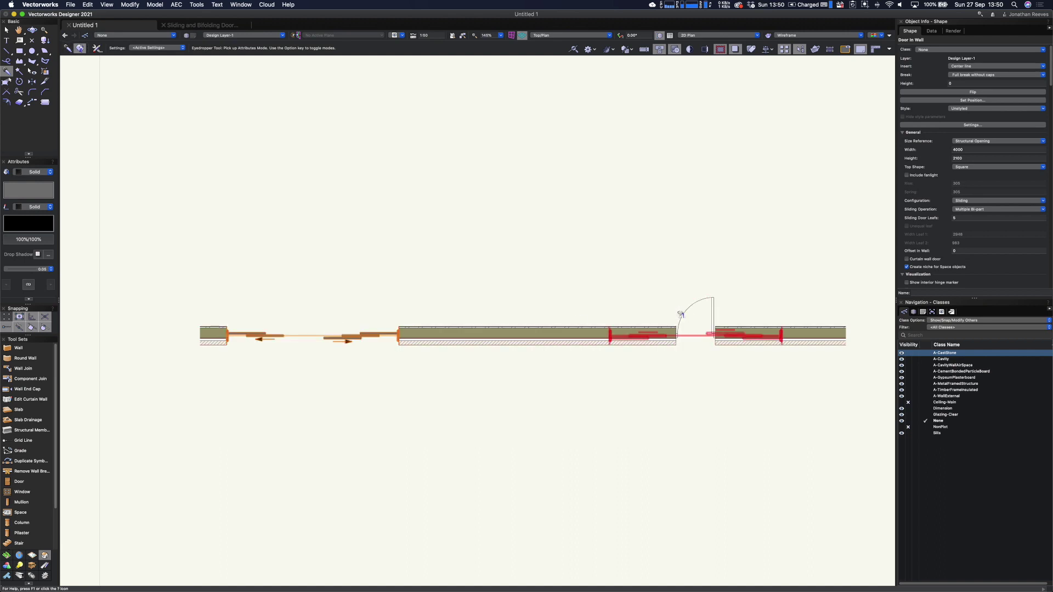
{"action": "key", "text": "x"}
Step: Try 7 leaves on the converted bi-part door and set its leaf number to 8
{"action": "left_click", "coordinate": [694, 338]}
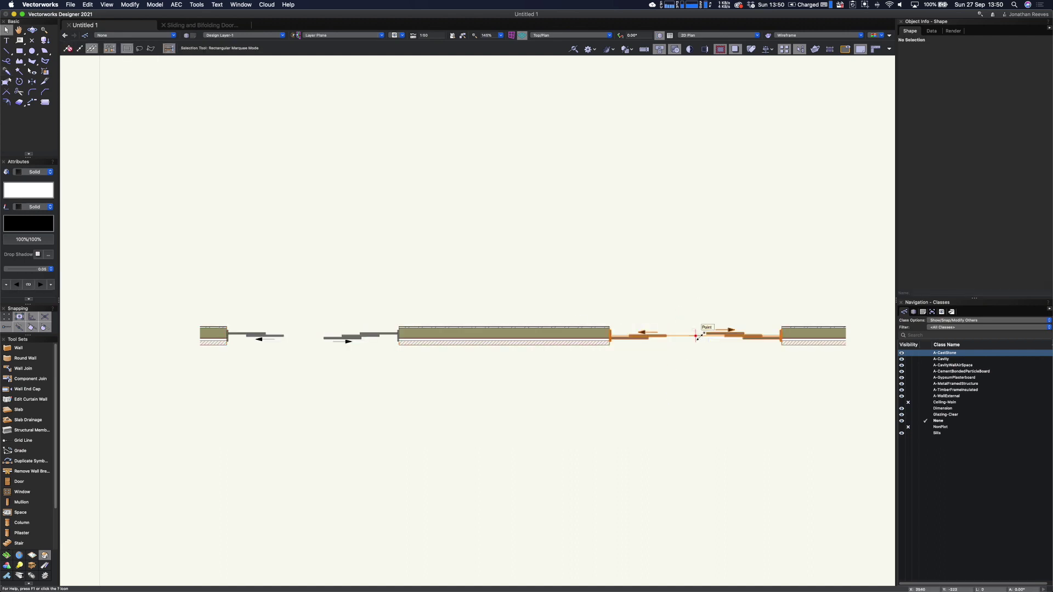
{"action": "left_click", "coordinate": [967, 216]}
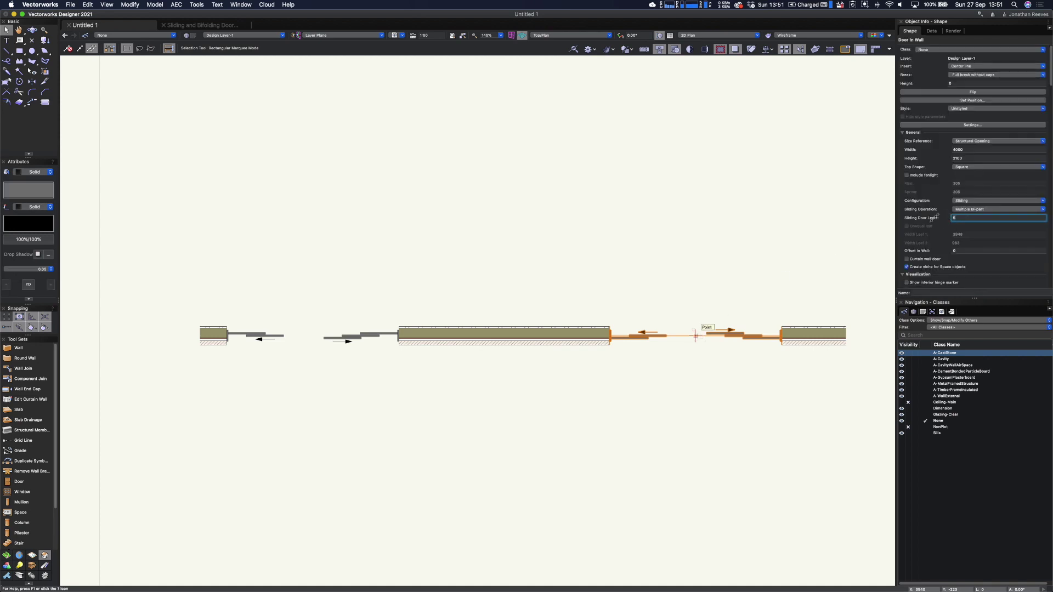
{"action": "key", "text": "Return"}
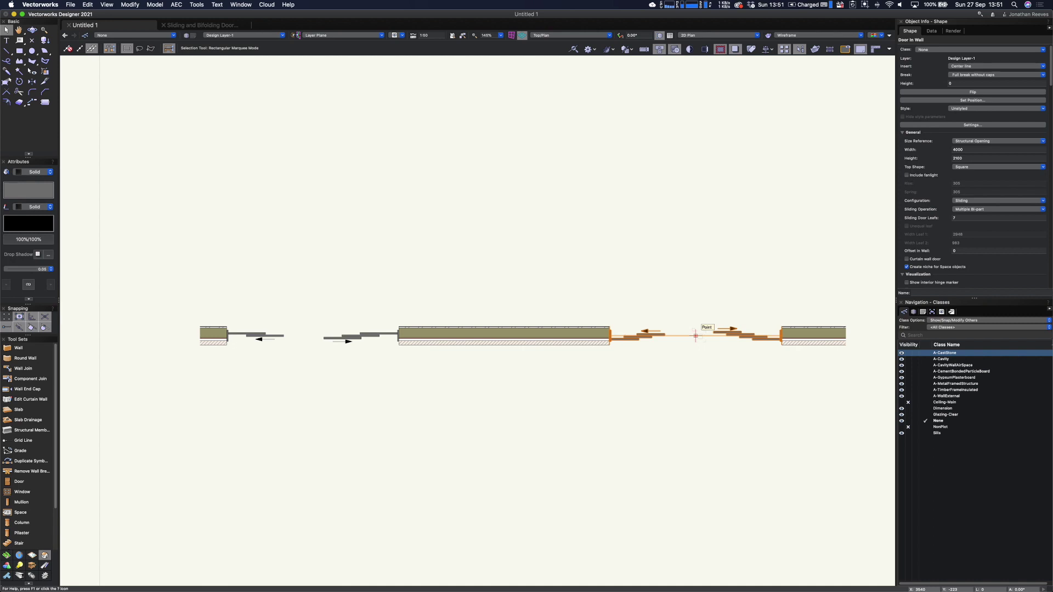
{"action": "left_click", "coordinate": [968, 218]}
{"action": "type", "text": "8"}
{"action": "key", "text": "Return"}
Step: Set the eight-leaf door's width to 8000 and move it along the wall towards the five-leaf door
{"action": "left_click", "coordinate": [960, 149]}
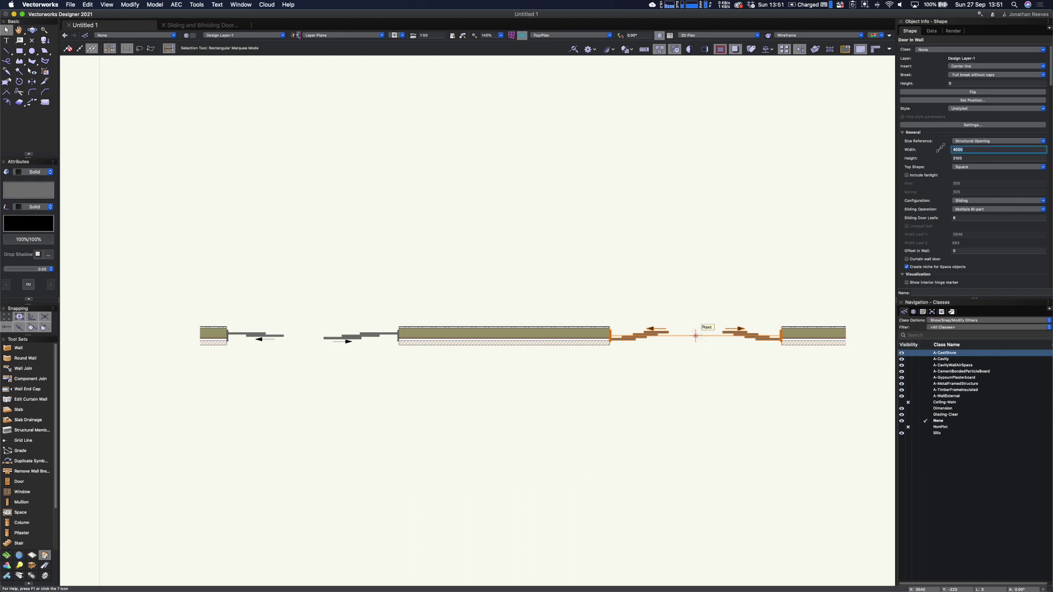
{"action": "type", "text": "6000"}
{"action": "key", "text": "Return"}
{"action": "left_click_drag", "start_coordinate": [714, 335], "coordinate": [611, 400]}
{"action": "left_click", "coordinate": [548, 428]}
Step: Select both sliding doors in a 3D view and turn off their 3D open display
{"action": "key", "text": "shift+c"}
{"action": "left_click_drag", "start_coordinate": [527, 459], "coordinate": [487, 371]}
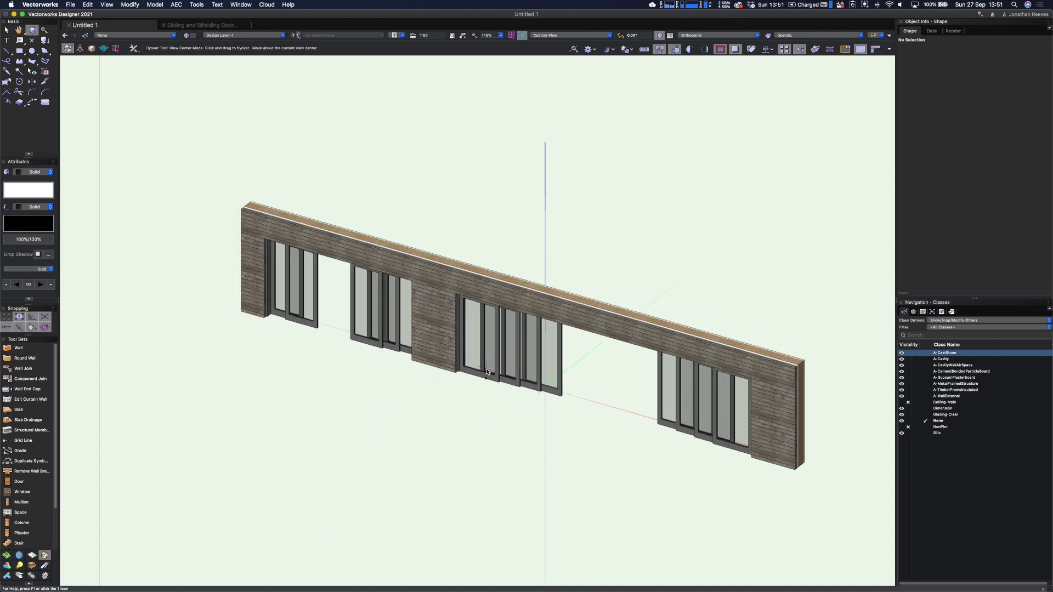
{"action": "key", "text": "x"}
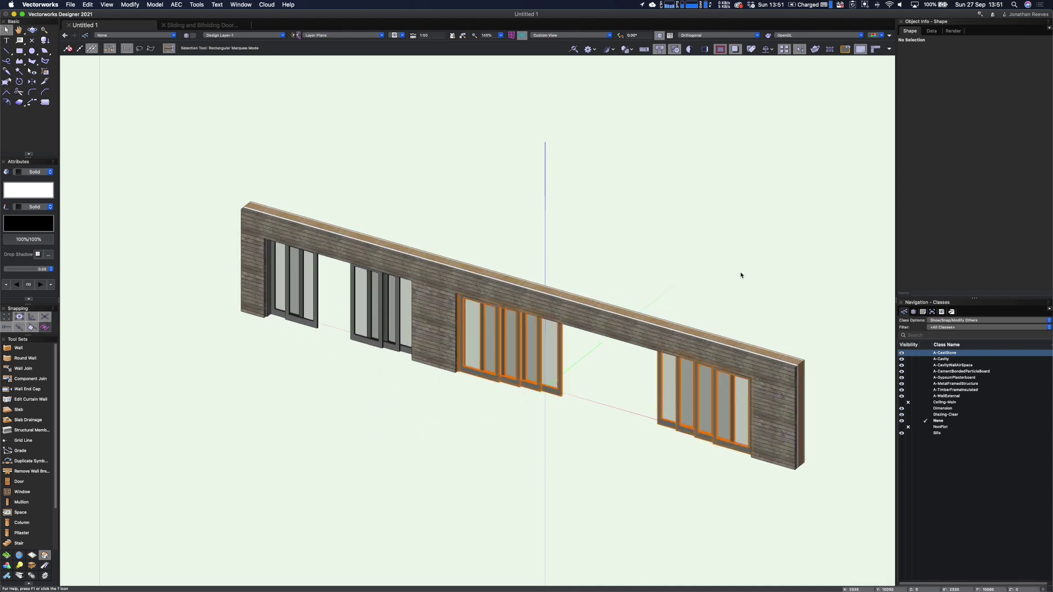
{"action": "left_click", "coordinate": [377, 332]}
{"action": "left_click", "coordinate": [510, 335], "text": "shift"}
{"action": "scroll", "coordinate": [918, 258], "scroll_direction": "down", "scroll_amount": 4}
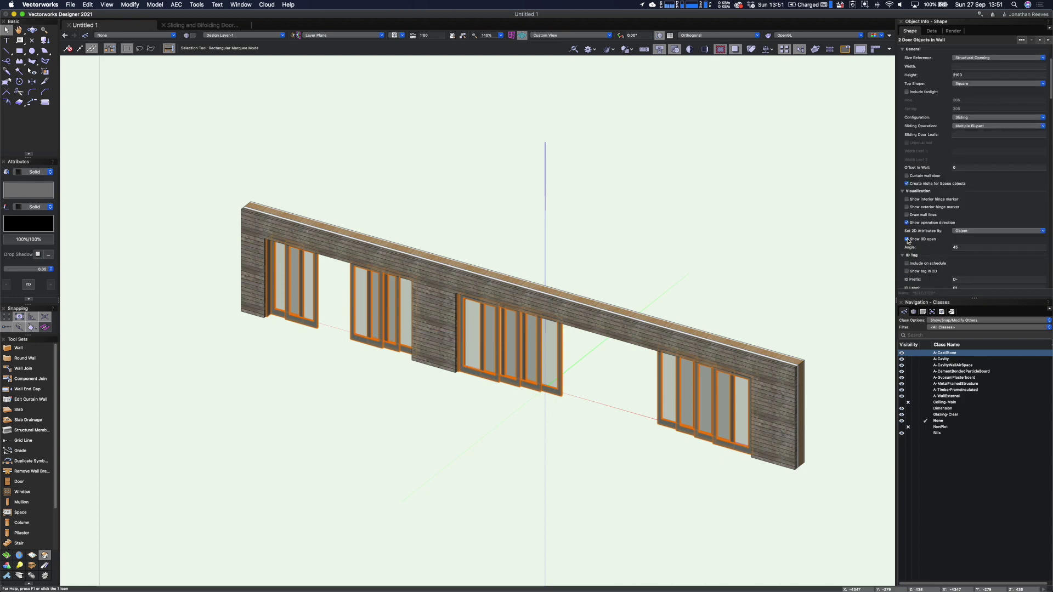
{"action": "left_click", "coordinate": [907, 239]}
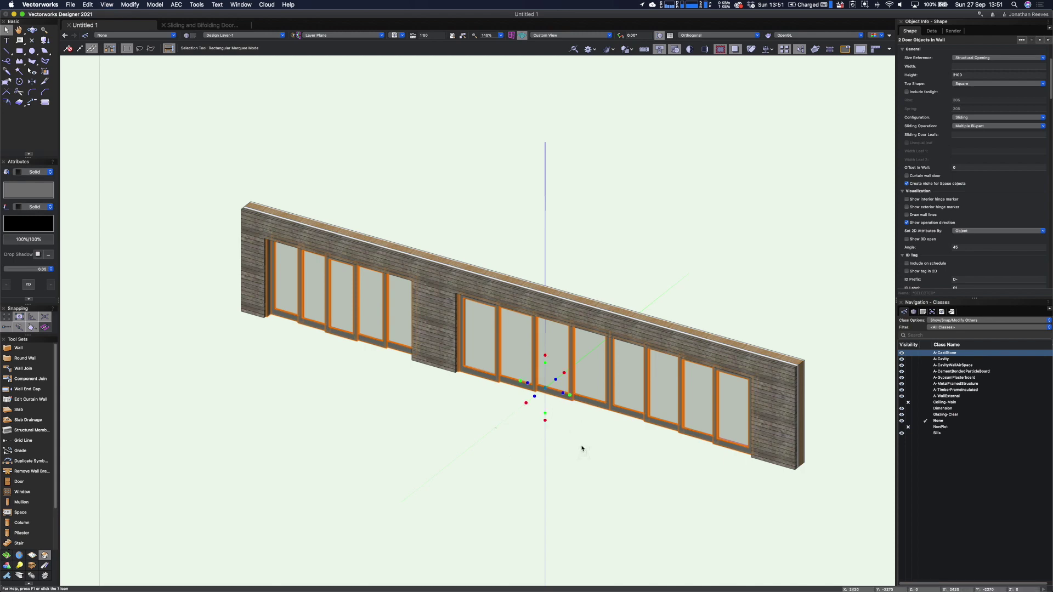
Step: Return to Top/Plan view and examine how the leaves of both sliding doors meet their jambs
{"action": "key", "text": "F5"}
{"action": "left_click", "coordinate": [446, 341]}
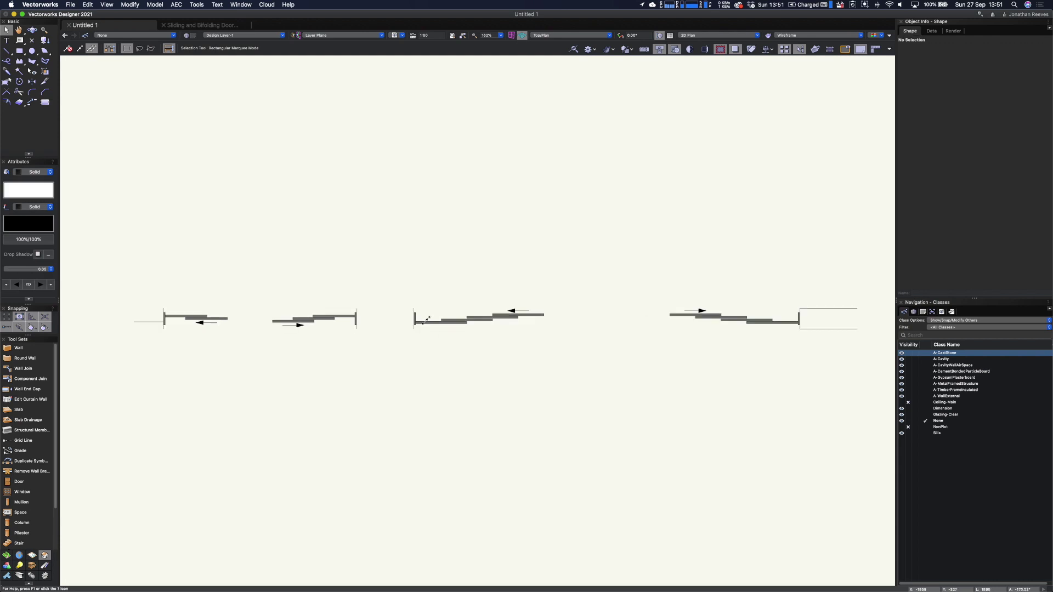
{"action": "scroll", "coordinate": [434, 334], "scroll_direction": "up", "scroll_amount": 1}
{"action": "scroll", "coordinate": [439, 329], "scroll_direction": "up", "scroll_amount": 2}
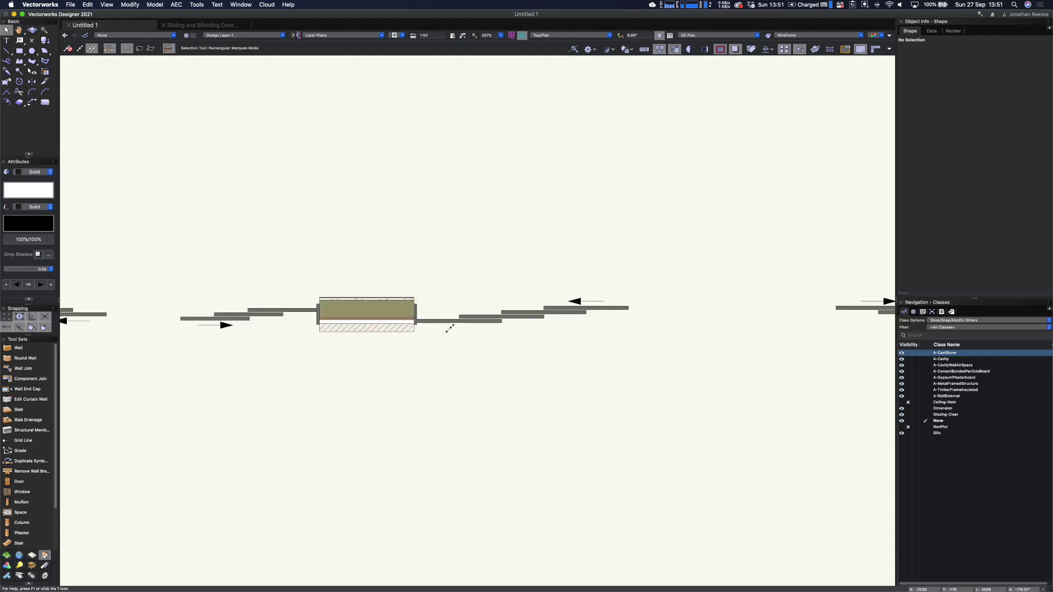
{"action": "scroll", "coordinate": [540, 332], "scroll_direction": "down", "scroll_amount": 4}
{"action": "left_click_drag", "start_coordinate": [541, 332], "coordinate": [689, 341]}
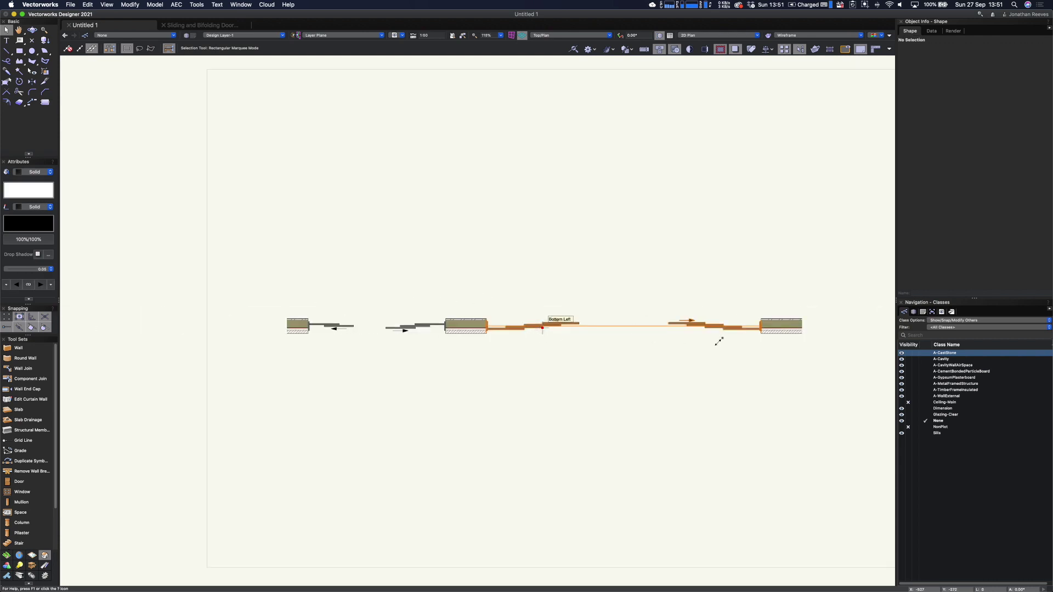
Step: Enable the Use wall depth option for the eight-leaf door's jamb and check the wall in 3D
{"action": "left_click_drag", "start_coordinate": [759, 336], "coordinate": [757, 337]}
{"action": "scroll", "coordinate": [757, 332], "scroll_direction": "up", "scroll_amount": 4}
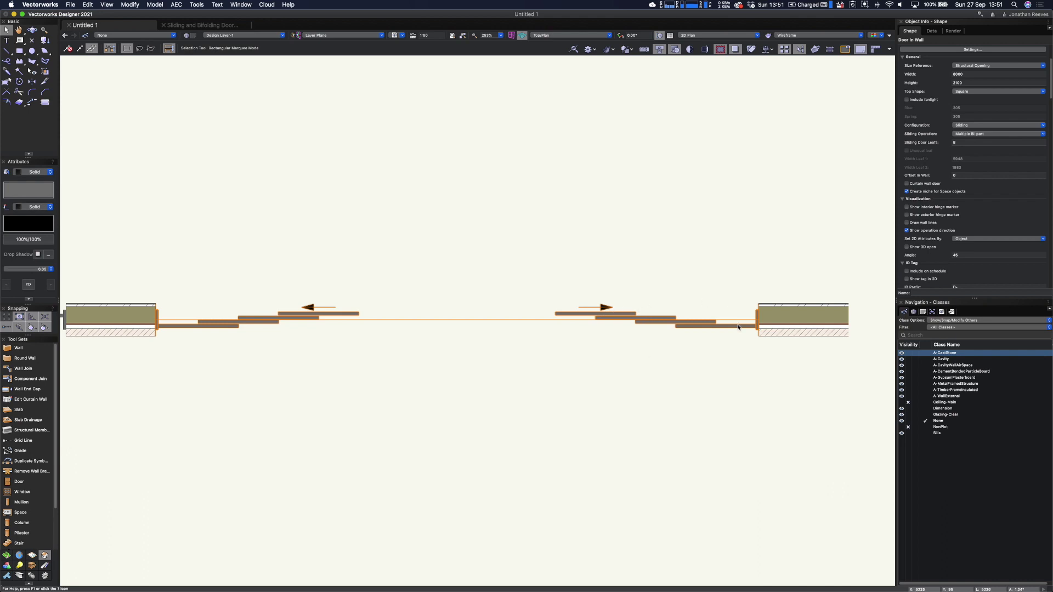
{"action": "scroll", "coordinate": [990, 119], "scroll_direction": "up", "scroll_amount": 3}
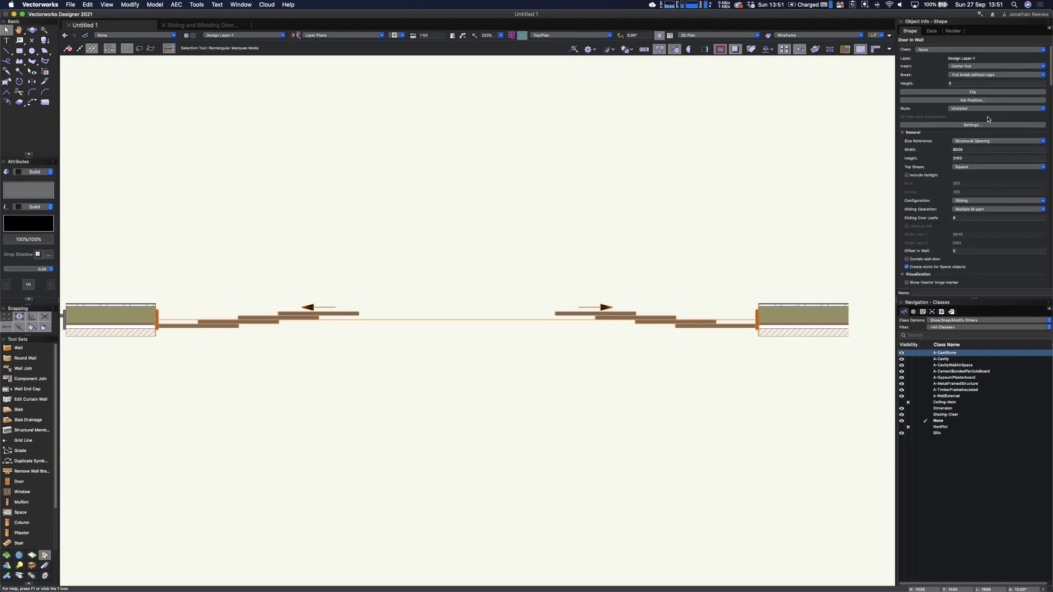
{"action": "left_click", "coordinate": [969, 126]}
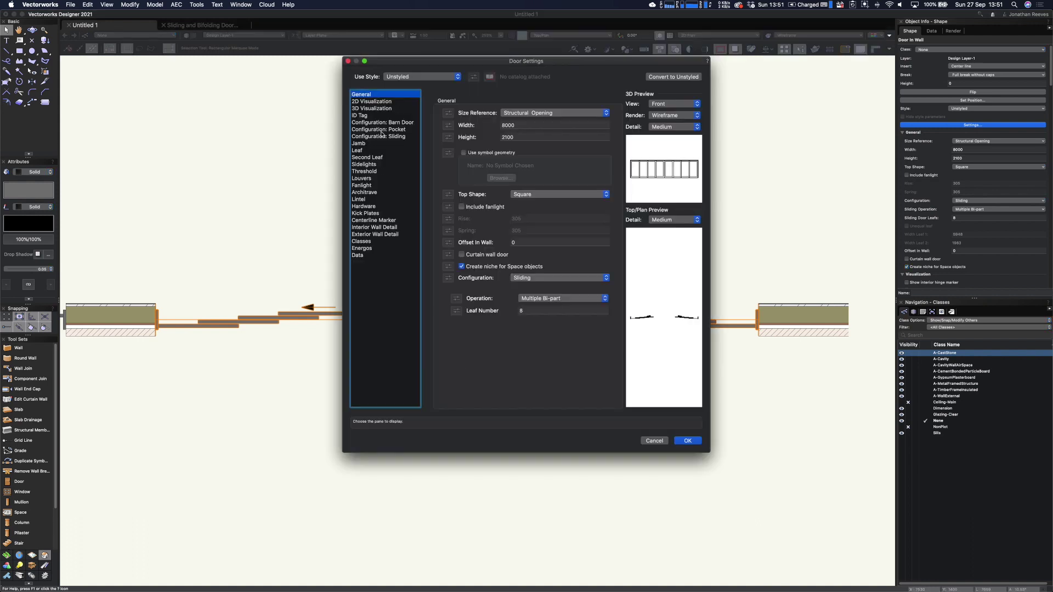
{"action": "left_click", "coordinate": [371, 144]}
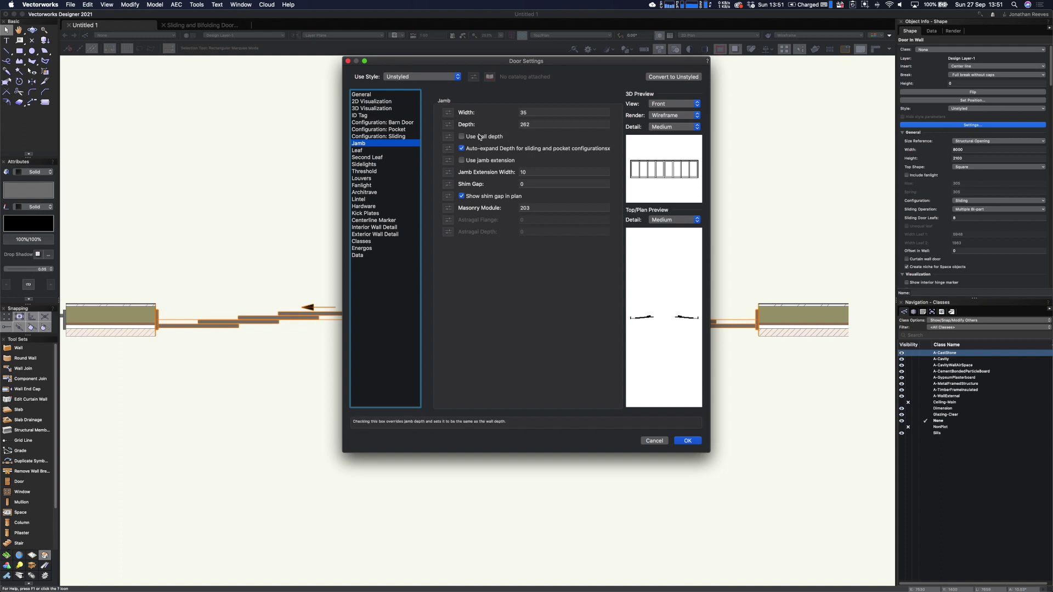
{"action": "left_click", "coordinate": [464, 138]}
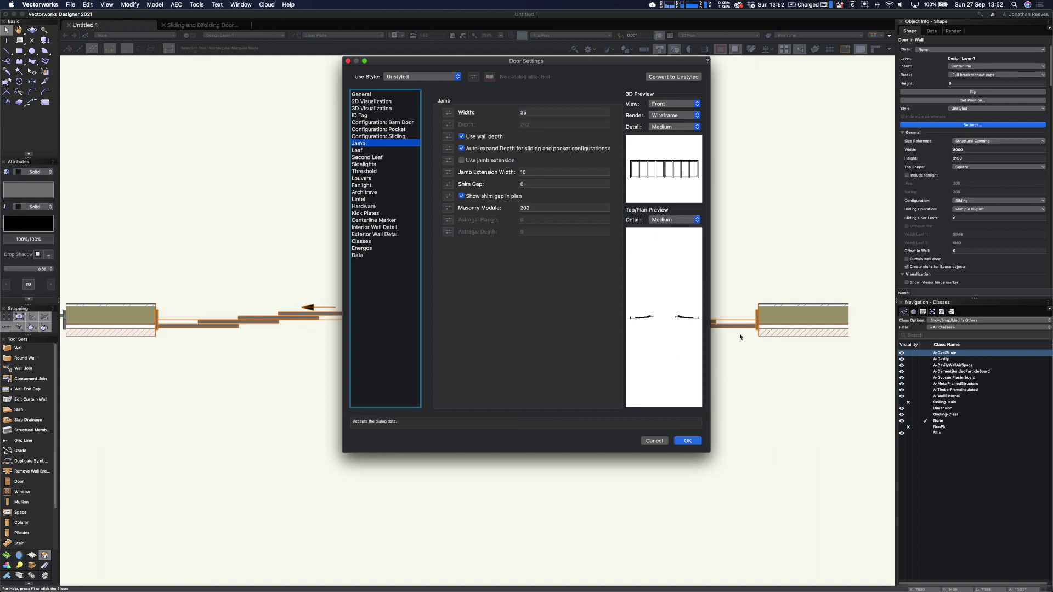
{"action": "key", "text": "Return"}
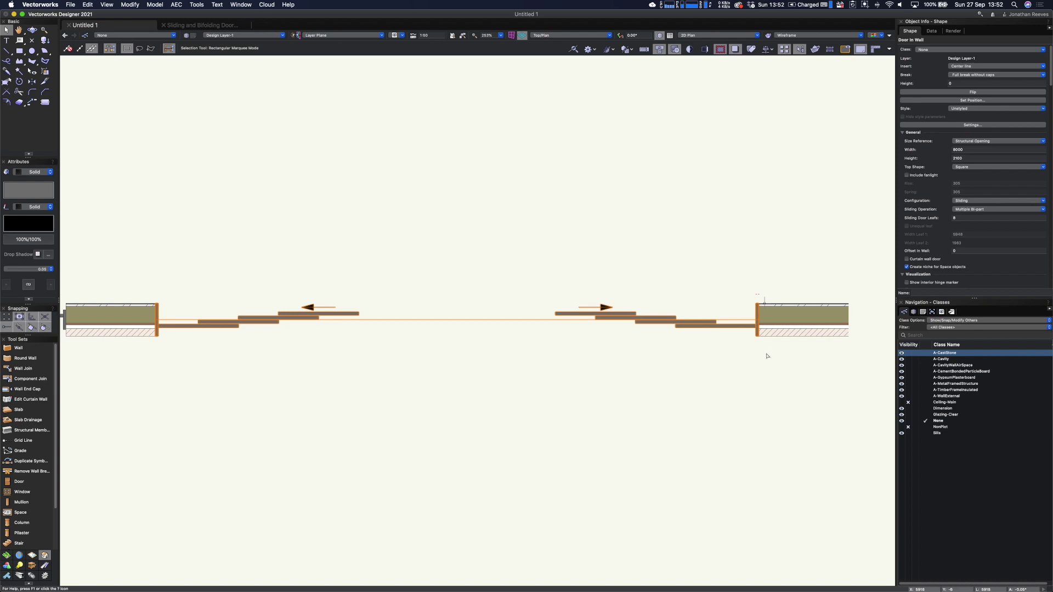
{"action": "middle_click_drag", "start_coordinate": [560, 455], "coordinate": [497, 346], "text": "shift"}
{"action": "key", "text": "super+5"}
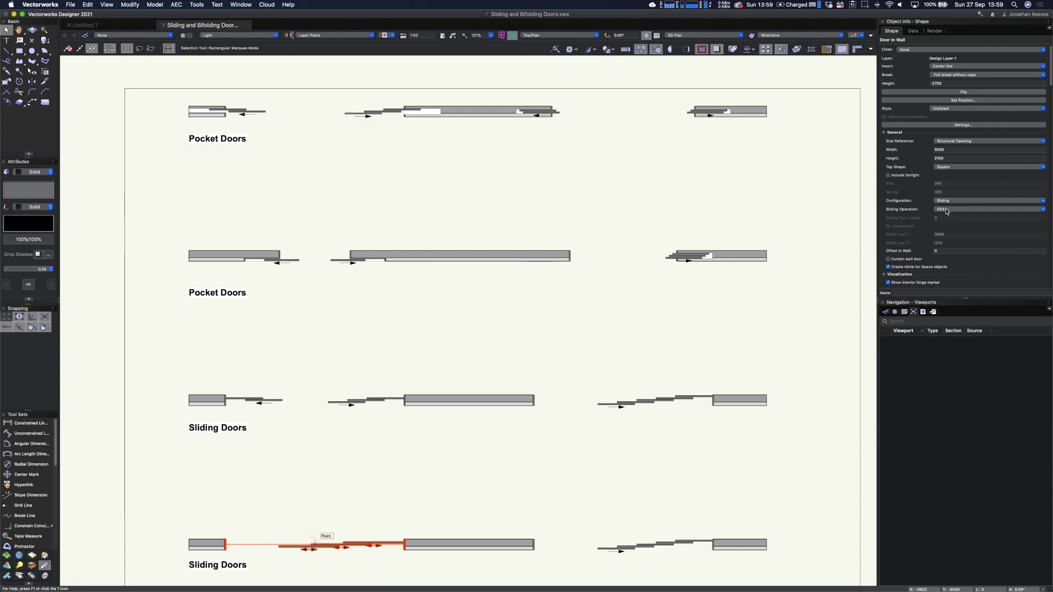
Step: Set the Multiple sliding door in the third wall row to seven leaves and a width of 7 m
{"action": "left_click", "coordinate": [375, 394]}
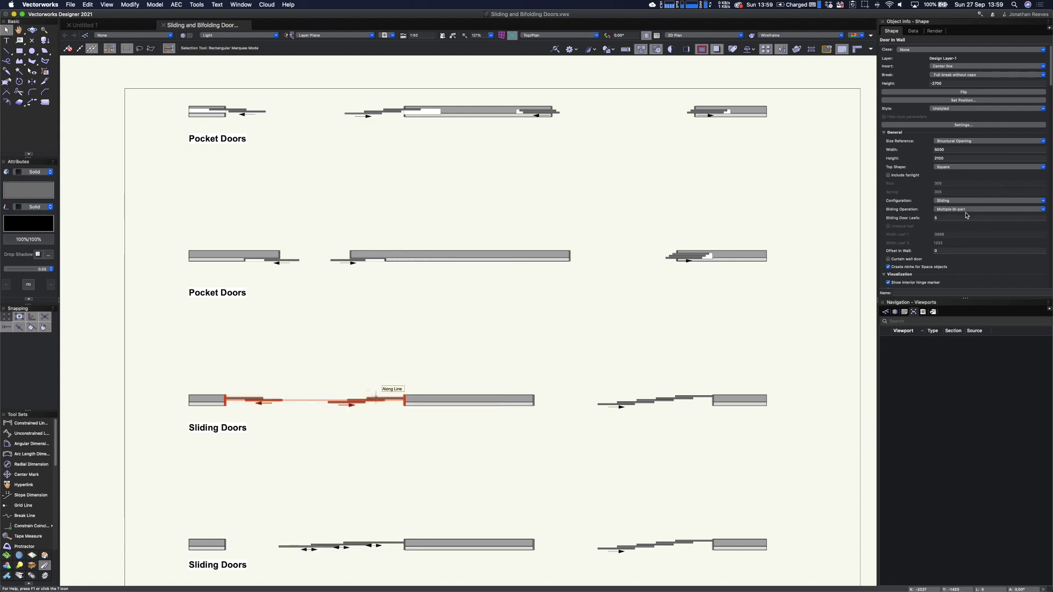
{"action": "left_click", "coordinate": [655, 397]}
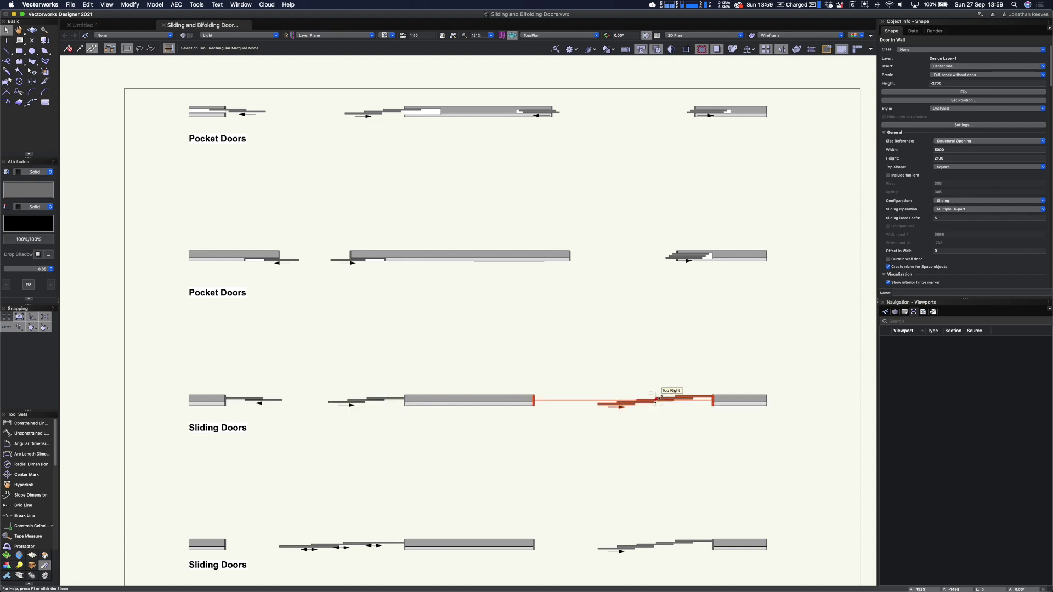
{"action": "left_click", "coordinate": [940, 218]}
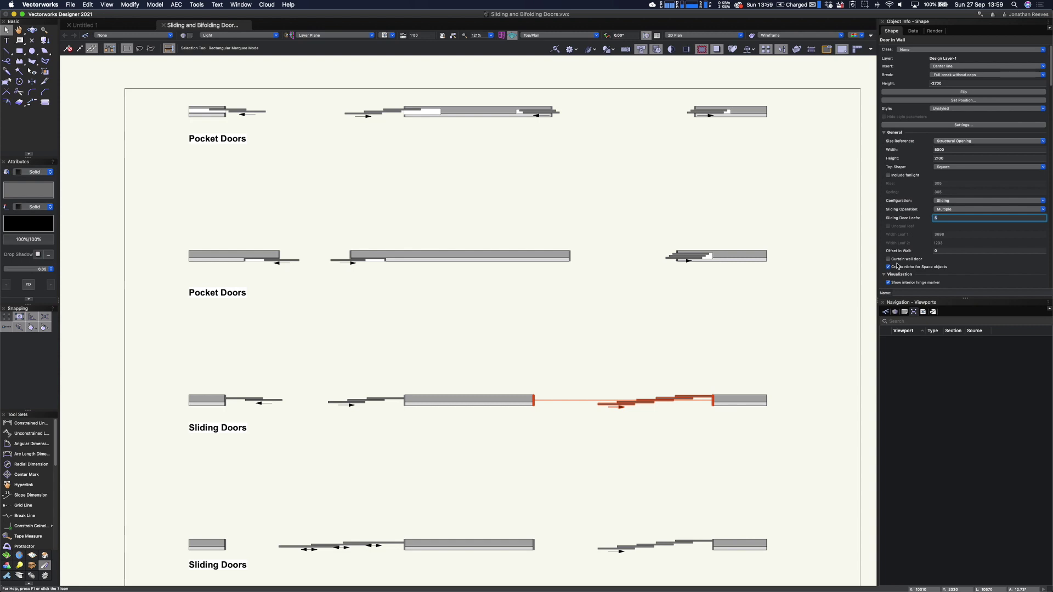
{"action": "type", "text": "7"}
{"action": "key", "text": "Return"}
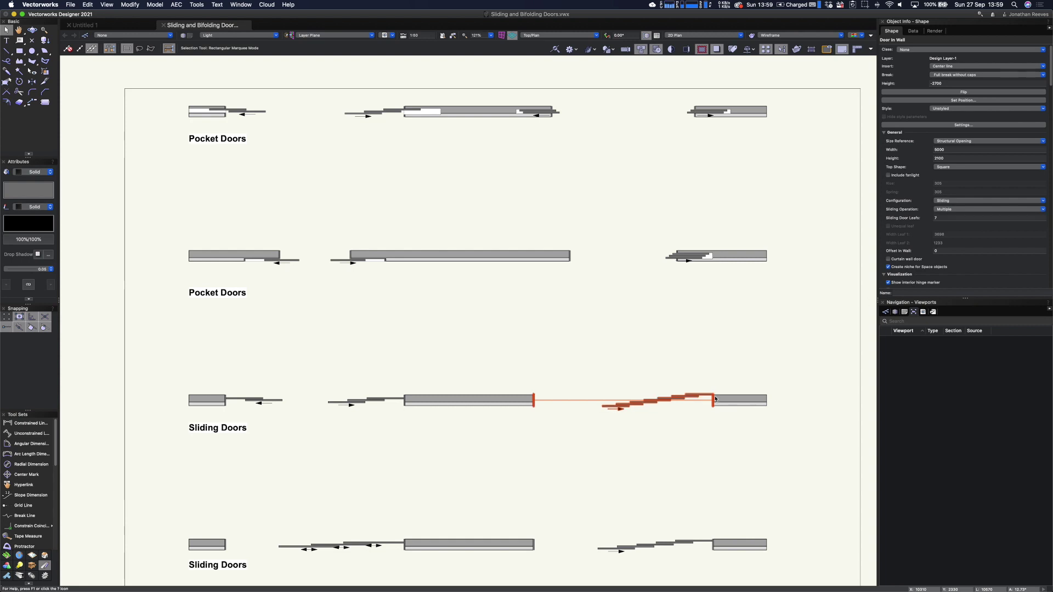
{"action": "double_click", "coordinate": [947, 150]}
{"action": "type", "text": "7m"}
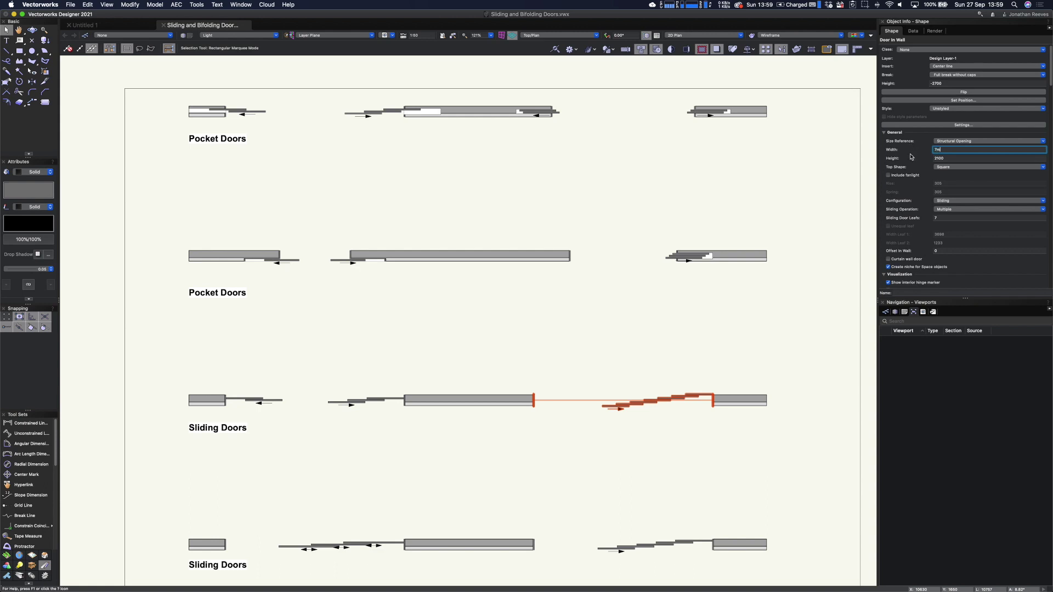
{"action": "key", "text": "Return"}
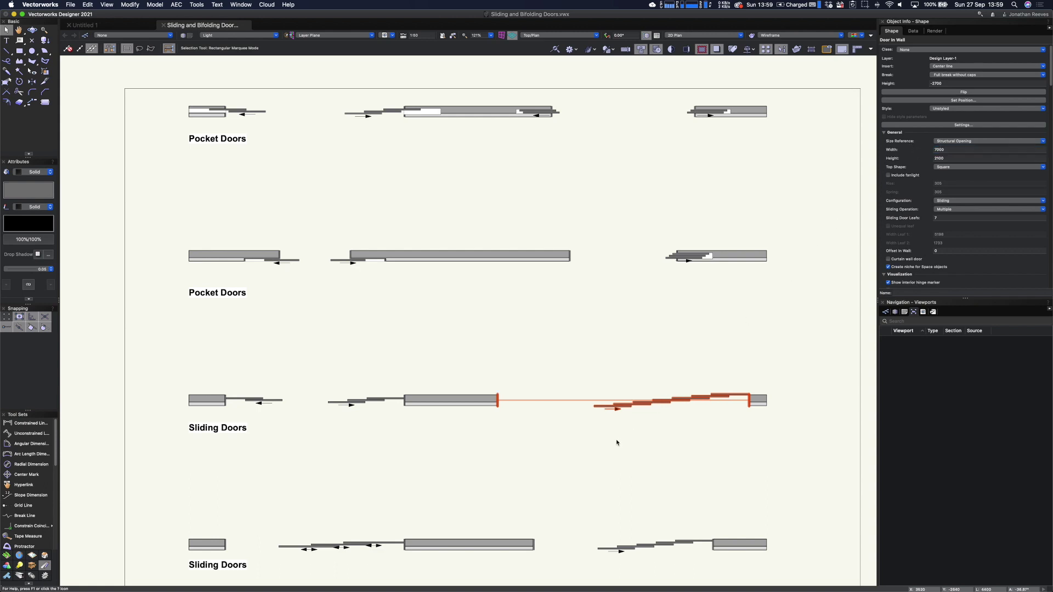
{"action": "left_click", "coordinate": [564, 460]}
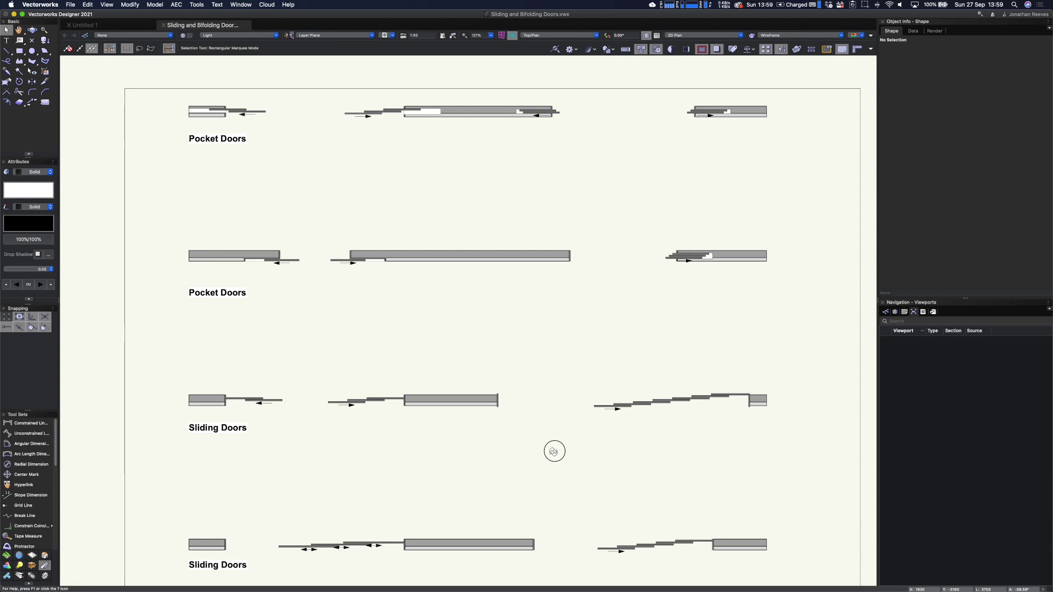
Step: Check the widened sliding door in a 3D view of all four walls
{"action": "key", "text": "shift+c"}
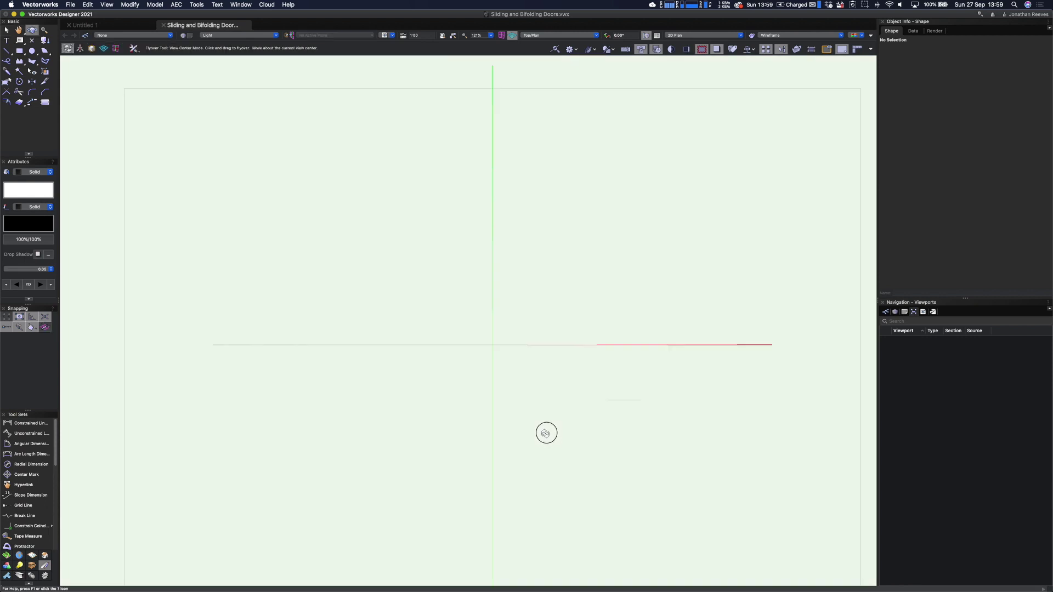
{"action": "left_click_drag", "start_coordinate": [525, 394], "coordinate": [511, 365]}
{"action": "key", "text": "x"}
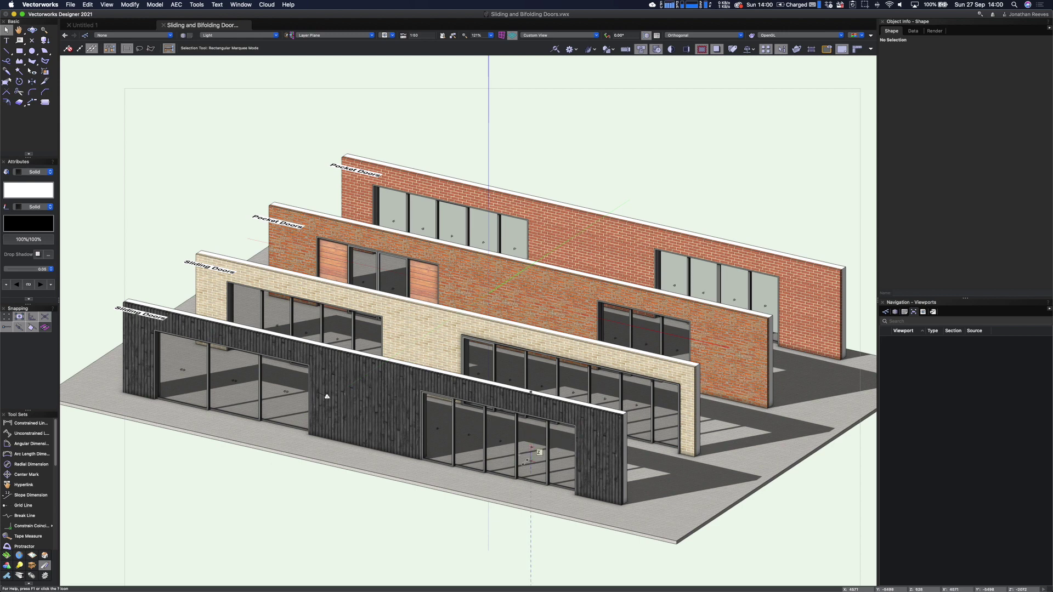
Step: In Top/Plan view, set the Multiple pocket door in the second wall row to four leaves
{"action": "key", "text": "super+5"}
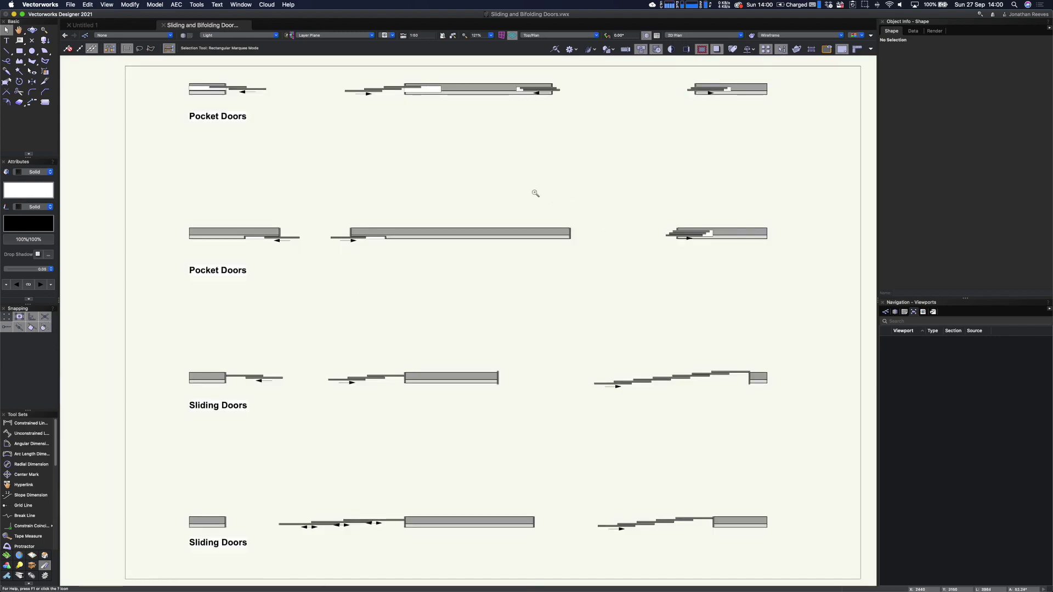
{"action": "key", "text": "c"}
{"action": "left_click_drag", "start_coordinate": [538, 174], "coordinate": [704, 279]}
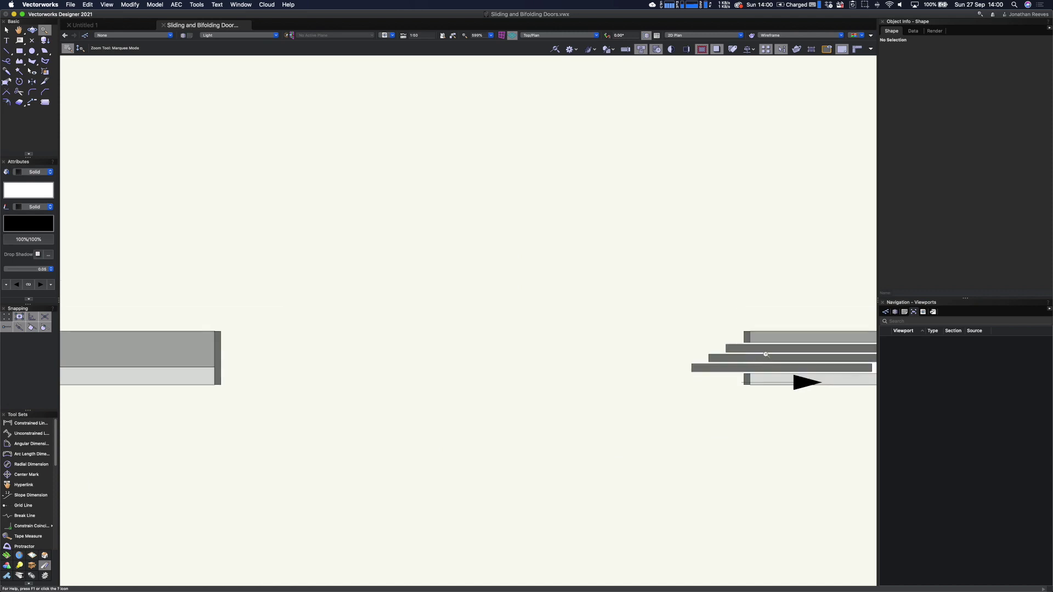
{"action": "left_click", "coordinate": [713, 393]}
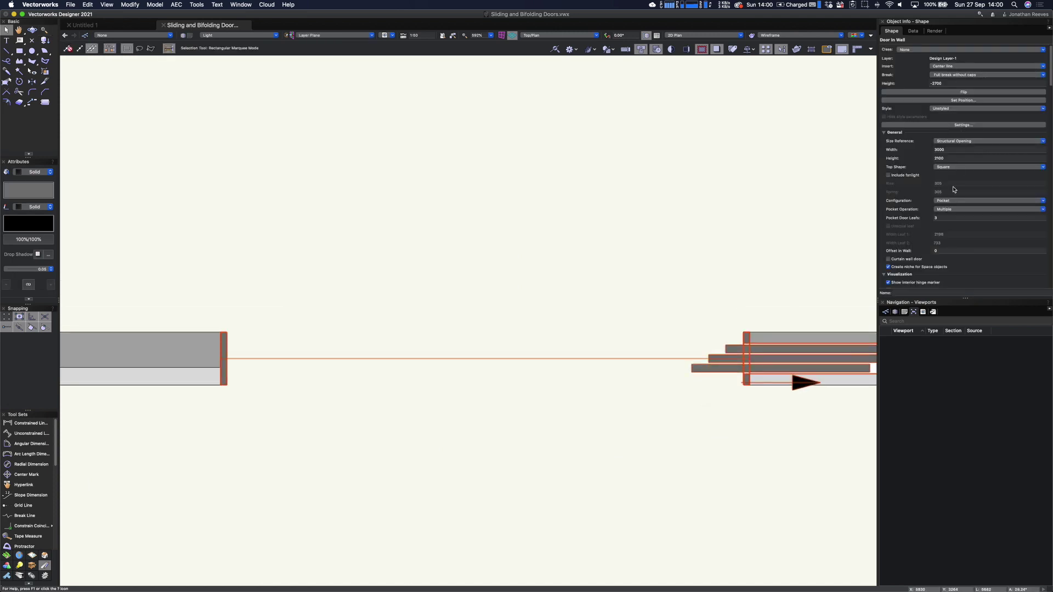
{"action": "left_click", "coordinate": [954, 209]}
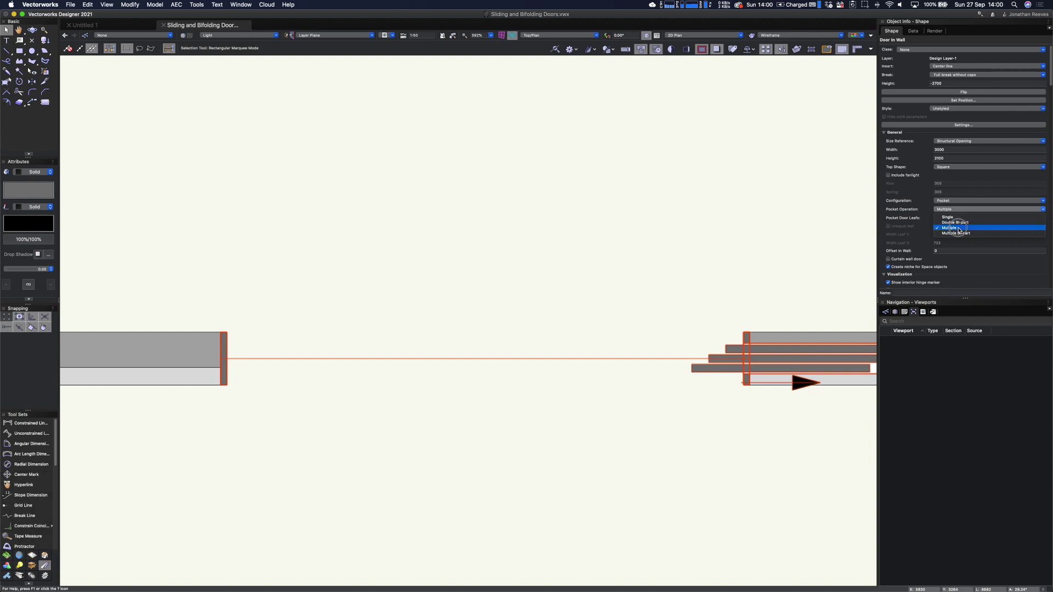
{"action": "left_click", "coordinate": [958, 229]}
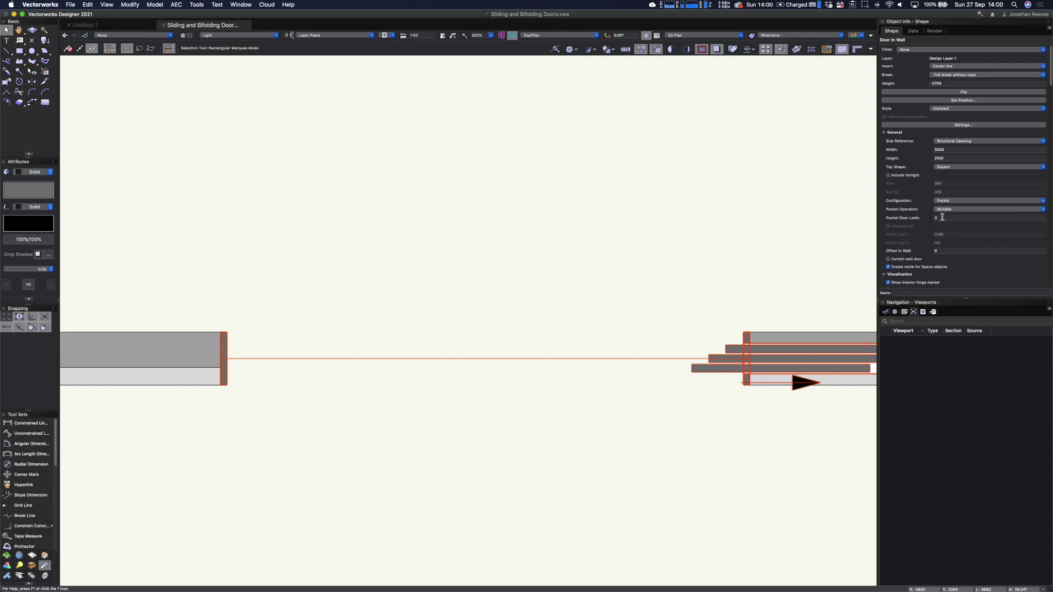
{"action": "left_click", "coordinate": [943, 218]}
{"action": "key", "text": "Return"}
Step: Examine the pocket opening and the leaves in the wall close up in plan and 3D, and return to Top/Plan view
{"action": "middle_click_drag", "start_coordinate": [738, 422], "coordinate": [618, 370]}
{"action": "scroll", "coordinate": [625, 375], "scroll_direction": "down", "scroll_amount": 1}
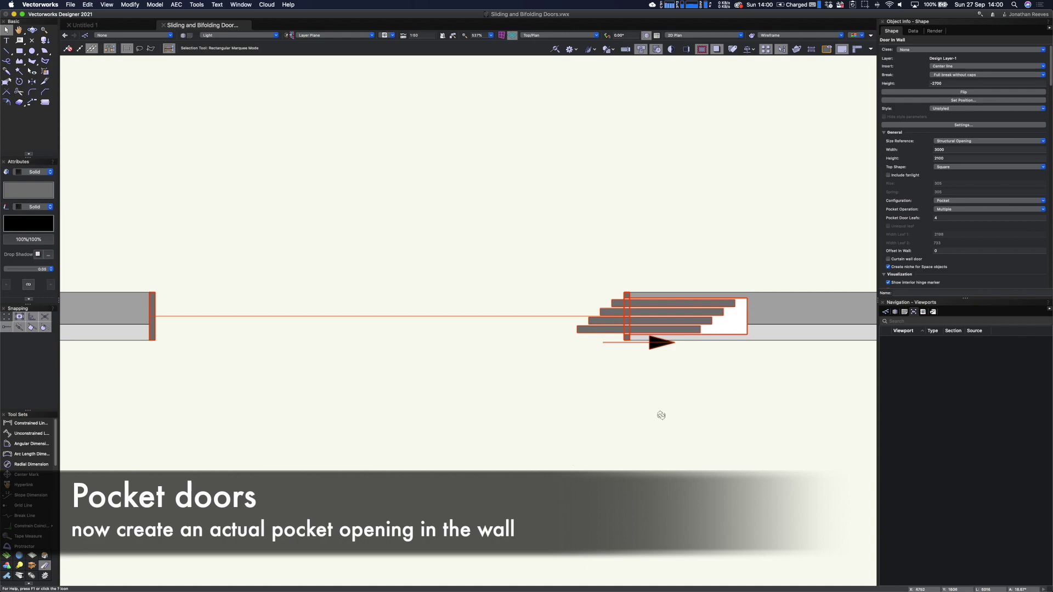
{"action": "middle_click_drag", "start_coordinate": [662, 426], "coordinate": [663, 246], "text": "super"}
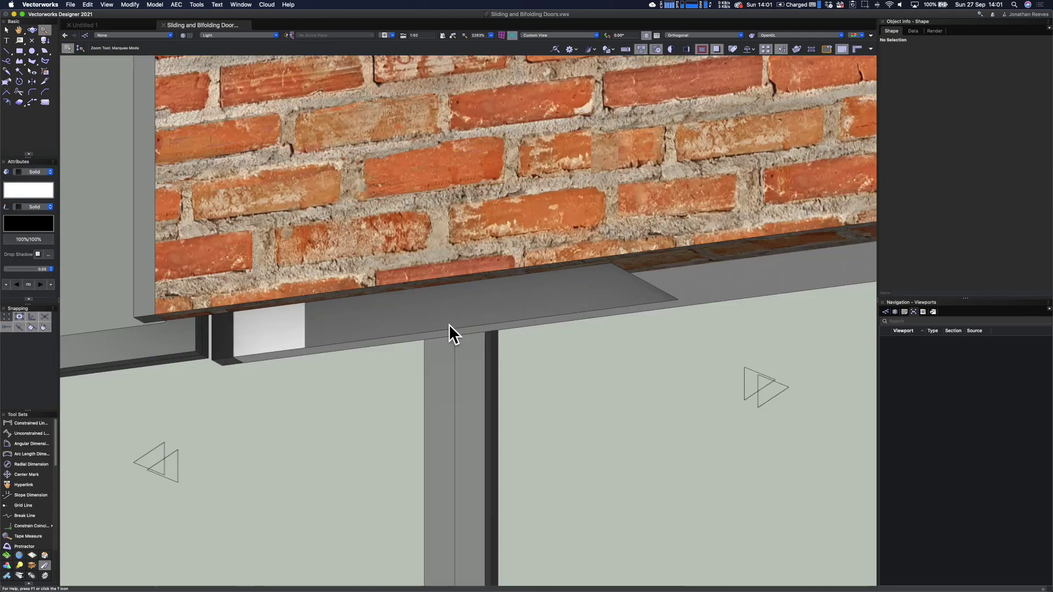
{"action": "key", "text": "super+5"}
{"action": "key", "text": "super+a"}
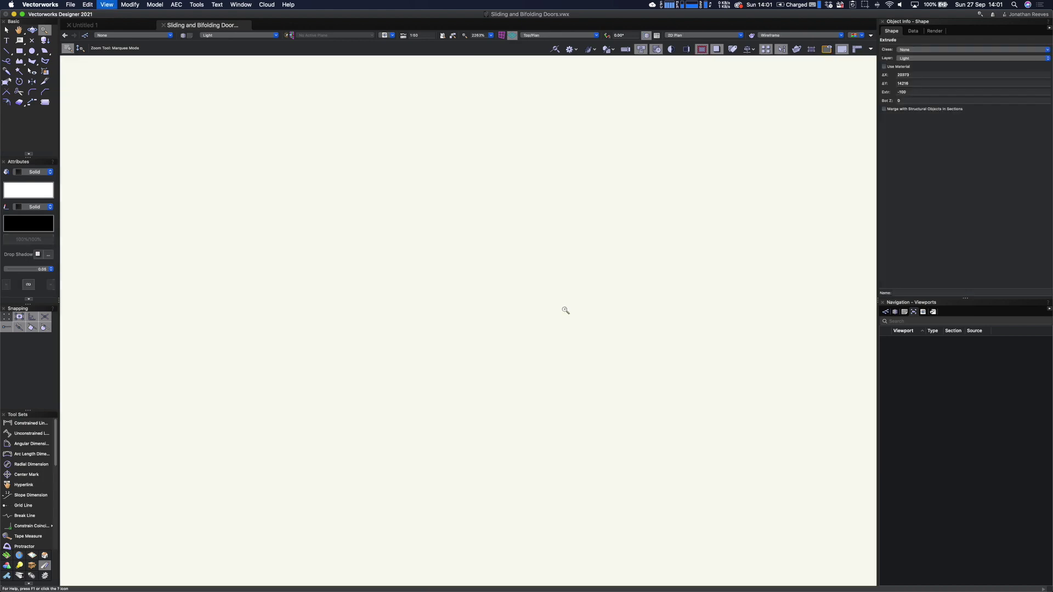
{"action": "key", "text": "super+]"}
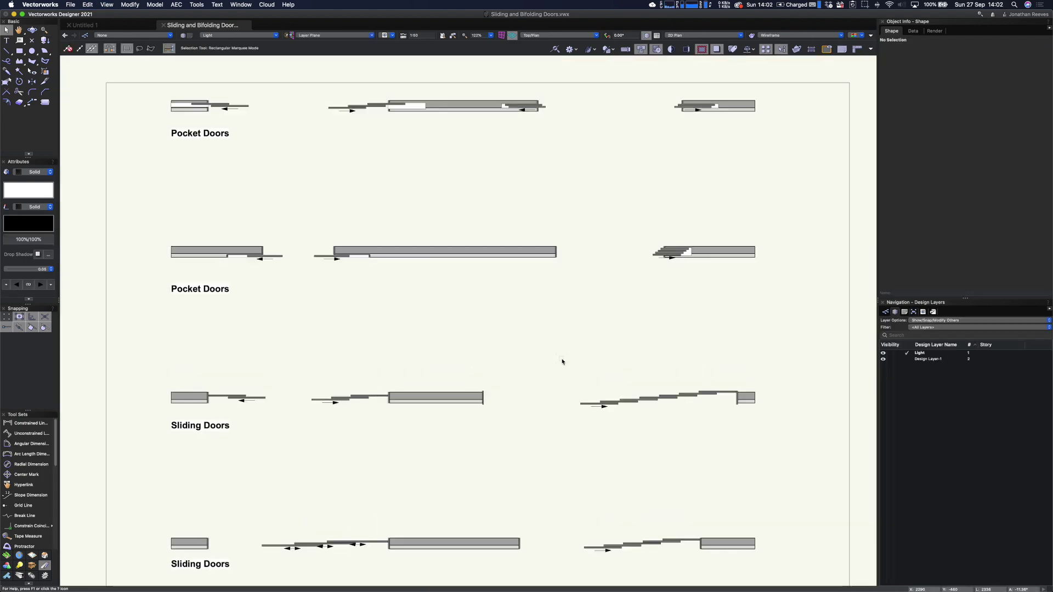
Step: Turn off the exposed pocket recess of the Double Bi-part pocket door in the second wall row and view it in 3D
{"action": "left_click", "coordinate": [281, 258]}
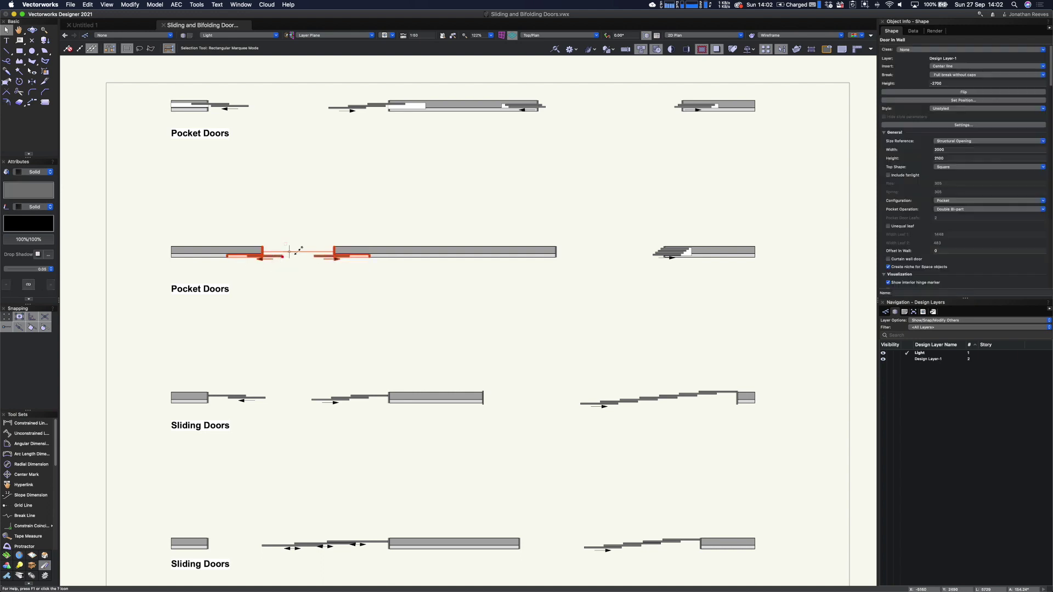
{"action": "key", "text": "c"}
{"action": "left_click_drag", "start_coordinate": [197, 188], "coordinate": [456, 327]}
{"action": "key", "text": "x"}
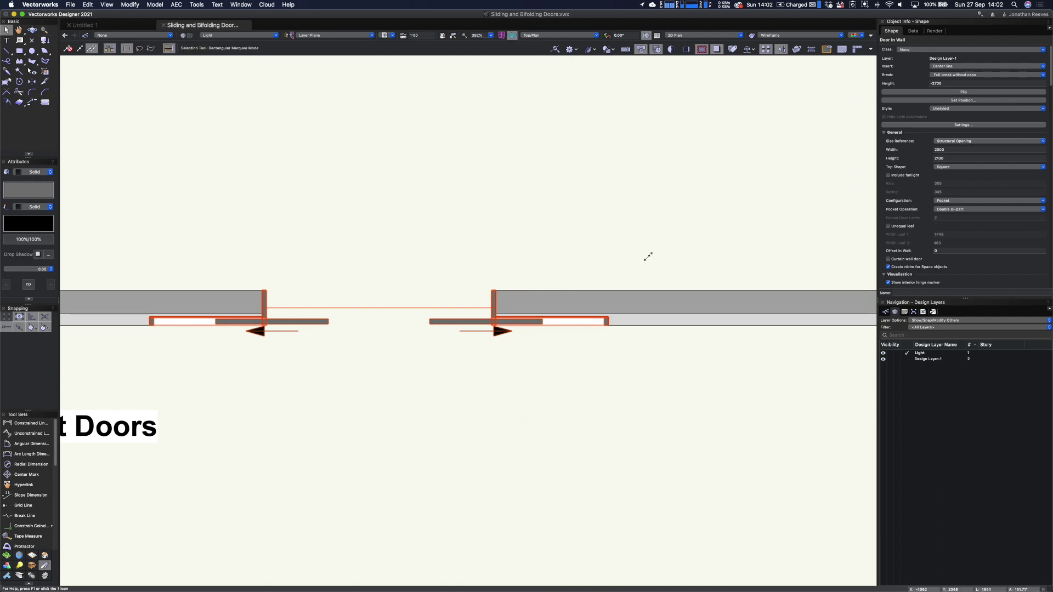
{"action": "left_click", "coordinate": [964, 126]}
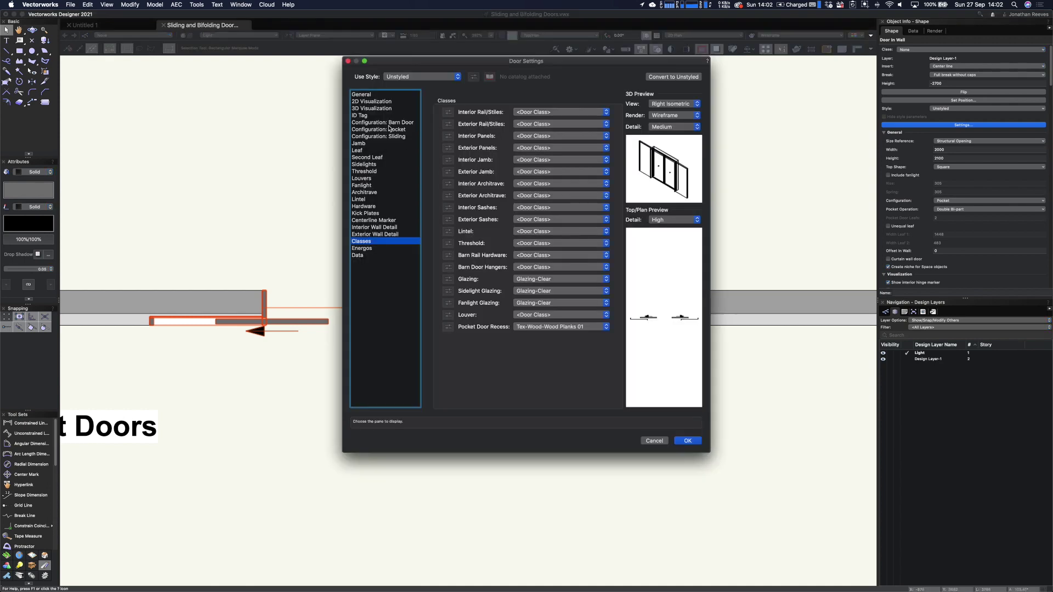
{"action": "left_click", "coordinate": [394, 130]}
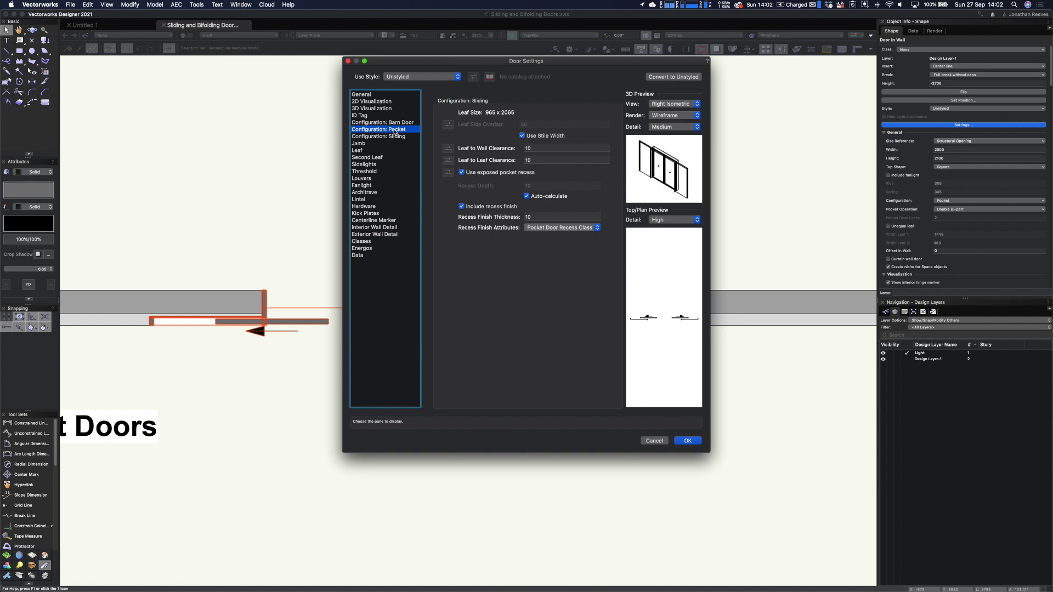
{"action": "left_click", "coordinate": [462, 173]}
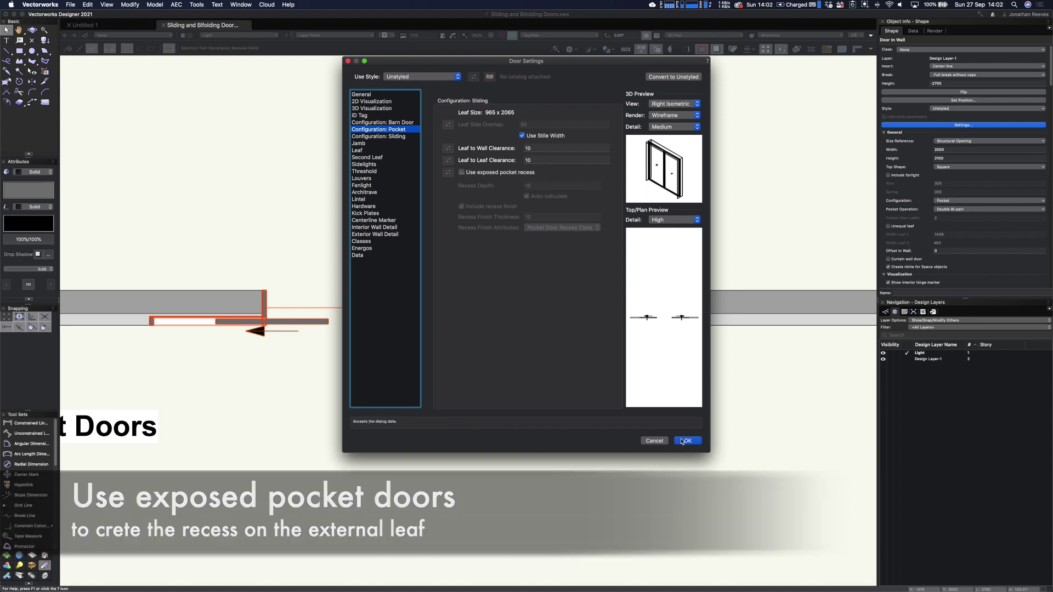
{"action": "left_click", "coordinate": [683, 441]}
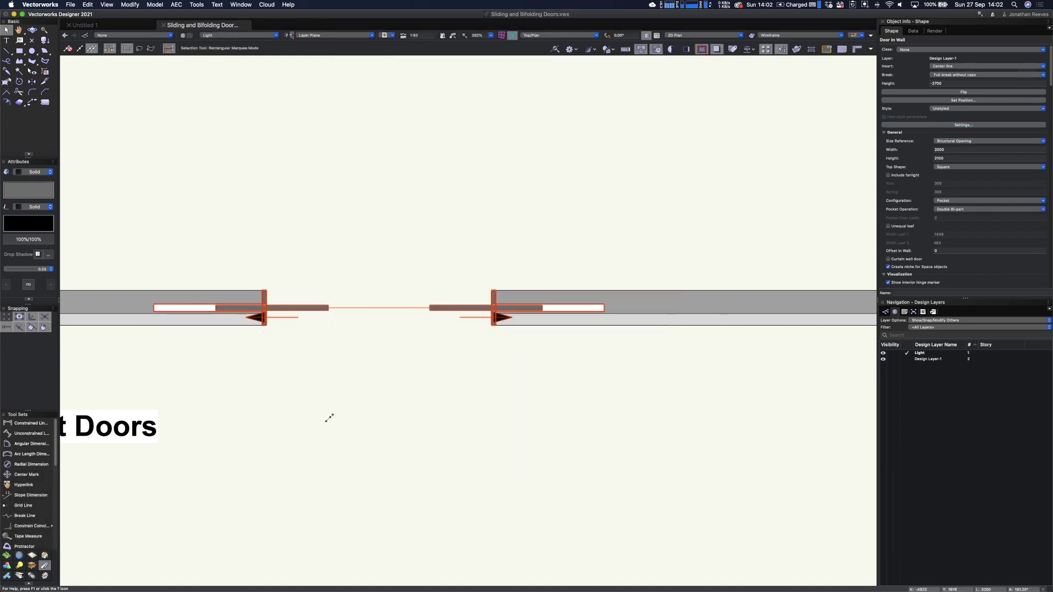
{"action": "left_click", "coordinate": [345, 438]}
{"action": "middle_click_drag", "start_coordinate": [344, 438], "coordinate": [309, 354], "text": "shift"}
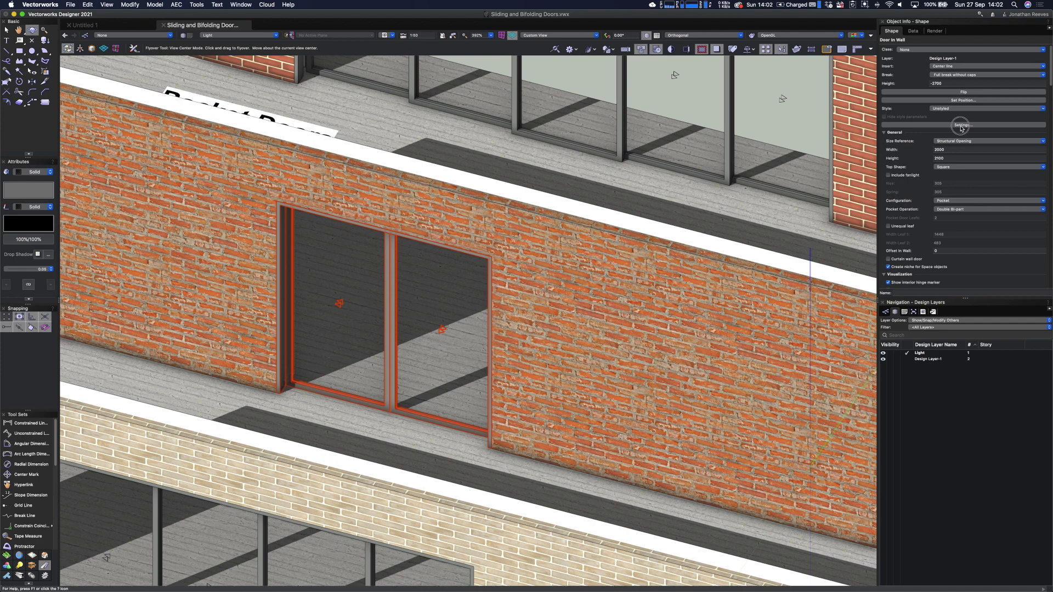
Step: Turn the exposed pocket recess back on for this door, keeping Pocket Door Recess Class as the recess finish attributes
{"action": "double_click", "coordinate": [486, 339]}
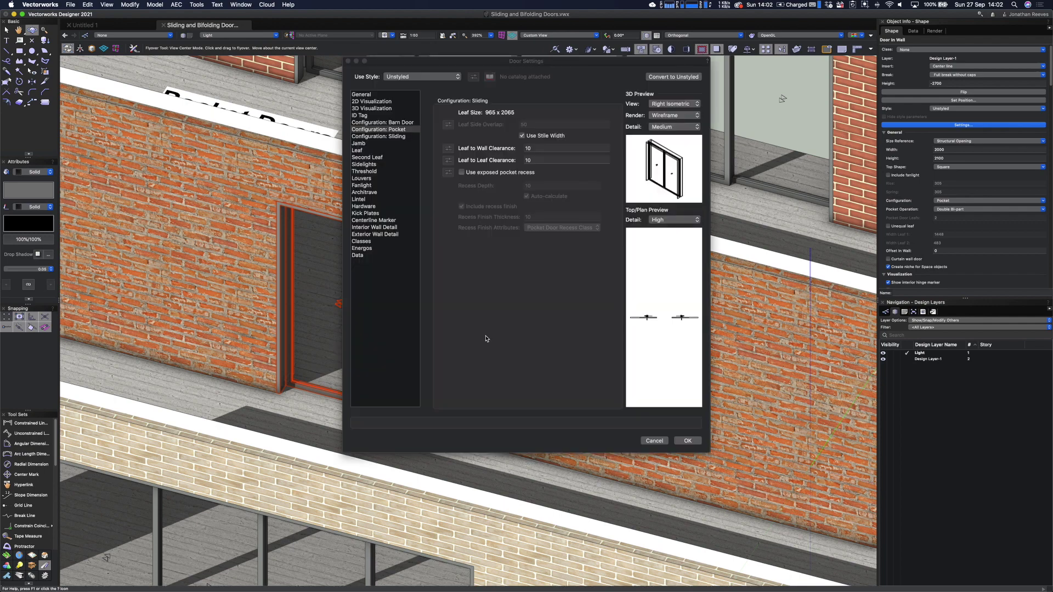
{"action": "left_click", "coordinate": [487, 175]}
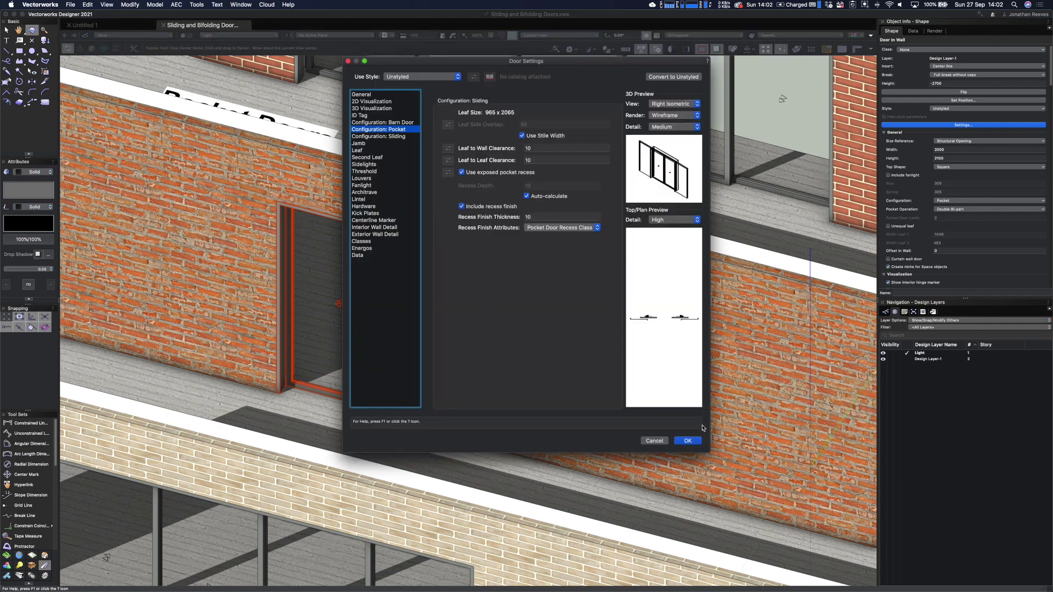
{"action": "left_click", "coordinate": [544, 229]}
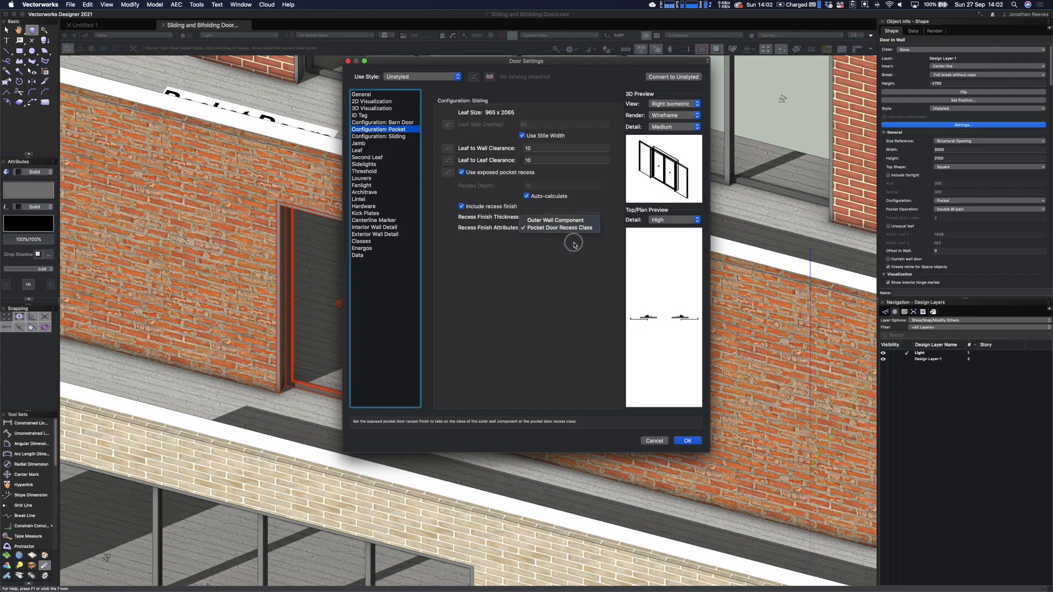
{"action": "left_click", "coordinate": [574, 245]}
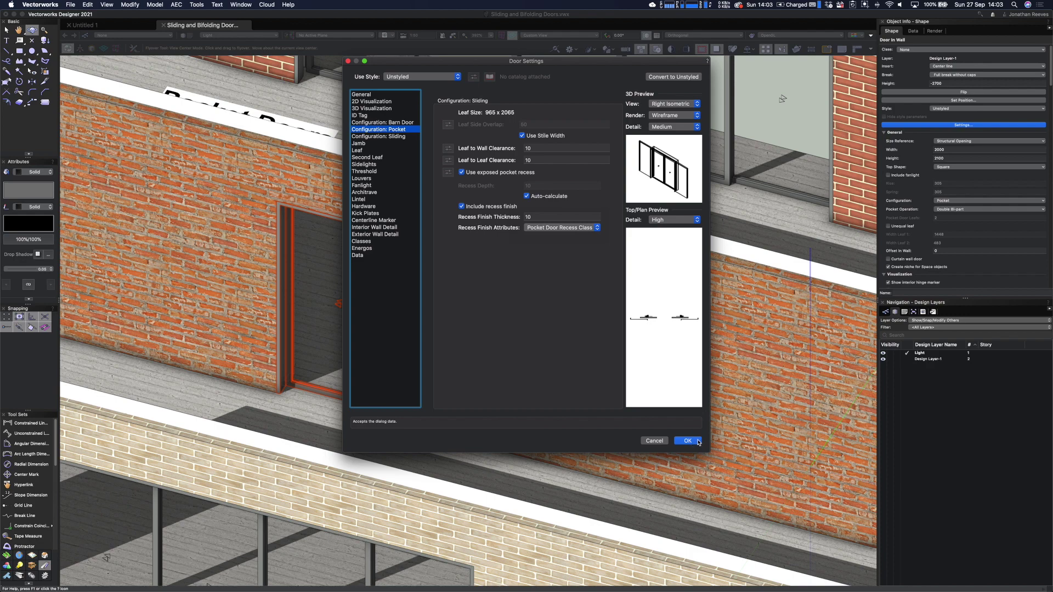
{"action": "key", "text": "Return"}
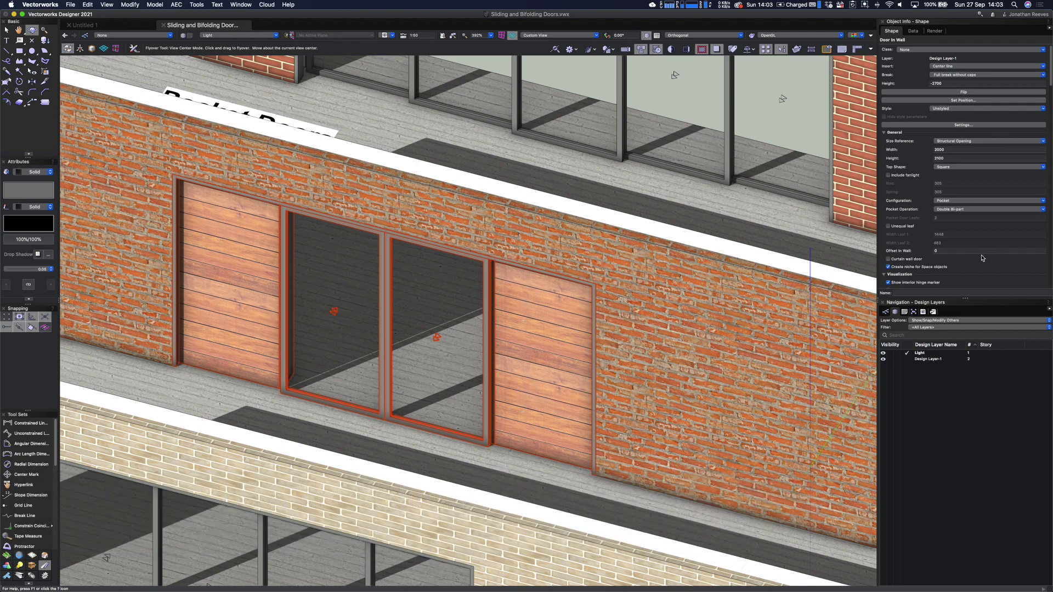
Step: Turn on Show 3D open for the Double Bi-part pocket door and set its opening angle to 10
{"action": "scroll", "coordinate": [906, 265], "scroll_direction": "down", "scroll_amount": 3}
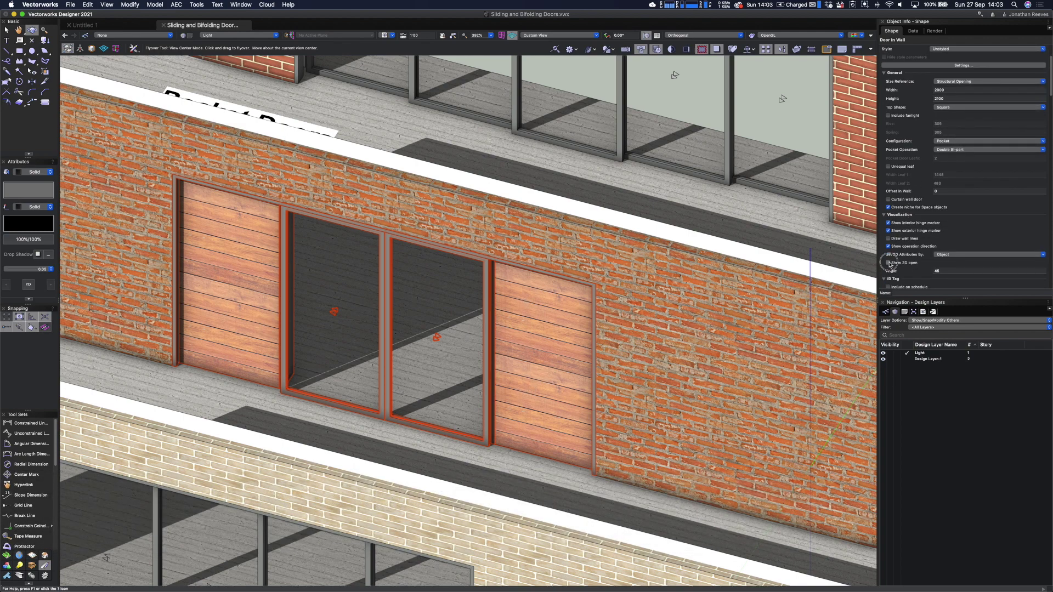
{"action": "left_click", "coordinate": [889, 263]}
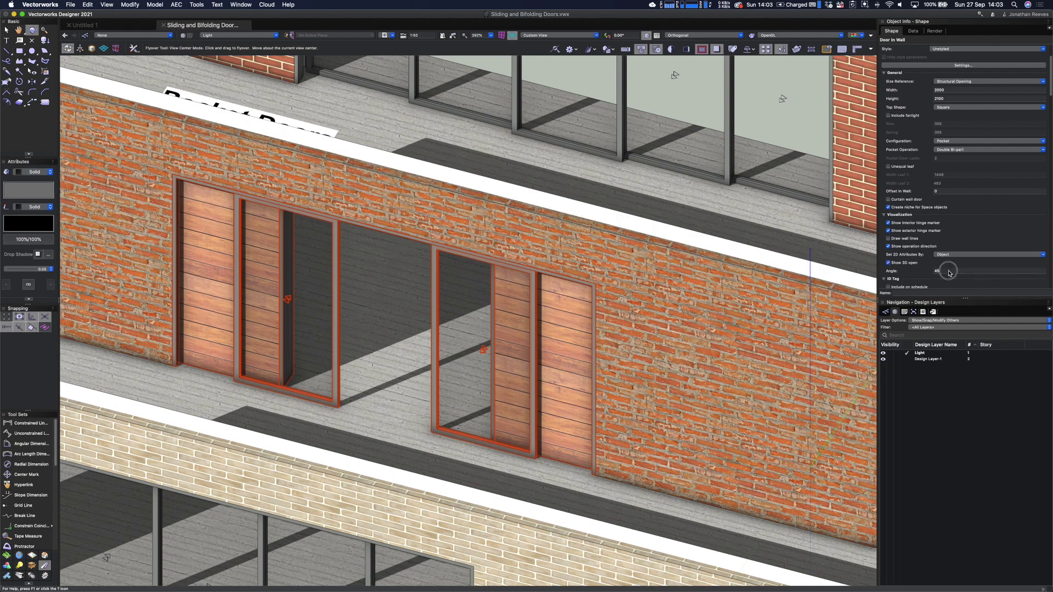
{"action": "left_click", "coordinate": [927, 268]}
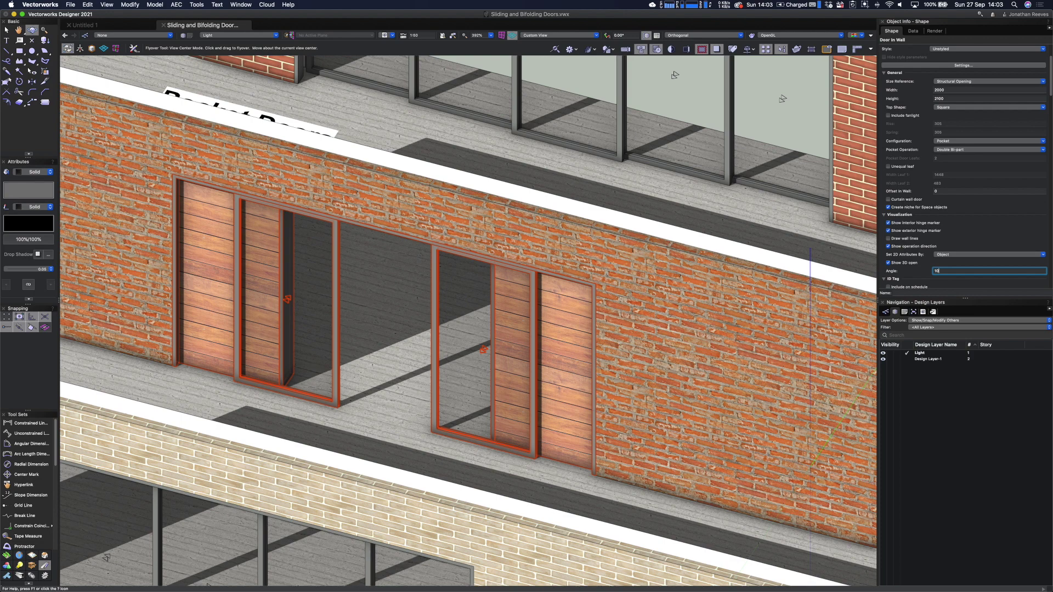
{"action": "key", "text": "Return"}
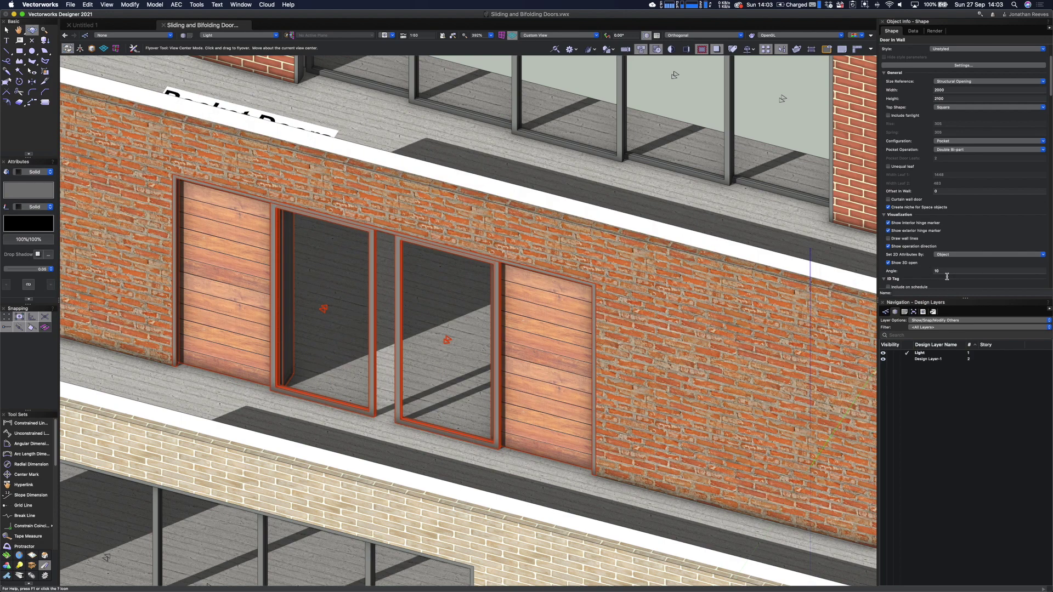
Step: Set the 3D opening angle of the Double Bi-part pocket door to 100
{"action": "left_click", "coordinate": [933, 271]}
{"action": "type", "text": "0"}
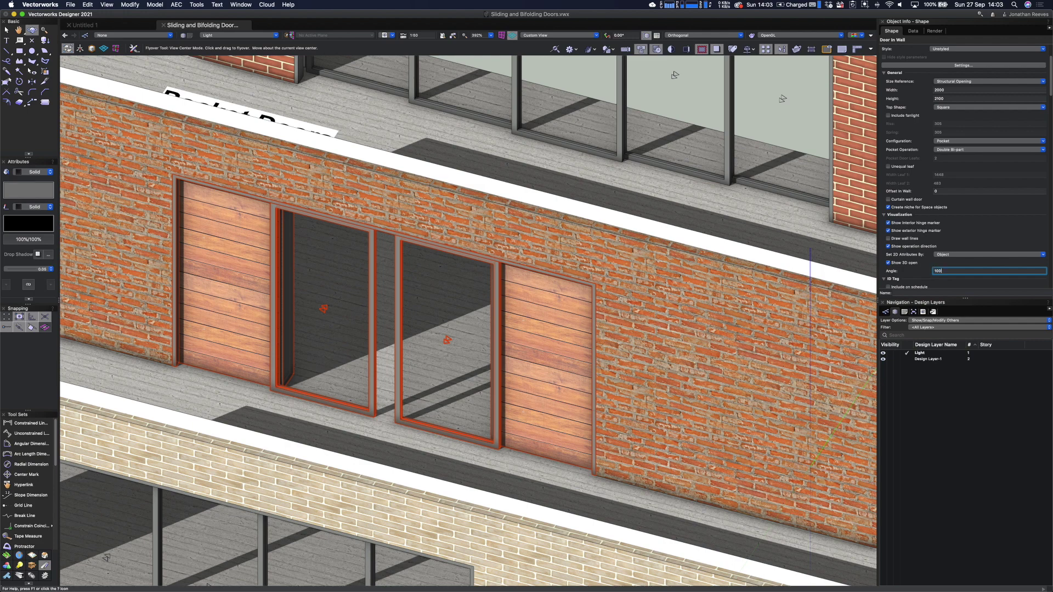
{"action": "key", "text": "Return"}
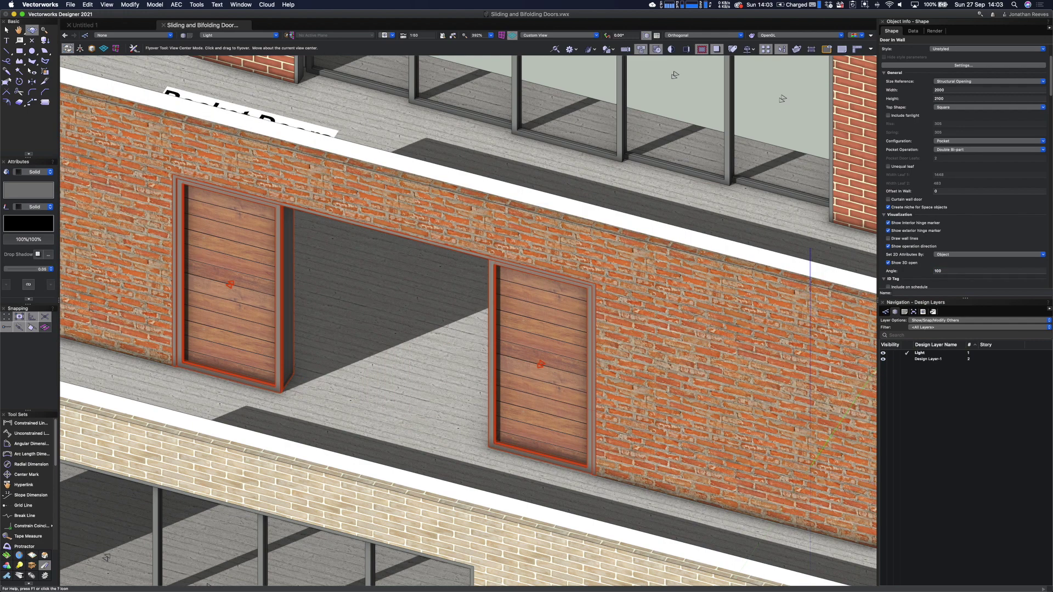
Step: Set the pocket operation of this door to Multiple Bi-part with 5 pocket door leafs
{"action": "left_click", "coordinate": [958, 152]}
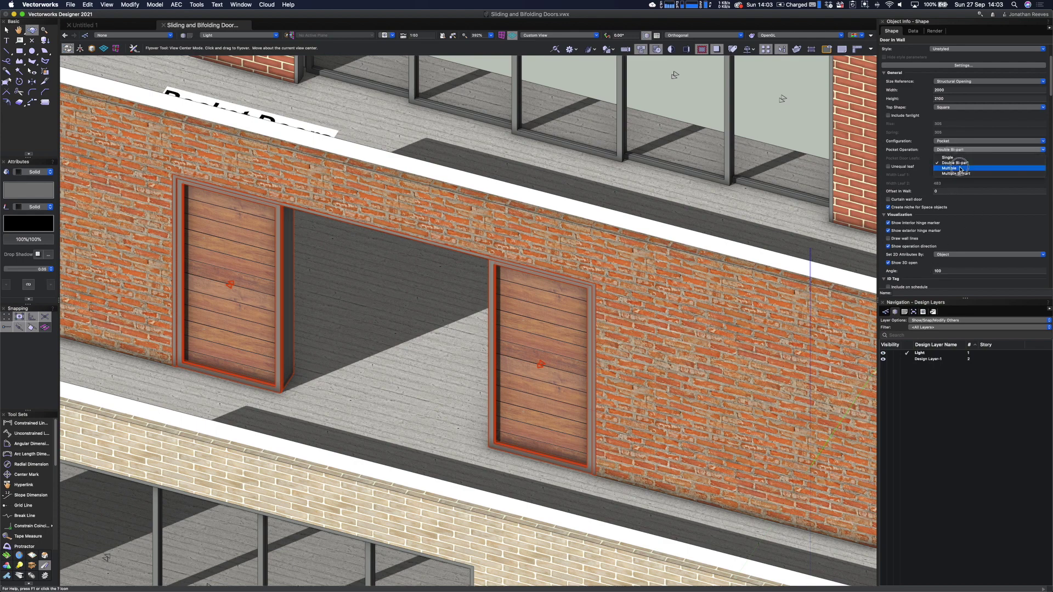
{"action": "left_click", "coordinate": [950, 163]}
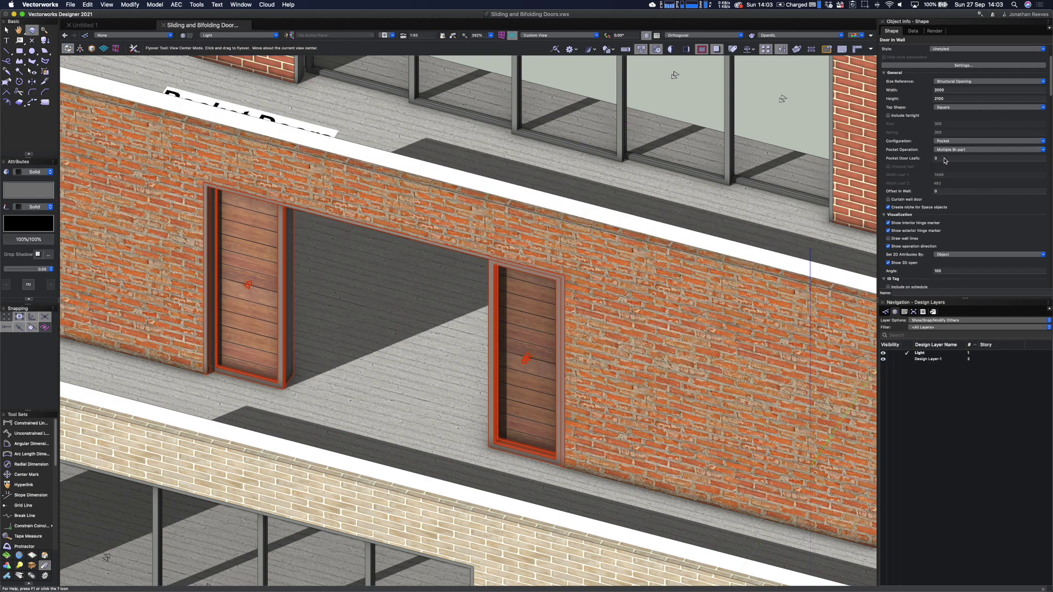
{"action": "left_click", "coordinate": [944, 159]}
{"action": "left_click", "coordinate": [929, 159]}
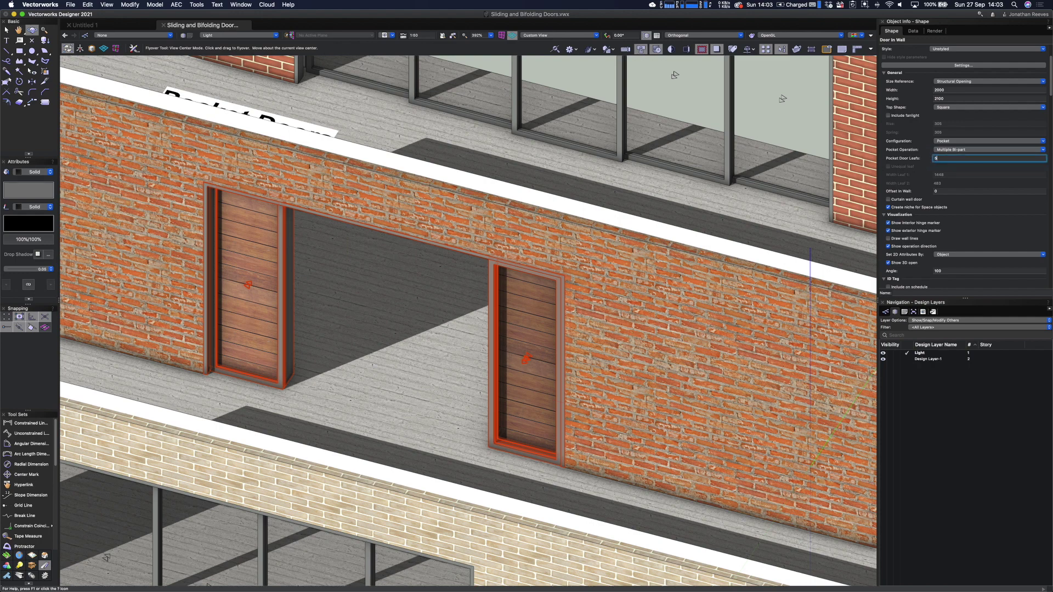
{"action": "key", "text": "Return"}
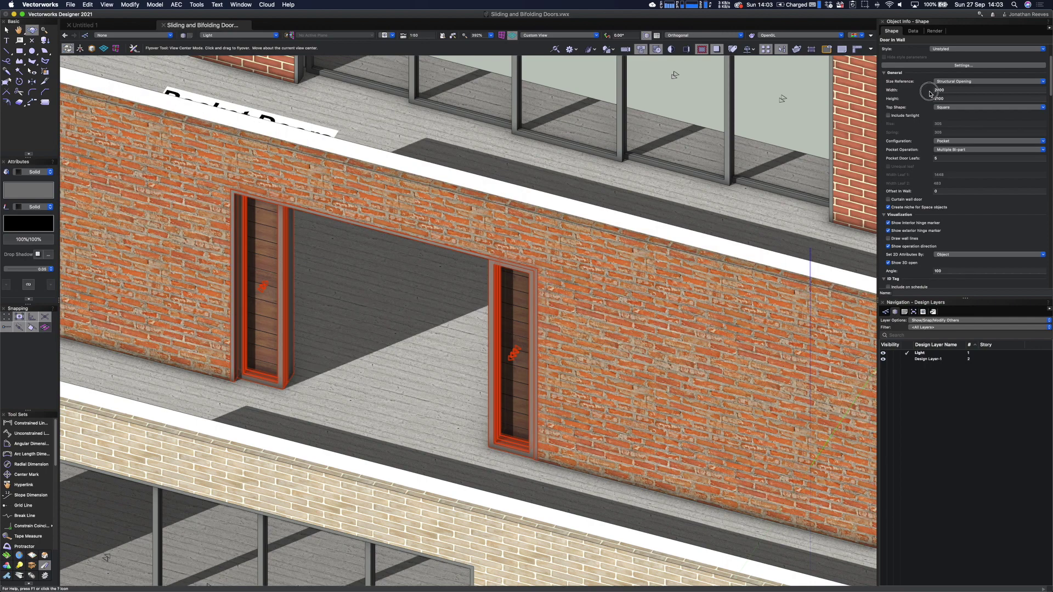
Step: Set the width of the Multiple Bi-part pocket door to 4 m and turn off Show 3D open
{"action": "left_click", "coordinate": [933, 90]}
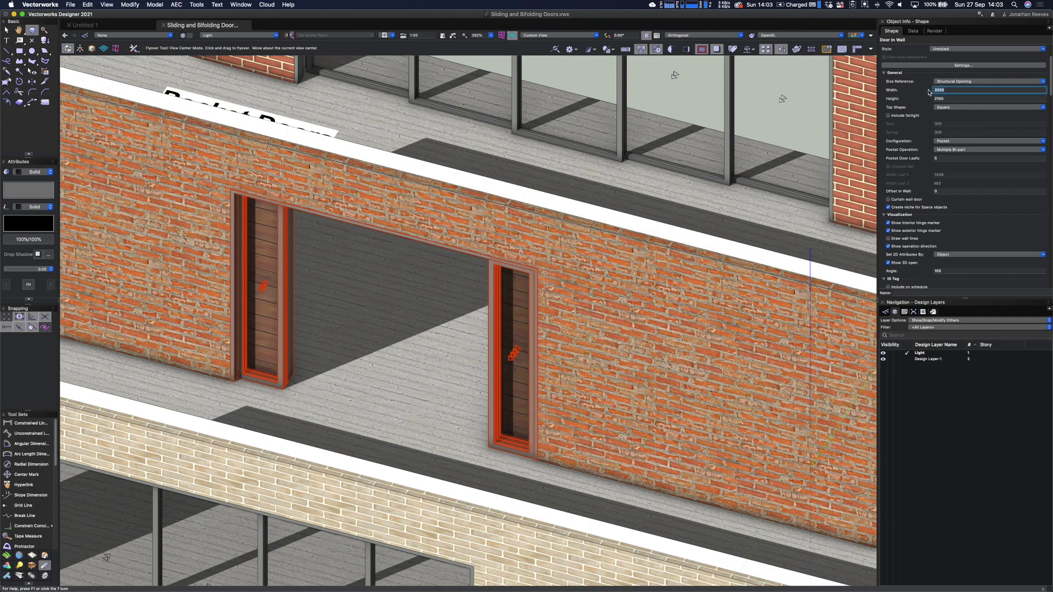
{"action": "type", "text": "4m"}
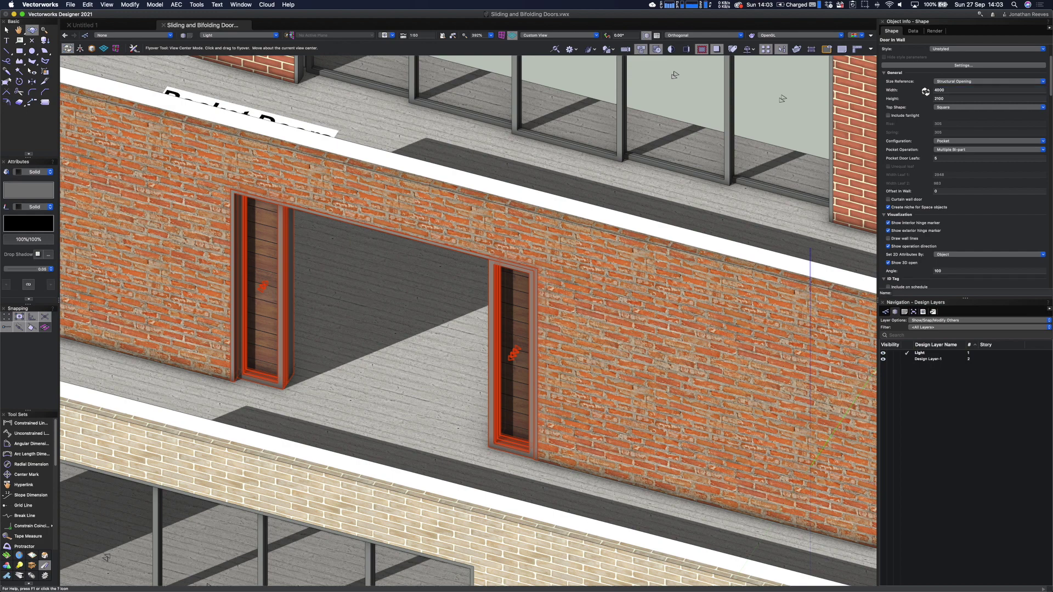
{"action": "key", "text": "Return"}
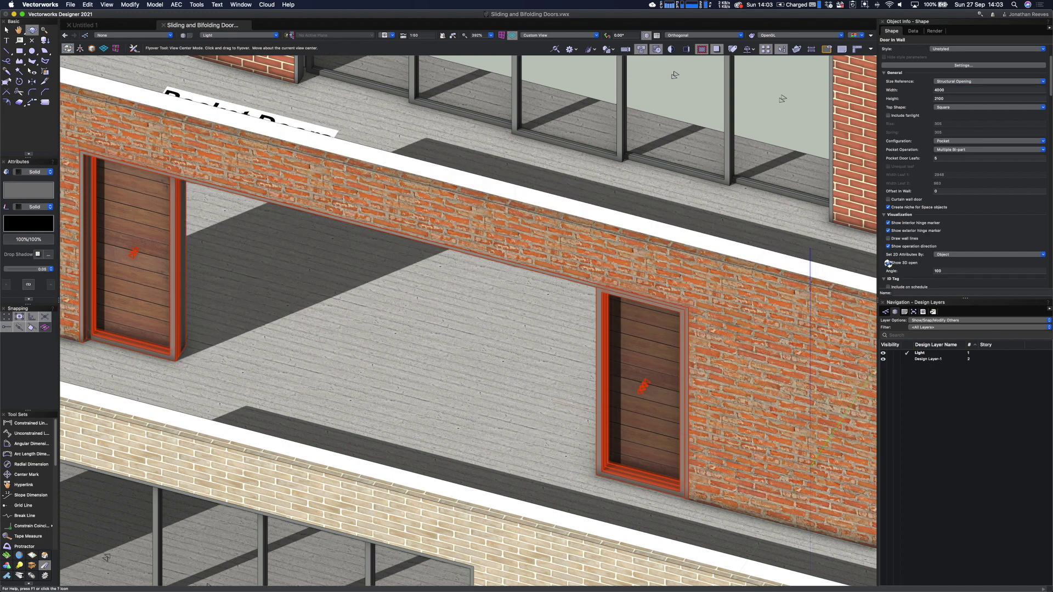
{"action": "left_click", "coordinate": [889, 263]}
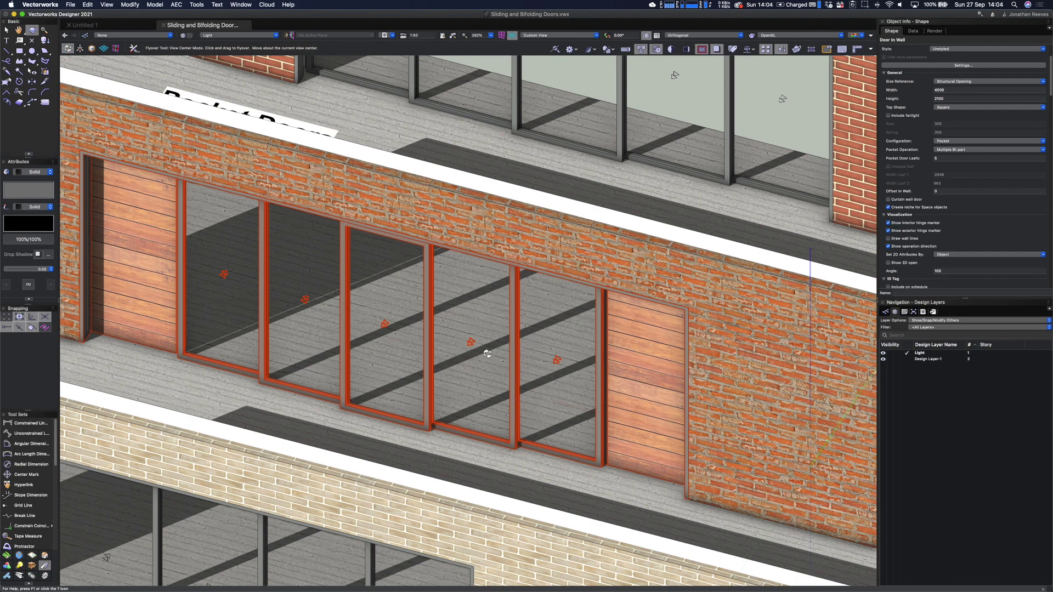
Step: Examine the hinge direction marker options in the door's 3D visualization settings and close the settings
{"action": "key", "text": "x"}
{"action": "scroll", "coordinate": [554, 360], "scroll_direction": "up", "scroll_amount": 1}
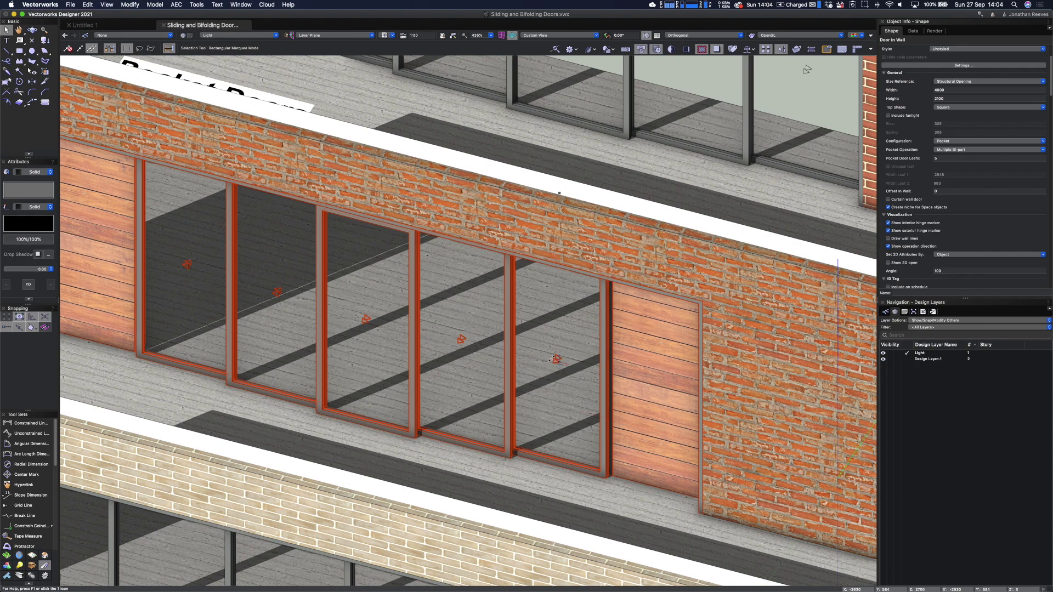
{"action": "scroll", "coordinate": [954, 121], "scroll_direction": "up", "scroll_amount": 3}
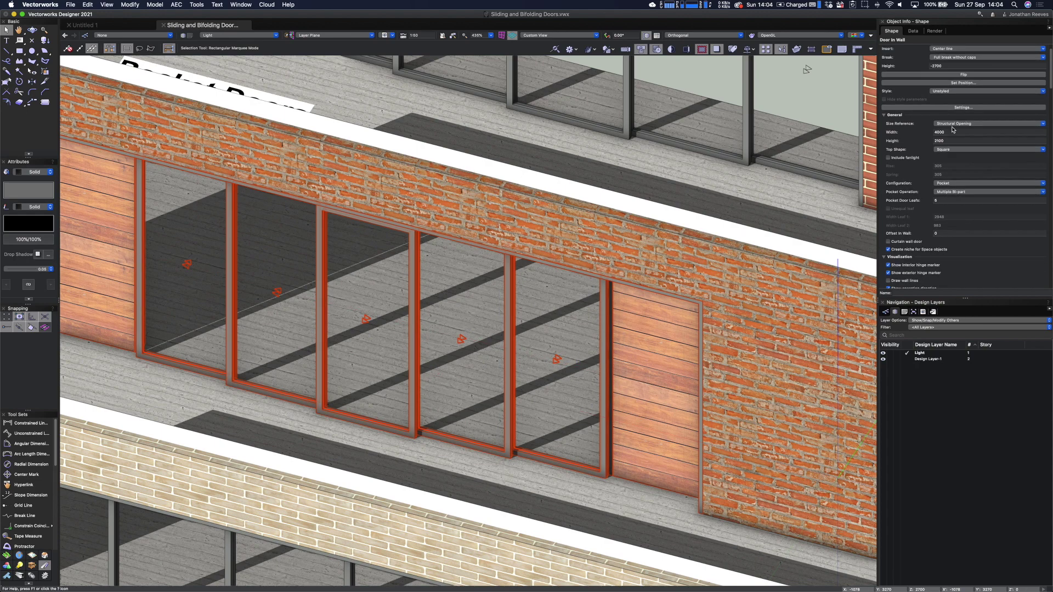
{"action": "left_click", "coordinate": [963, 125]}
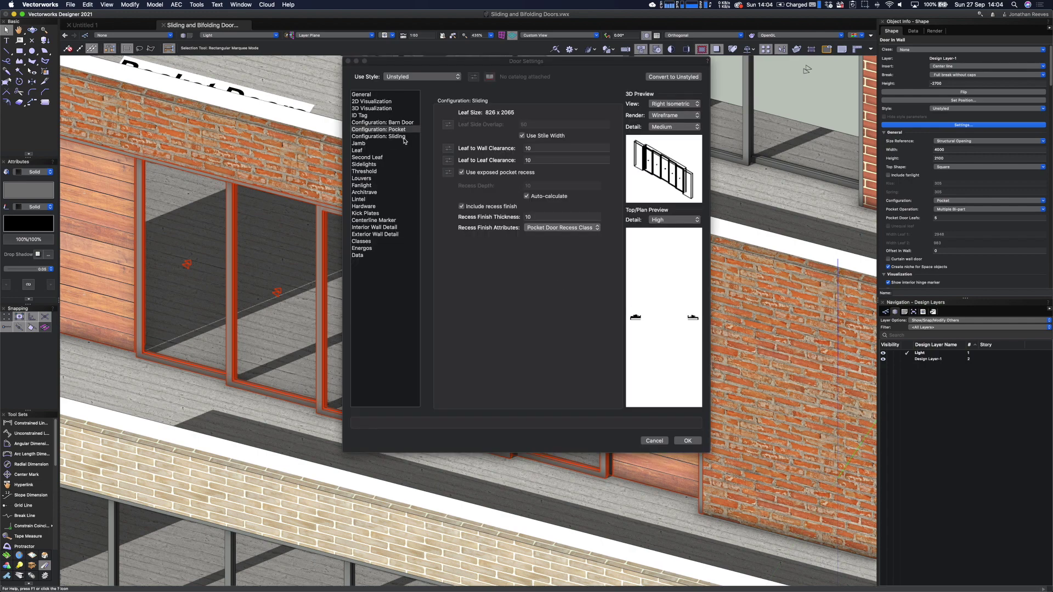
{"action": "left_click", "coordinate": [371, 109]}
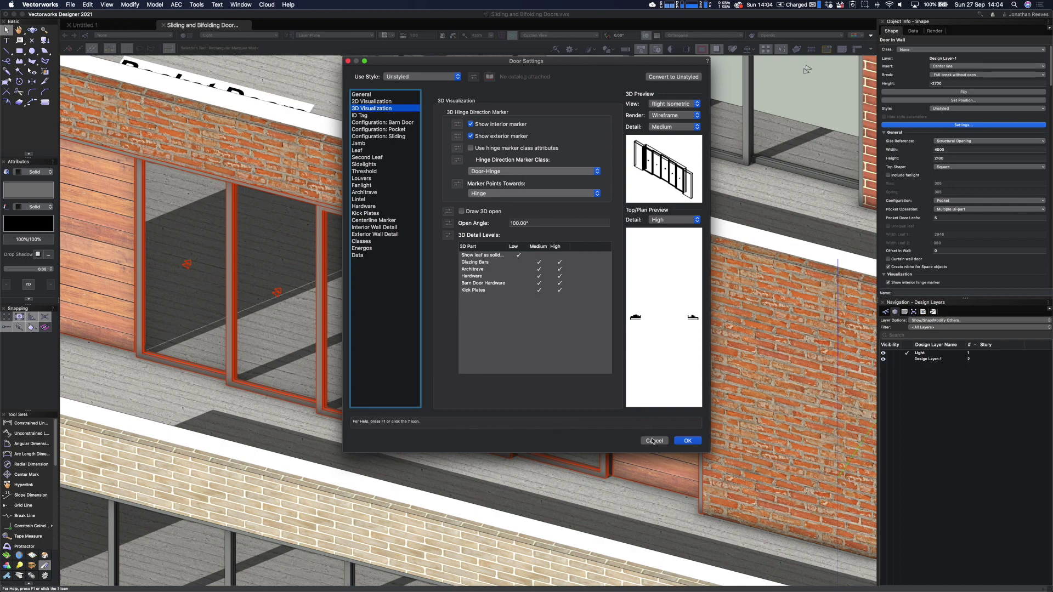
{"action": "key", "text": "Escape"}
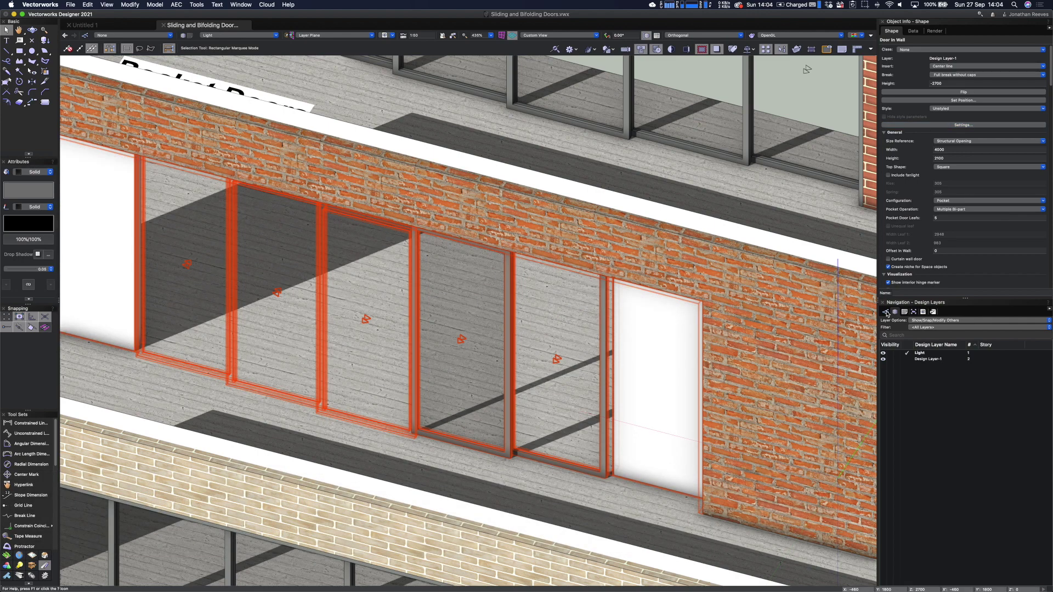
Step: Hide the Door-Hinge class in the class list and make it visible again
{"action": "left_click", "coordinate": [886, 313]}
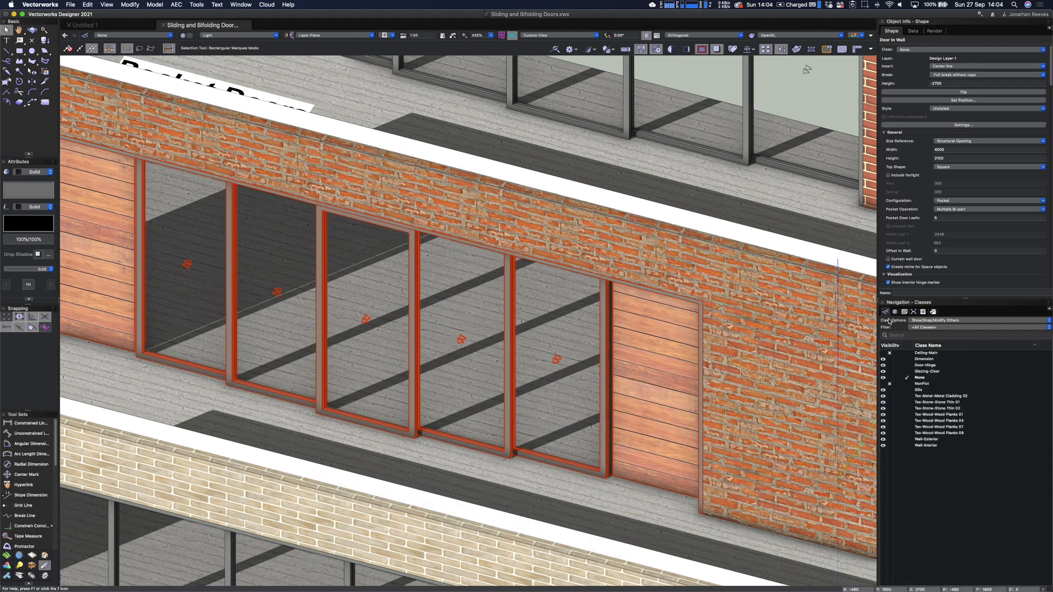
{"action": "left_click", "coordinate": [889, 365]}
{"action": "left_click", "coordinate": [889, 366]}
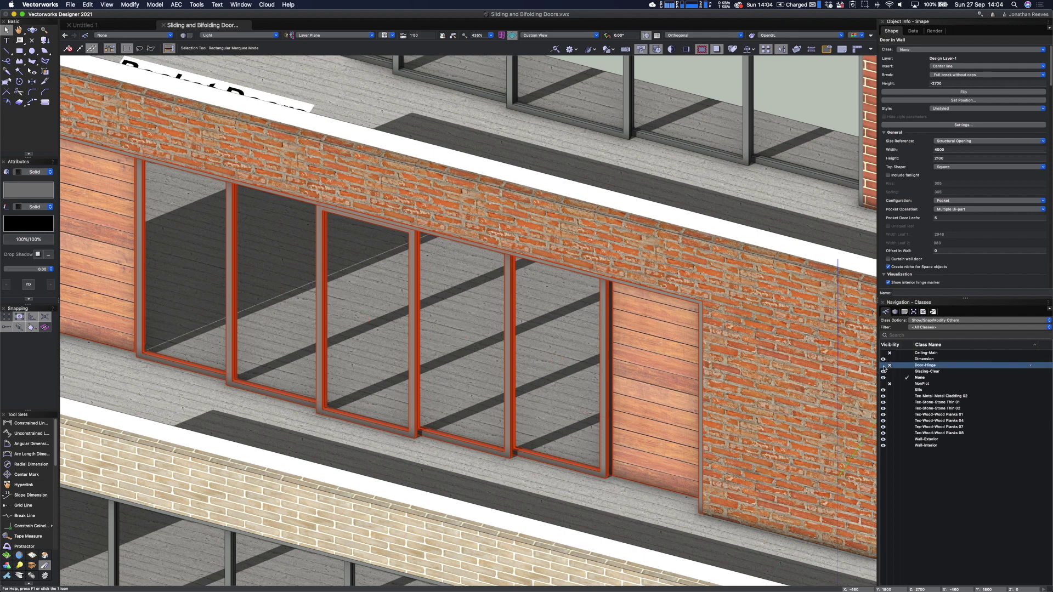
{"action": "left_click", "coordinate": [883, 366]}
Step: Show all four door walls in 3D against a black background
{"action": "key", "text": "super+6"}
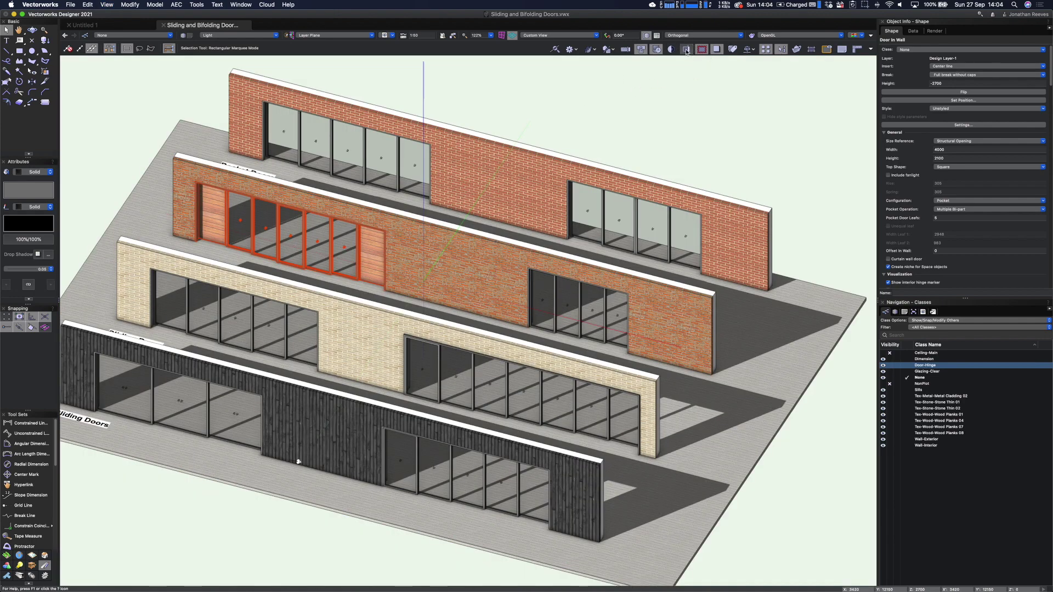
{"action": "key", "text": "shift+c"}
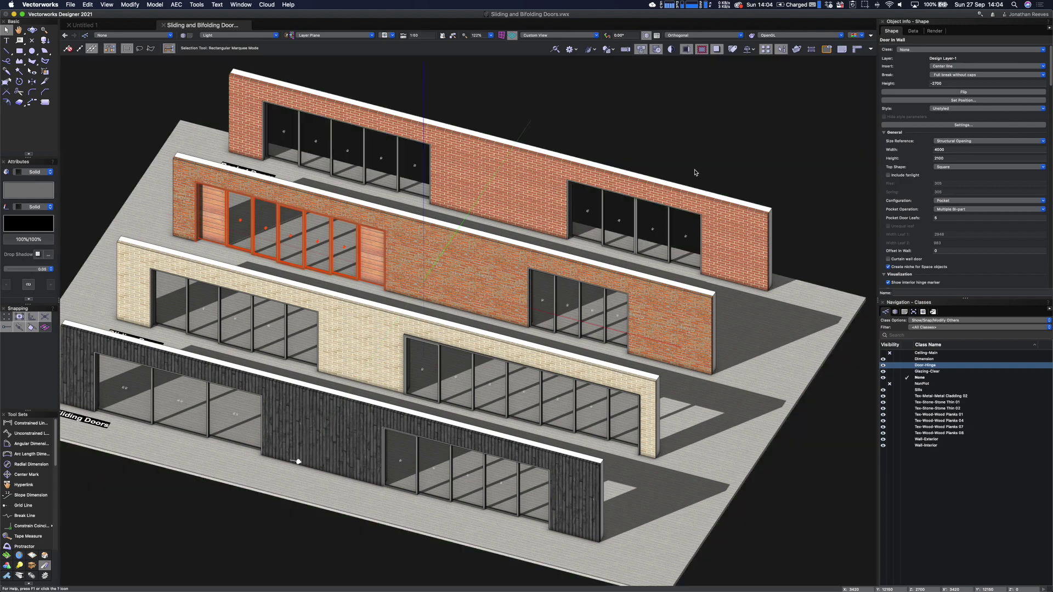
{"action": "left_click_drag", "start_coordinate": [665, 411], "coordinate": [639, 408]}
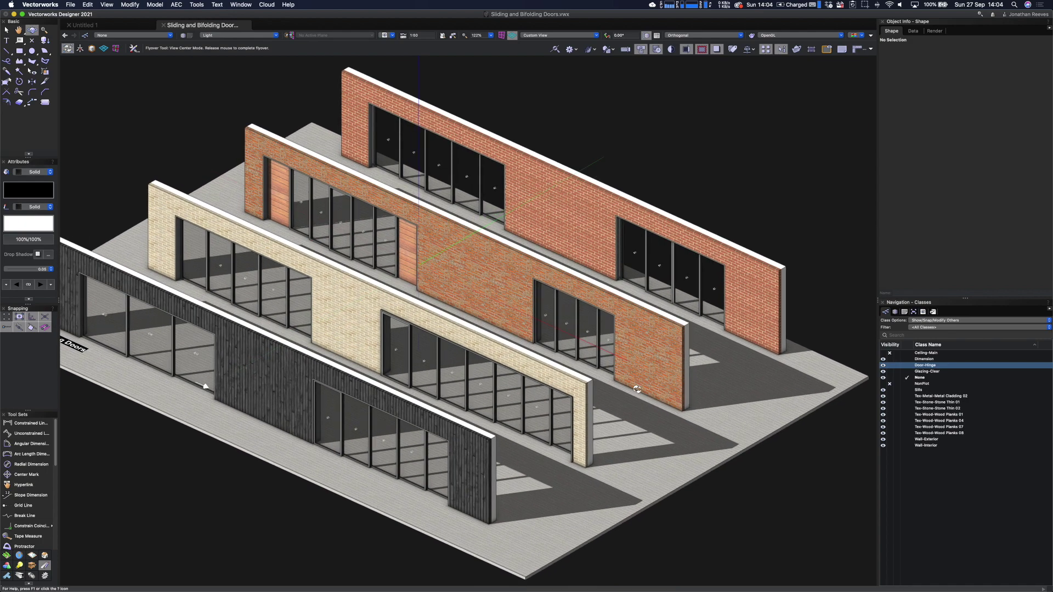
Step: Set the number of pocket door leafs to 9 for the first Multiple Bi-part door in the rear brick wall
{"action": "key", "text": "x"}
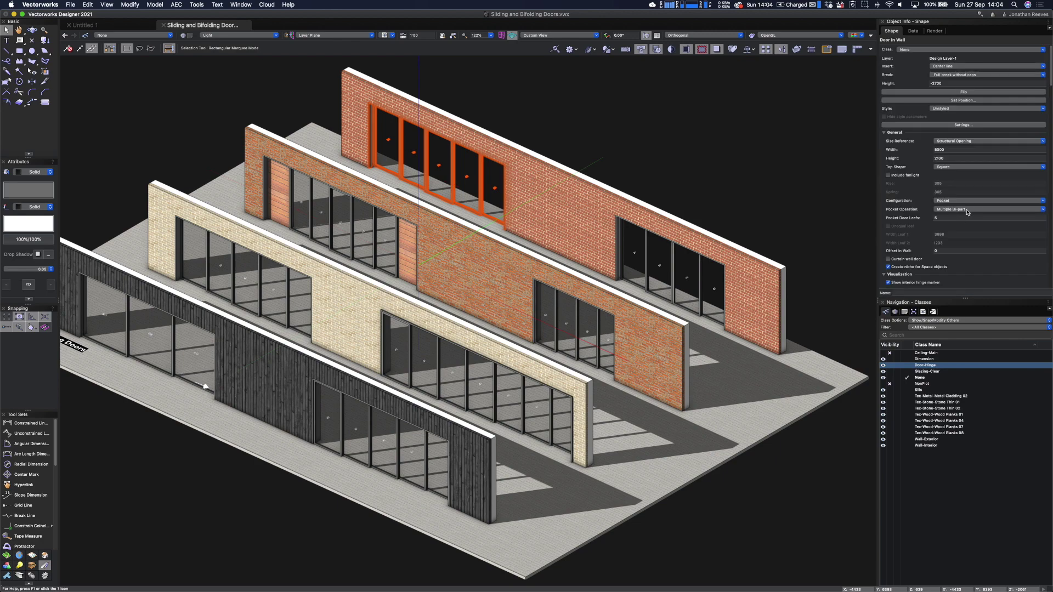
{"action": "left_click", "coordinate": [941, 218]}
{"action": "key", "text": "BackSpace"}
{"action": "type", "text": "9"}
{"action": "key", "text": "Return"}
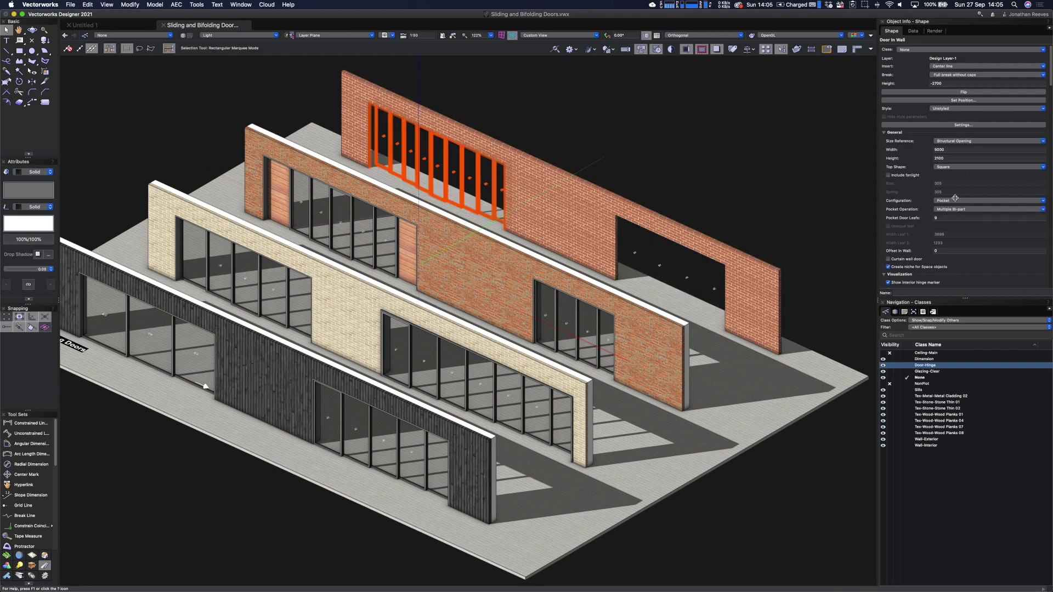
Step: Try 12 pocket door leafs for the rear wall's door and return the number to 9
{"action": "left_click", "coordinate": [932, 218]}
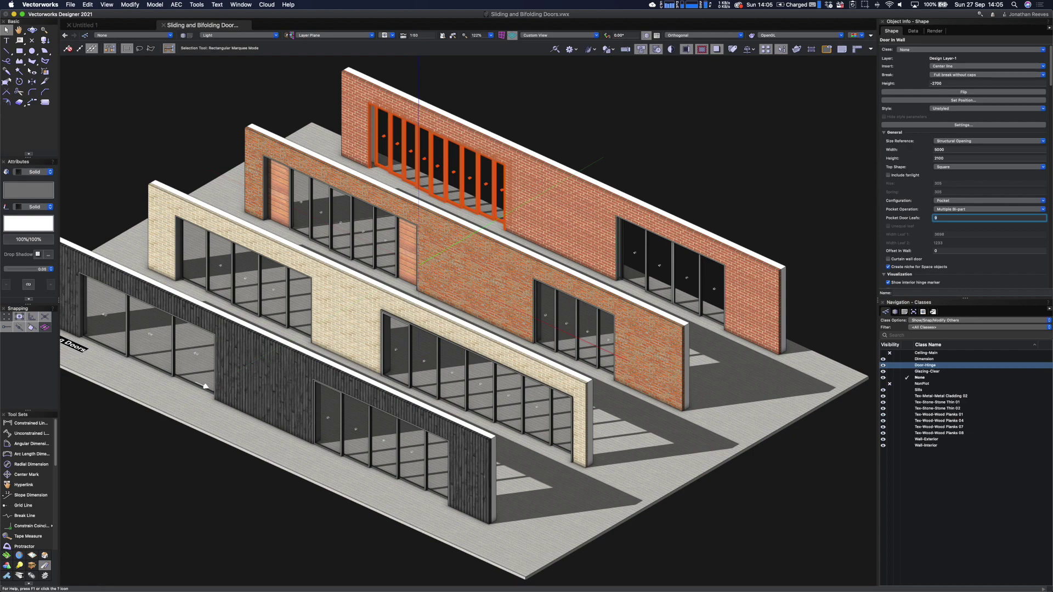
{"action": "type", "text": "12"}
{"action": "key", "text": "Return"}
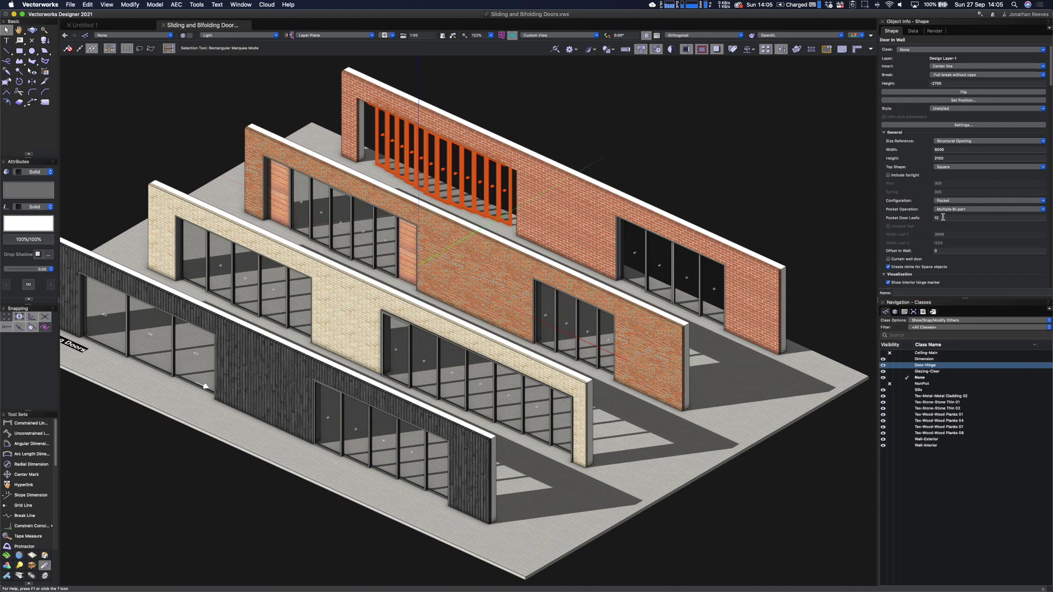
{"action": "left_click", "coordinate": [939, 219]}
{"action": "key", "text": "Return"}
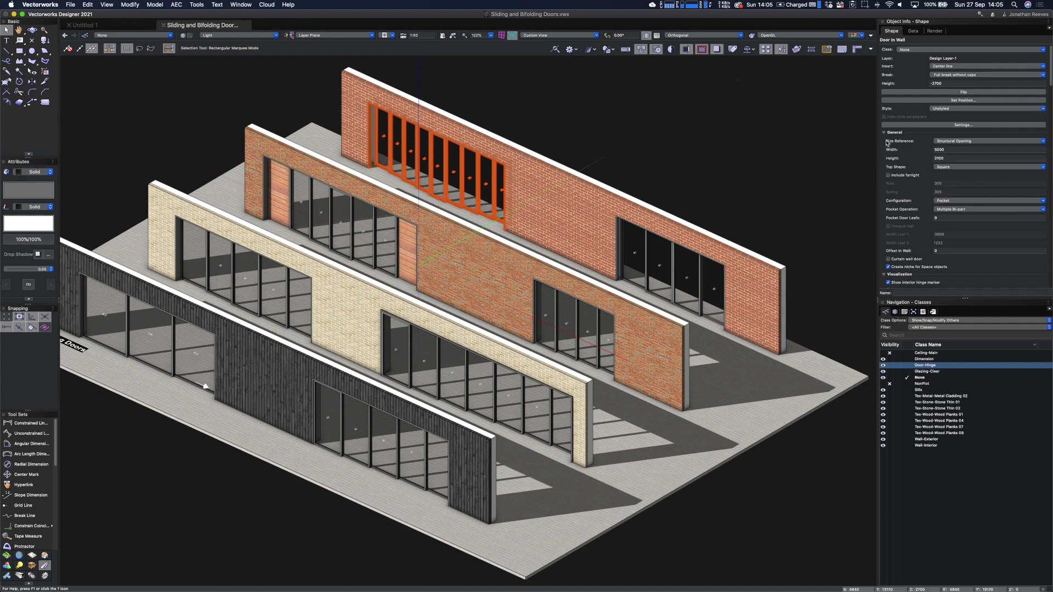
Step: Set the width of the nine-leaf pocket door in the rear wall to 9 m
{"action": "double_click", "coordinate": [951, 149]}
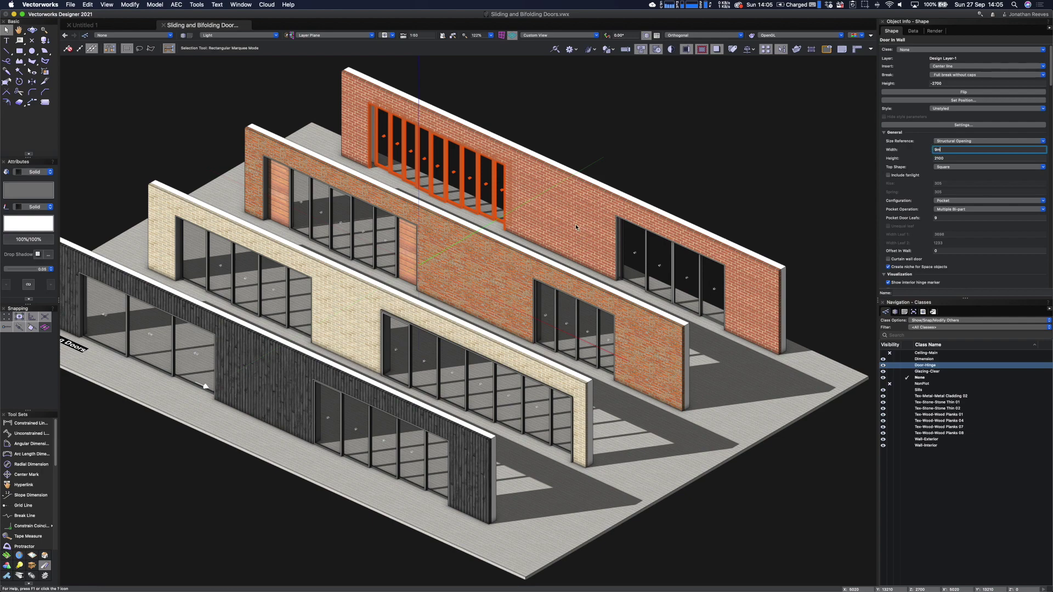
{"action": "type", "text": "9m"}
{"action": "key", "text": "Return"}
Step: In Top/Plan view, remove the smaller pocket door from the rear wall and shift the 9 m door fully inside the wall, then return to 3D
{"action": "key", "text": "super+shift+g"}
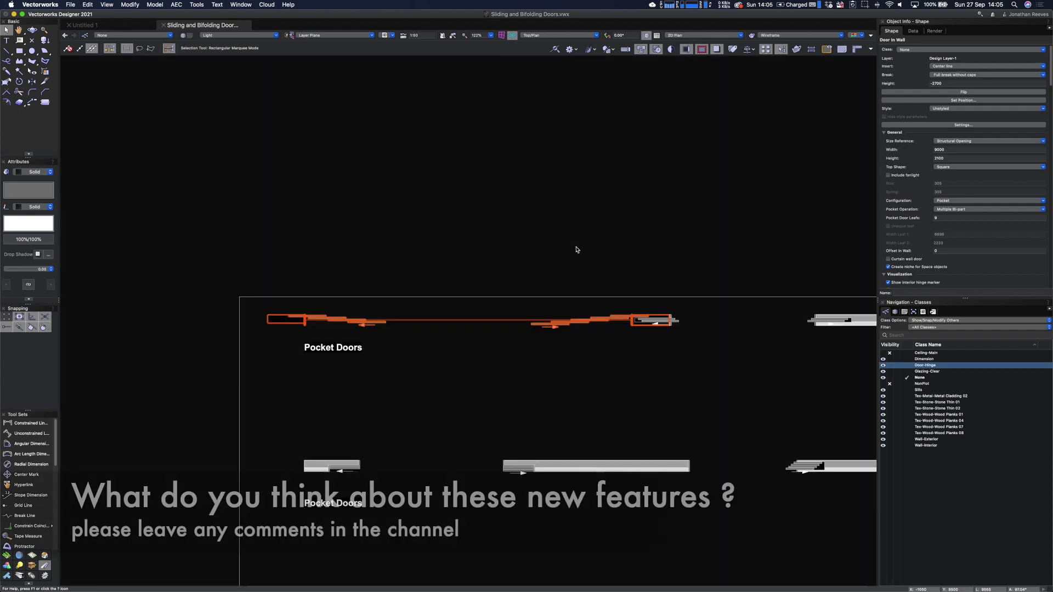
{"action": "left_click", "coordinate": [447, 260]}
{"action": "scroll", "coordinate": [322, 126], "scroll_direction": "down", "scroll_amount": 5}
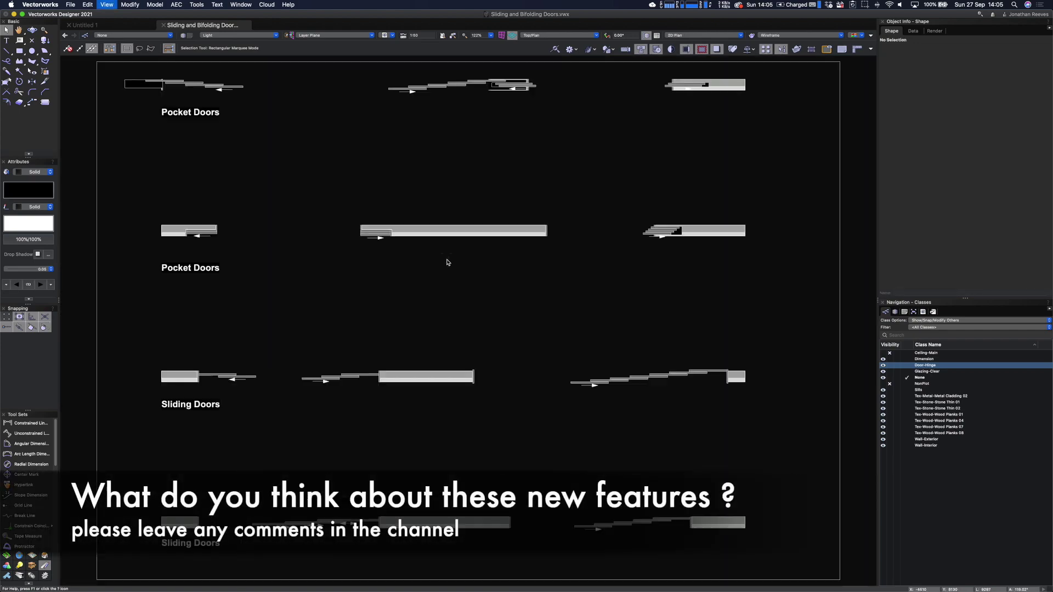
{"action": "left_click_drag", "start_coordinate": [122, 72], "coordinate": [545, 96]}
{"action": "left_click_drag", "start_coordinate": [616, 89], "coordinate": [619, 86]}
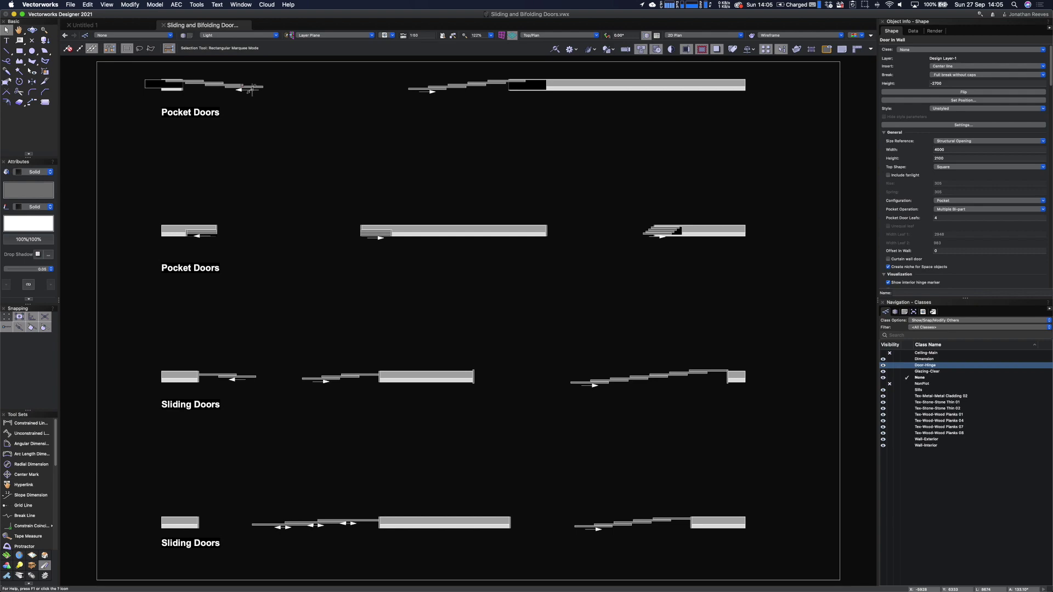
{"action": "key", "text": "super+z"}
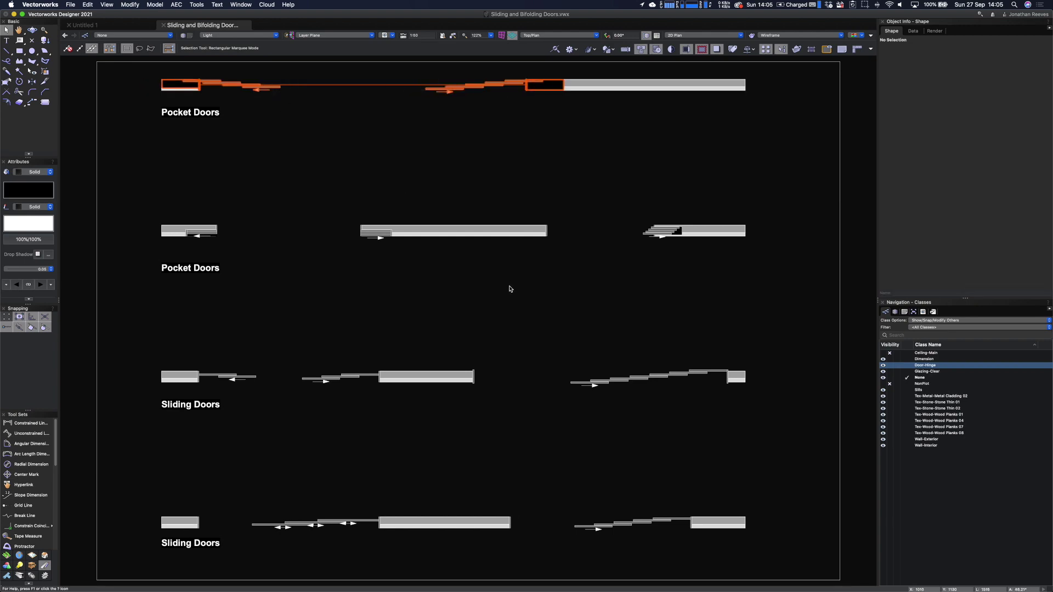
{"action": "middle_click_drag", "start_coordinate": [493, 324], "coordinate": [422, 252], "text": "shift"}
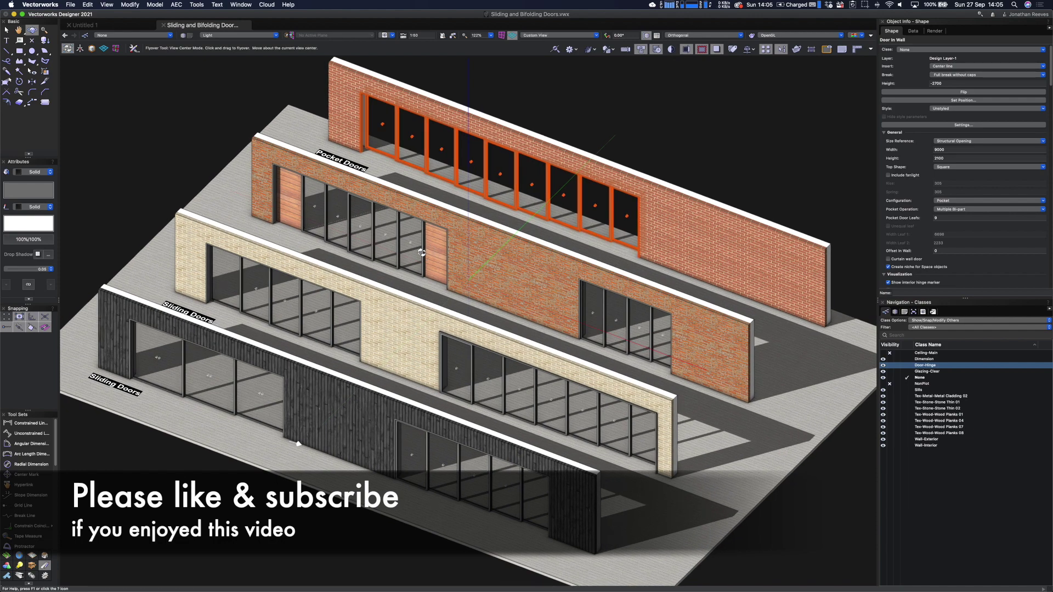